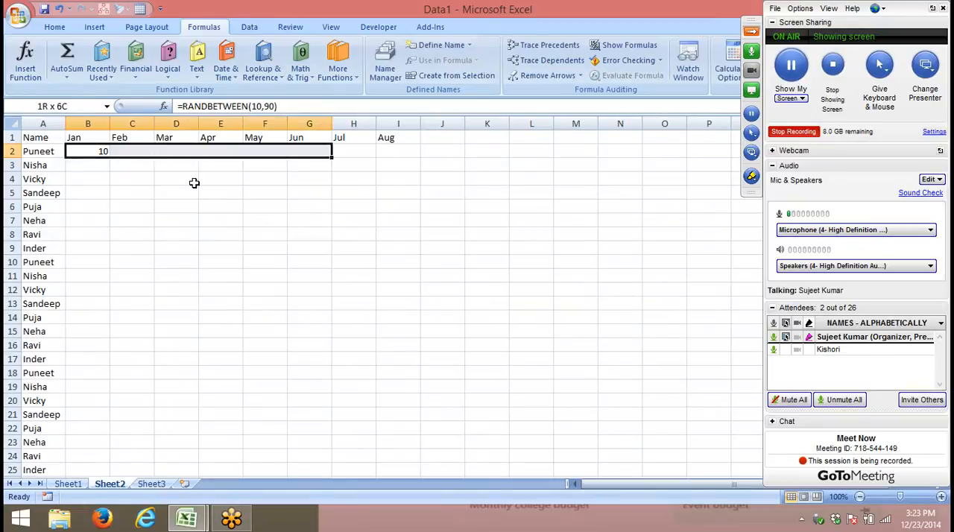
# - Fill the RANDBETWEEN(10,90) formula from B2 across the Jan–Aug columns and down through row 250
pyautogui.hotkey('ctrl', 'r')
pyautogui.press('Left')
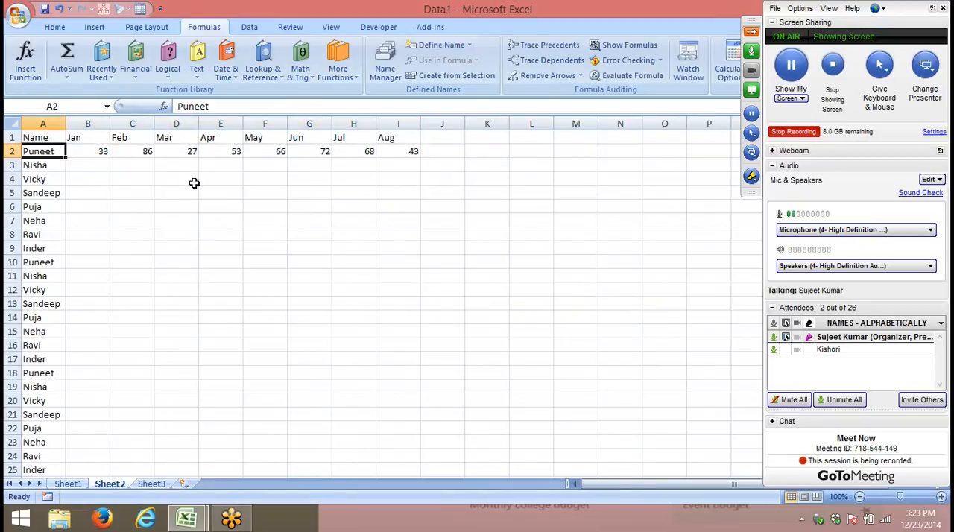
pyautogui.hotkey('ctrl', 'Down')
pyautogui.press('Right')
pyautogui.hotkey('shift', 'Right')
pyautogui.hotkey('ctrl', 'shift', 'Up')
pyautogui.hotkey('shift', 'Right')
pyautogui.hotkey('shift', 'Right')
pyautogui.hotkey('shift', 'Right')
pyautogui.hotkey('shift', 'Right')
pyautogui.hotkey('shift', 'Right')
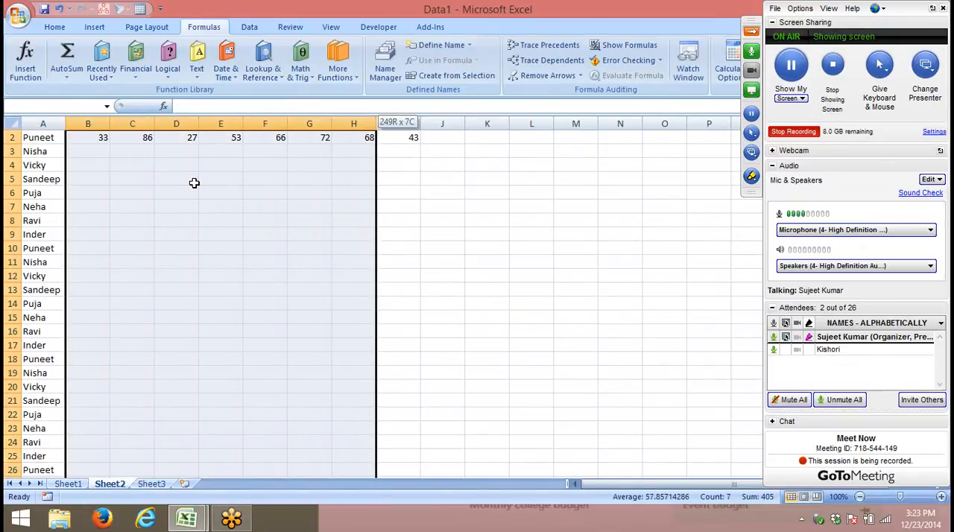
pyautogui.hotkey('shift', 'Right')
pyautogui.hotkey('ctrl', 'd')
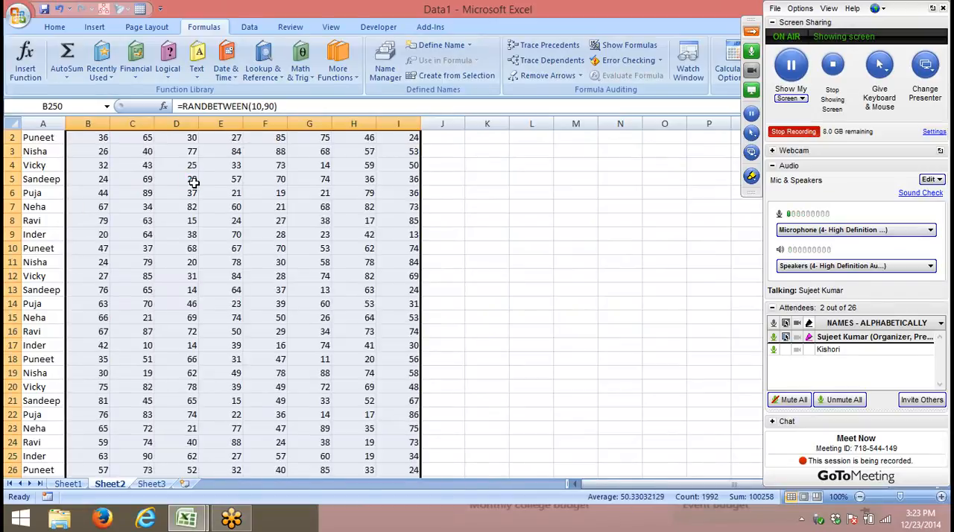
# - Replace the random-number formulas in B2:I250 with their static values
pyautogui.hotkey('ctrl', 'Up')
pyautogui.press('Down')
pyautogui.hotkey('ctrl', 'shift', 'Right')
pyautogui.hotkey('ctrl', 'shift', 'Down')
pyautogui.hotkey('ctrl', 'c')
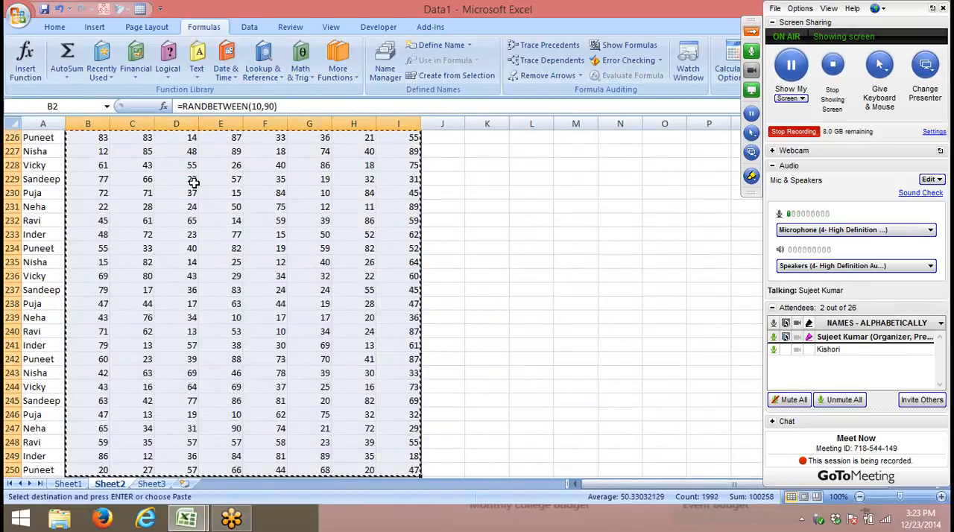
pyautogui.click(55, 27)
pyautogui.click(22, 75)
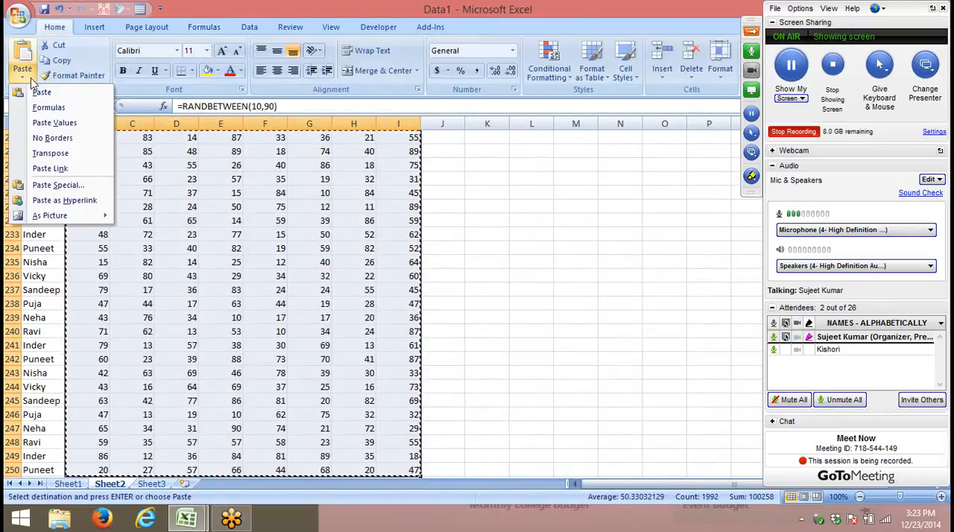
pyautogui.click(55, 126)
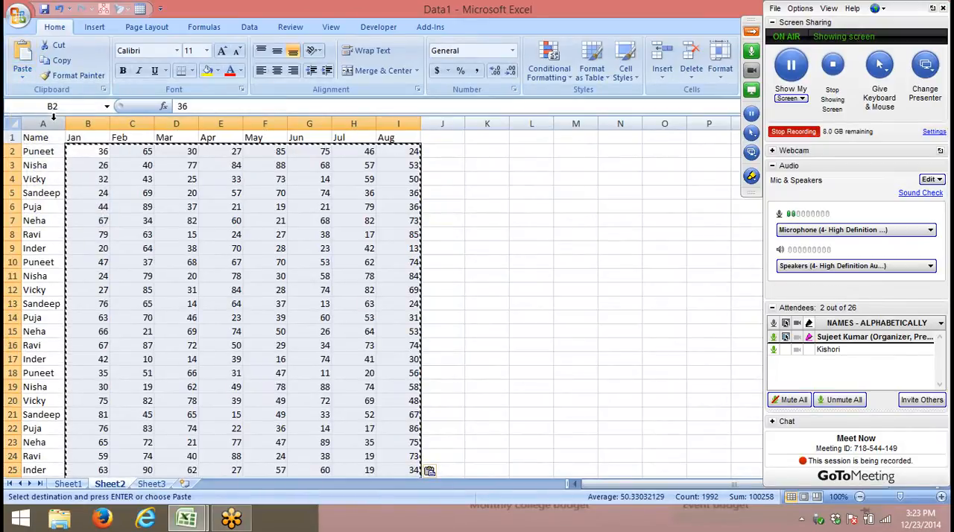
pyautogui.press('Down')
pyautogui.press('Escape')
# - Auto-fit the widths of all columns on the sheet to their contents
pyautogui.press('Up')
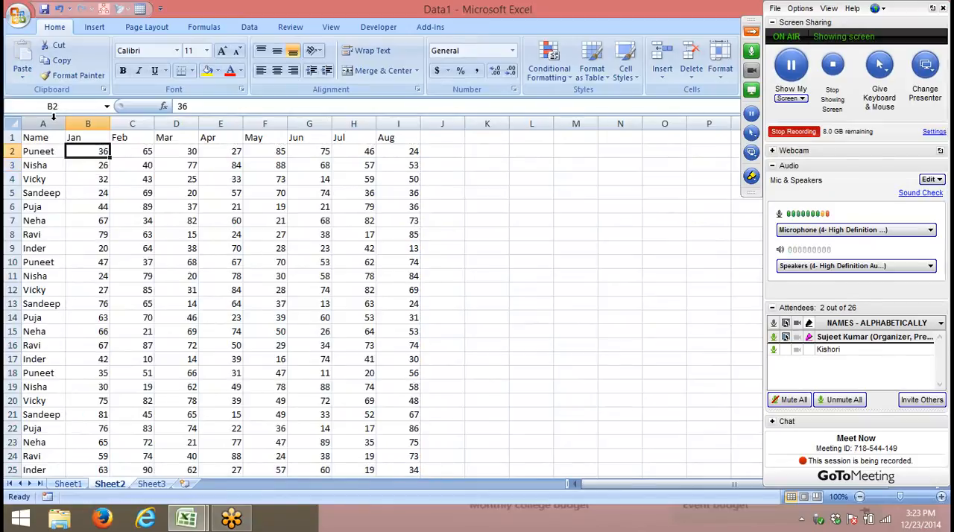
pyautogui.press('Up')
pyautogui.press('Left')
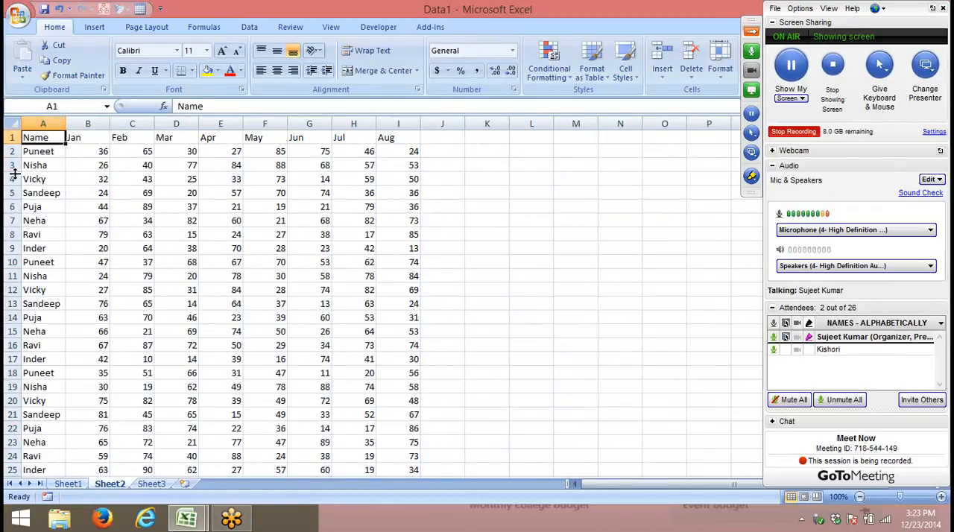
pyautogui.click(10, 123)
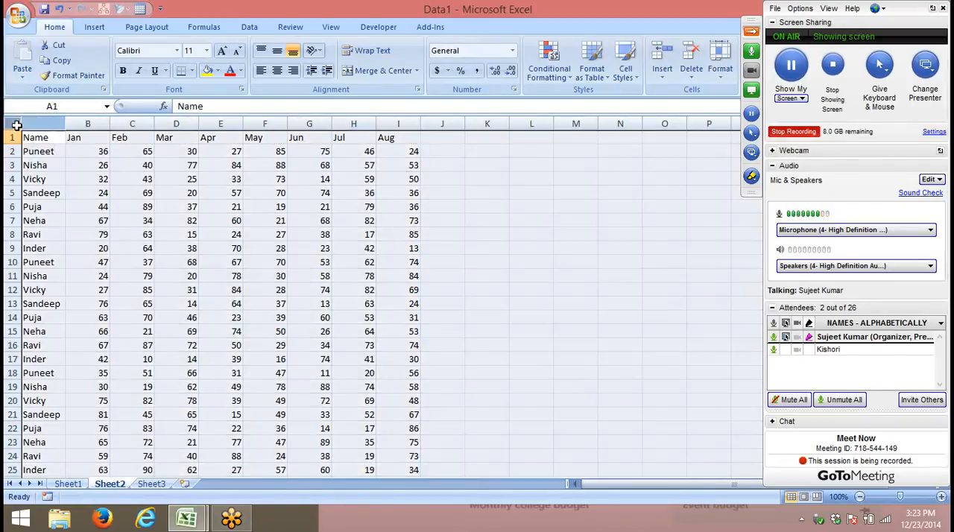
pyautogui.doubleClick(65, 123)
pyautogui.click(68, 261)
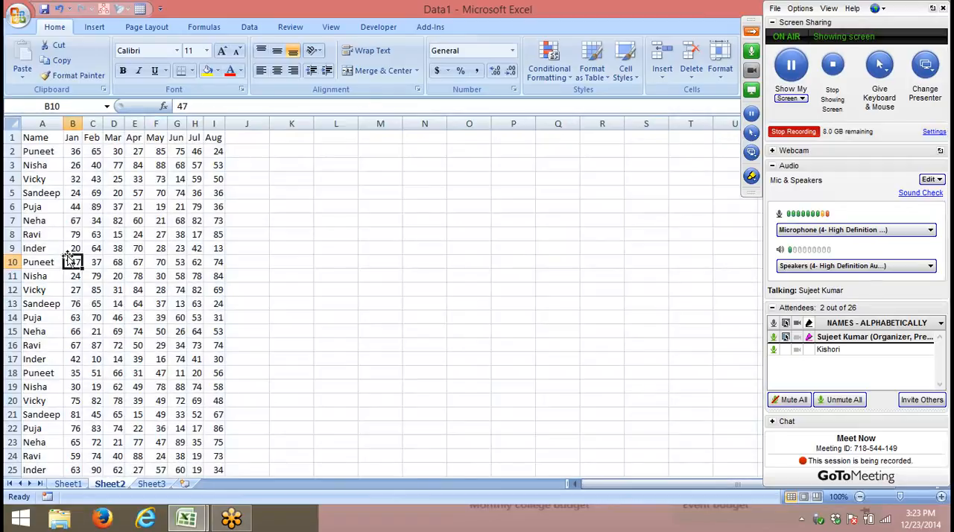
# - Clear all data from row 10 down so the table covers only A1:I9
pyautogui.hotkey('ctrl', 'Down')
pyautogui.hotkey('ctrl', 'Up')
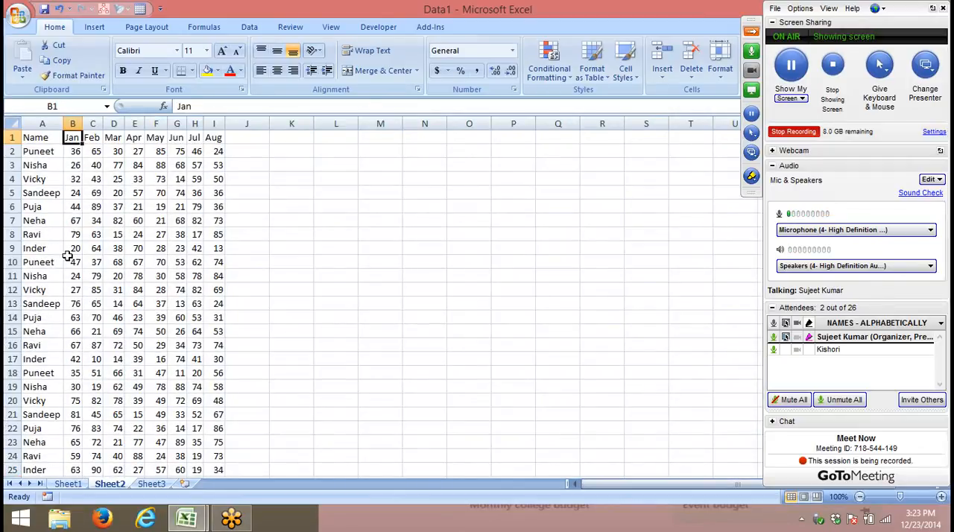
pyautogui.press('Down')
pyautogui.press('Down')
pyautogui.press('Down')
pyautogui.press('Down')
pyautogui.press('Down')
pyautogui.press('Down')
pyautogui.press('Down')
pyautogui.press('Down')
pyautogui.press('Down')
pyautogui.press('Down')
pyautogui.press('Left')
pyautogui.press('Up')
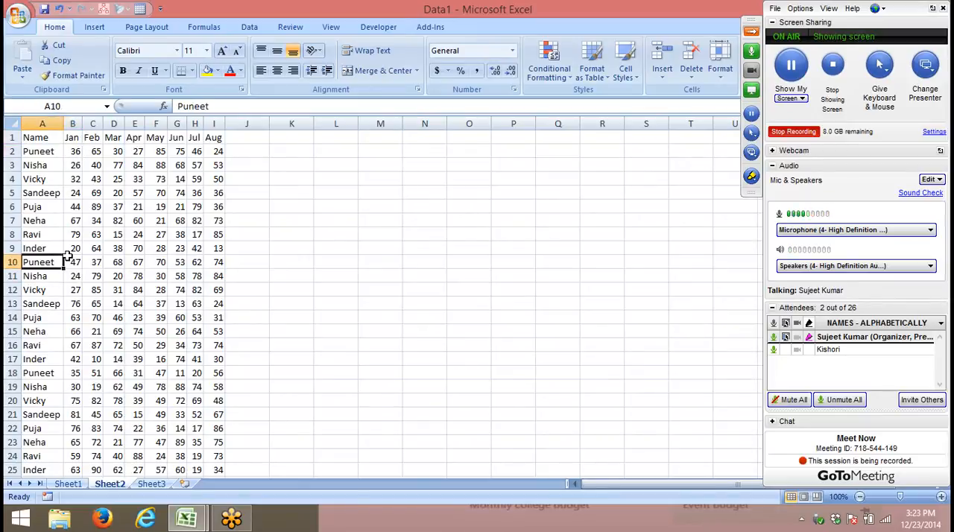
pyautogui.hotkey('ctrl', 'shift', 'Right')
pyautogui.hotkey('ctrl', 'shift', 'Down')
pyautogui.press('Delete')
pyautogui.hotkey('ctrl', 'Home')
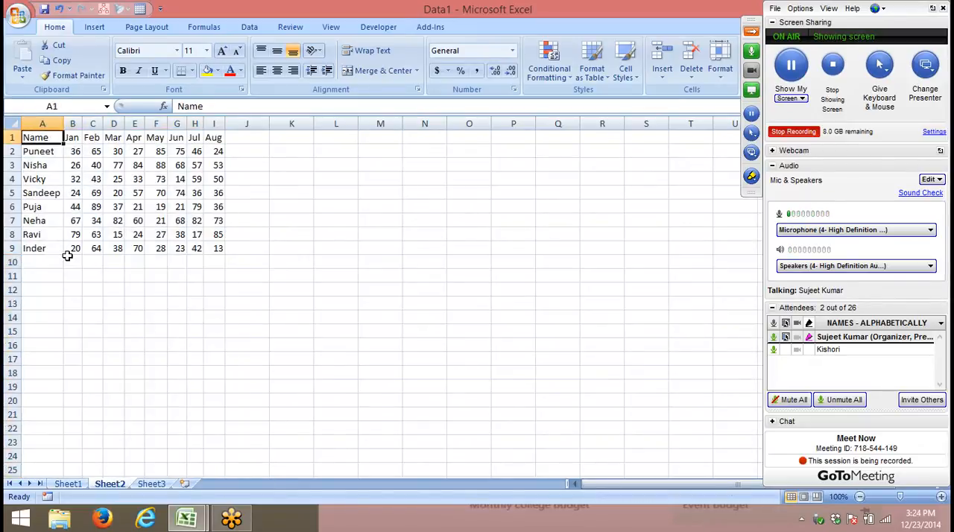
# - Insert a 2-D clustered column chart of A1:I9, place it beside the table and widen it
pyautogui.hotkey('ctrl', 'shift', 'Right')
pyautogui.hotkey('ctrl', 'shift', 'Down')
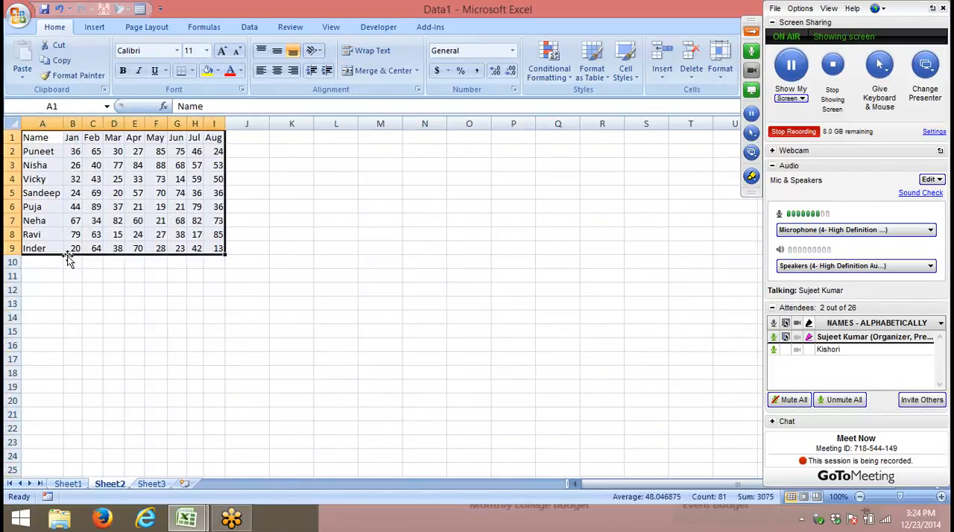
pyautogui.click(94, 27)
pyautogui.click(229, 67)
pyautogui.click(241, 117)
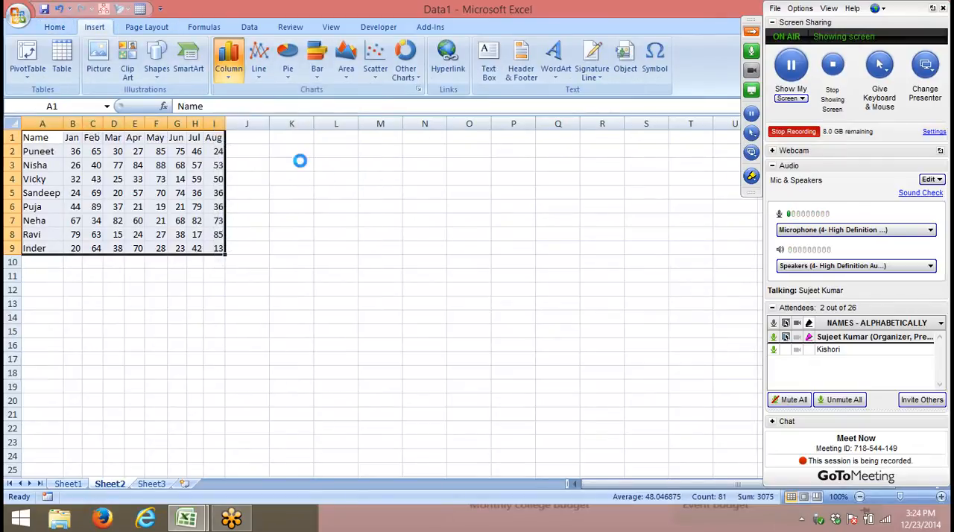
pyautogui.moveTo(342, 207); pyautogui.dragTo(291, 131)
pyautogui.moveTo(603, 237); pyautogui.dragTo(755, 251)
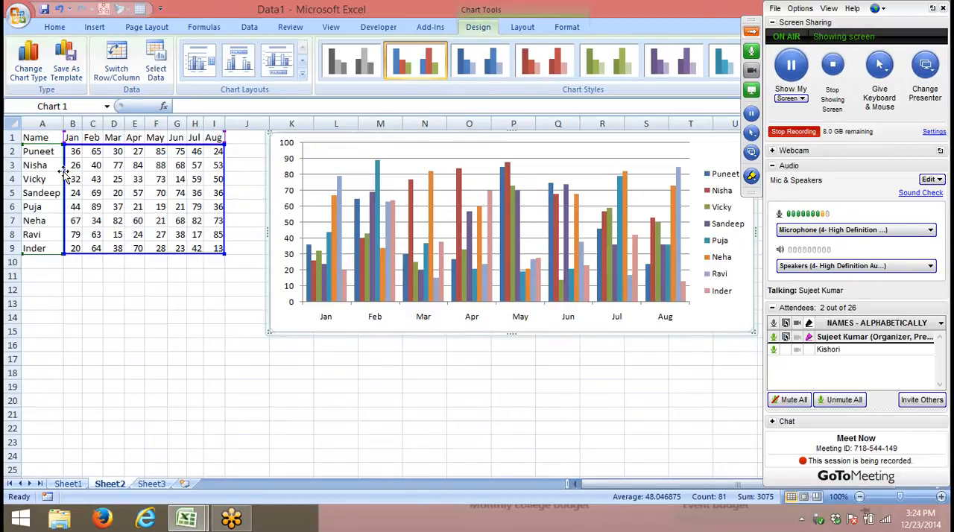
# - Review the month headers and the first person's values, and delete the column chart of the whole table
pyautogui.moveTo(72, 137); pyautogui.dragTo(203, 137)
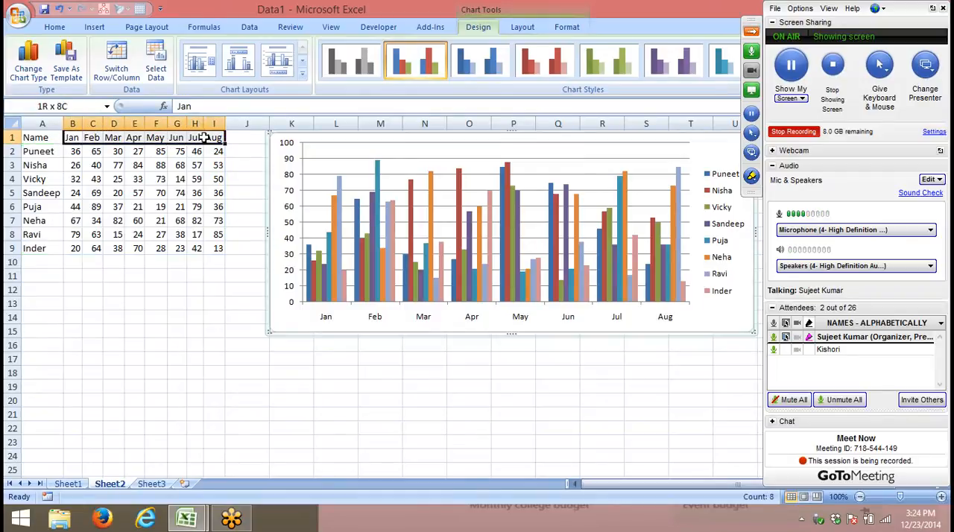
pyautogui.click(60, 152)
pyautogui.moveTo(72, 151); pyautogui.dragTo(159, 152)
pyautogui.click(295, 325)
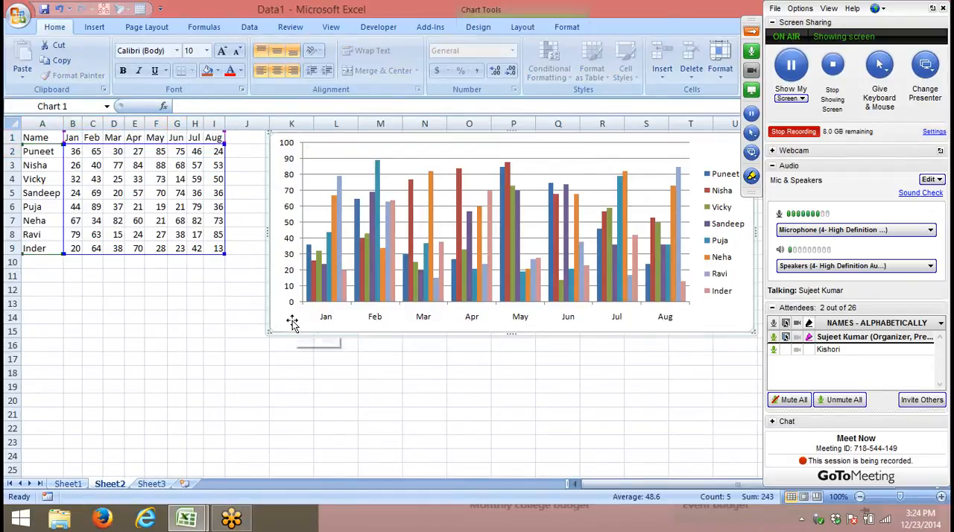
pyautogui.press('Delete')
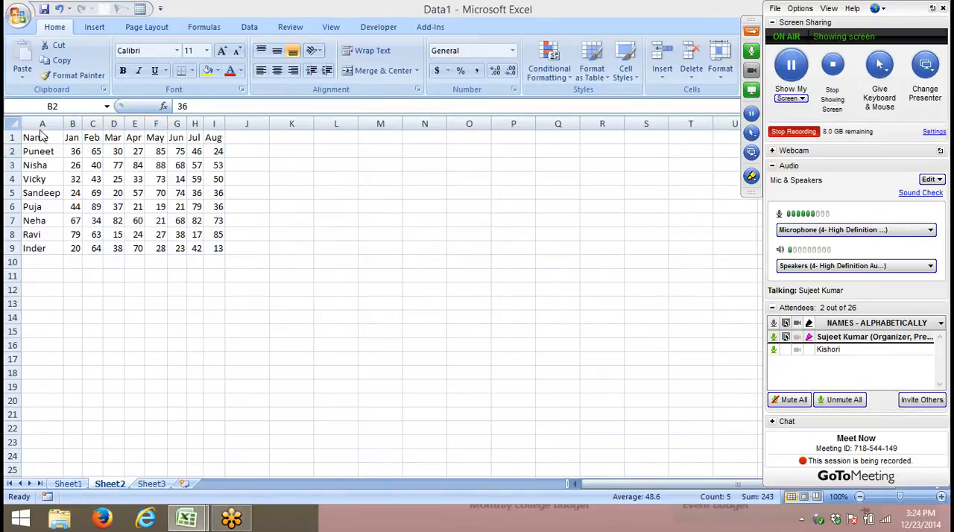
# - Insert a clustered column chart of A1:I2 beside the table, and delete it after review
pyautogui.click(41, 136)
pyautogui.moveTo(41, 136); pyautogui.dragTo(216, 151)
pyautogui.click(94, 27)
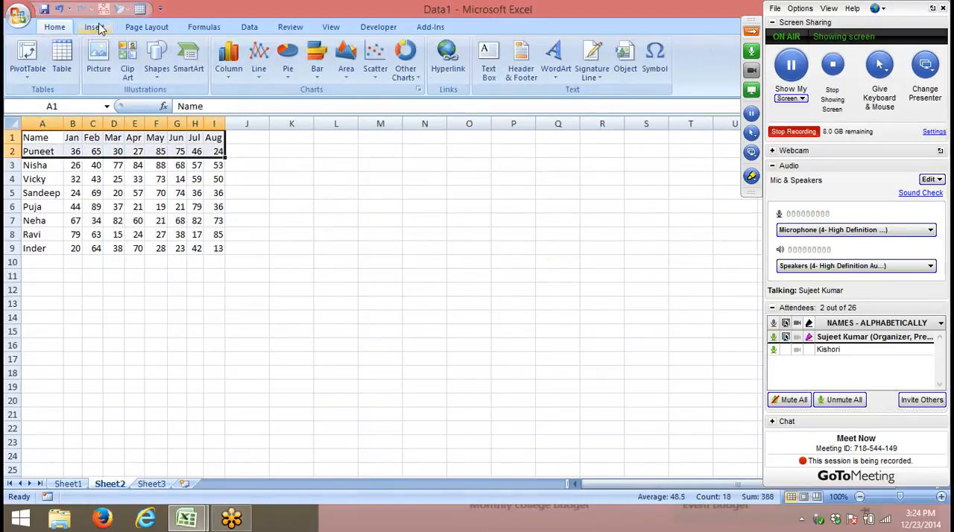
pyautogui.click(229, 60)
pyautogui.click(240, 118)
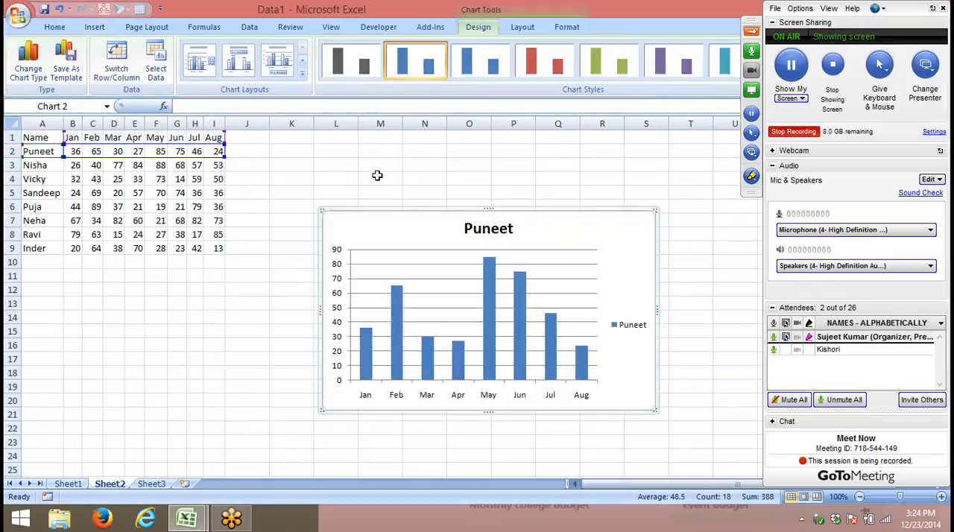
pyautogui.moveTo(382, 215); pyautogui.dragTo(324, 149)
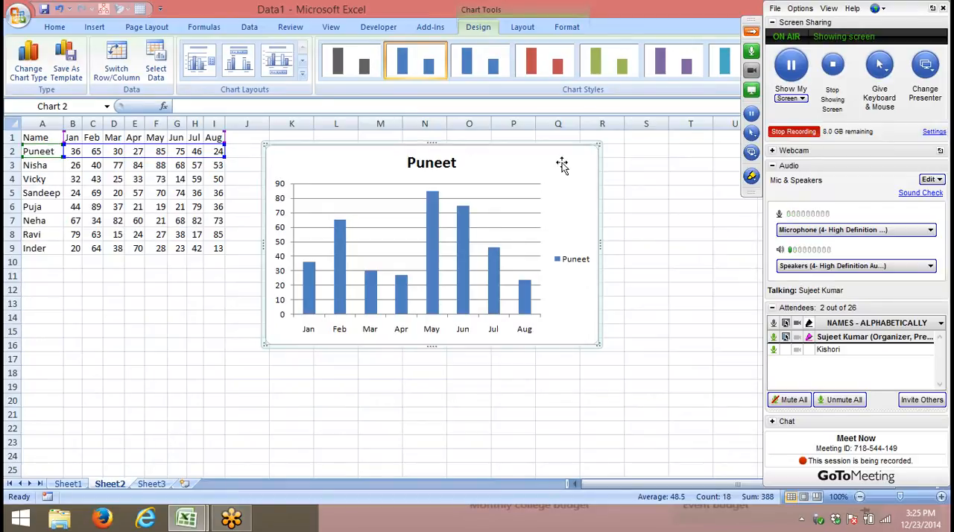
pyautogui.press('Delete')
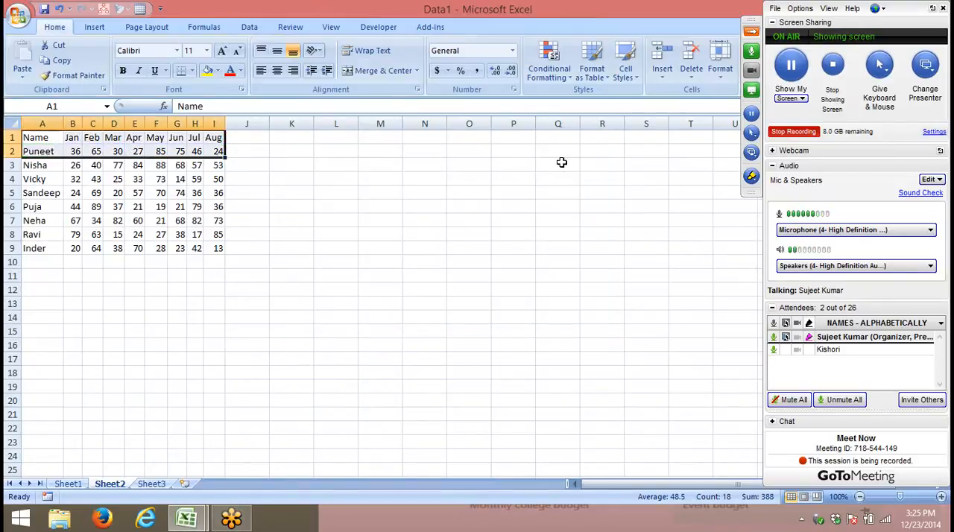
# - Copy the header row A1:I1 to row 12 below the table, starting at A12
pyautogui.click(41, 140)
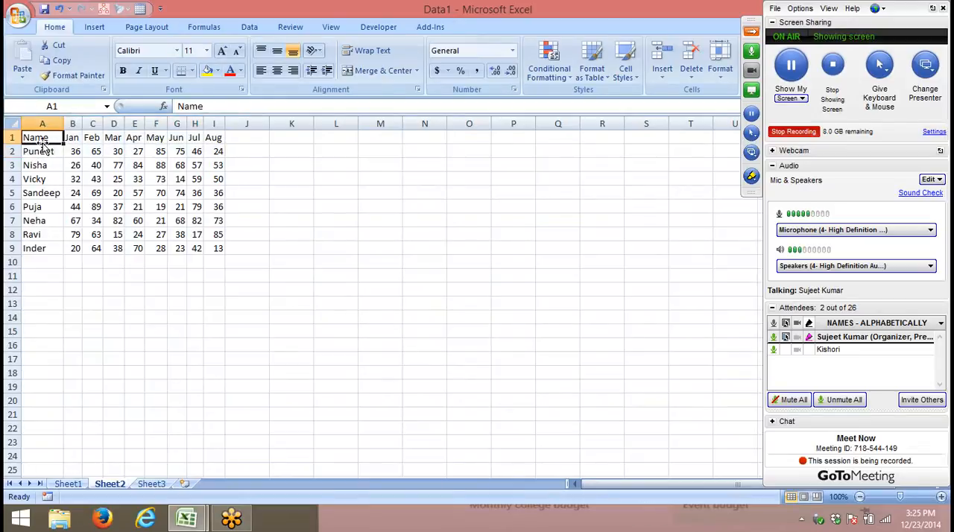
pyautogui.hotkey('ctrl', 'shift', 'Right')
pyautogui.hotkey('ctrl', 'c')
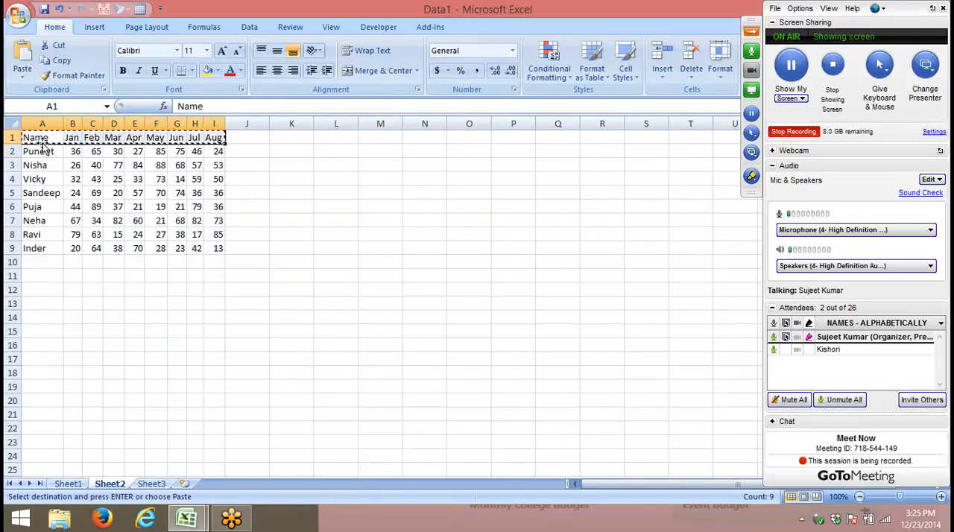
pyautogui.press('Down')
pyautogui.press('Down')
pyautogui.press('Down')
pyautogui.press('Down')
pyautogui.press('Down')
pyautogui.press('Down')
pyautogui.press('Down')
pyautogui.press('Down')
pyautogui.press('Down')
pyautogui.press('Down')
pyautogui.press('Down')
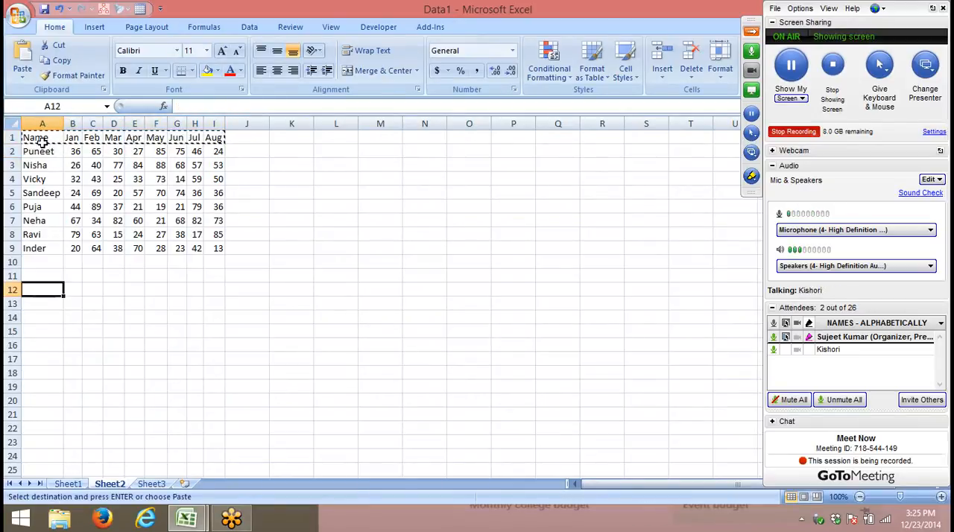
pyautogui.hotkey('ctrl', 'v')
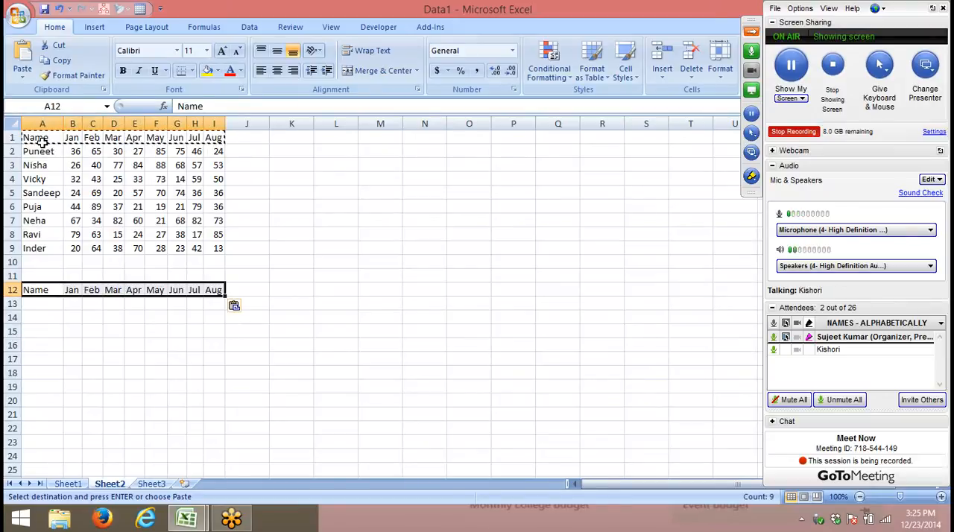
pyautogui.press('Up')
pyautogui.press('Down')
pyautogui.hotkey('ctrl', 'shift', 'Right')
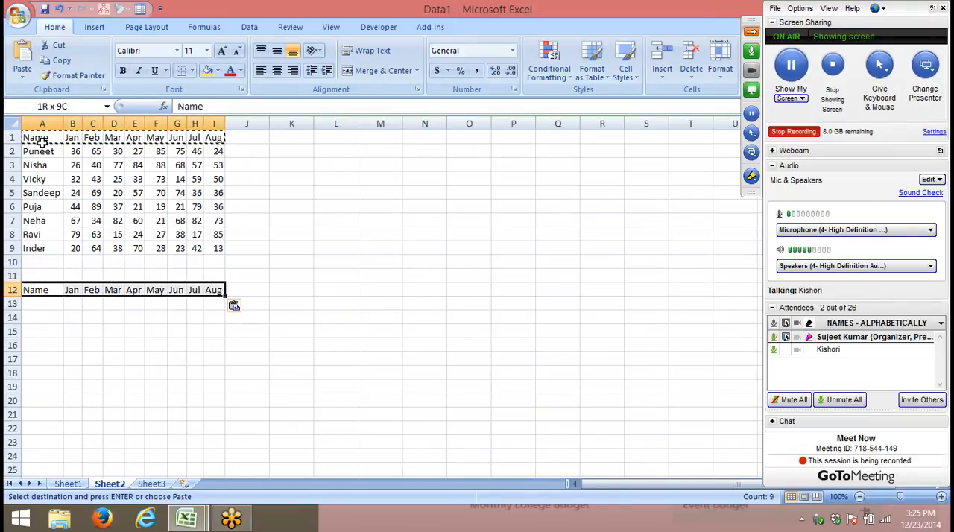
# - Enter 1 in cell A11, above the copied header row
pyautogui.press('Up')
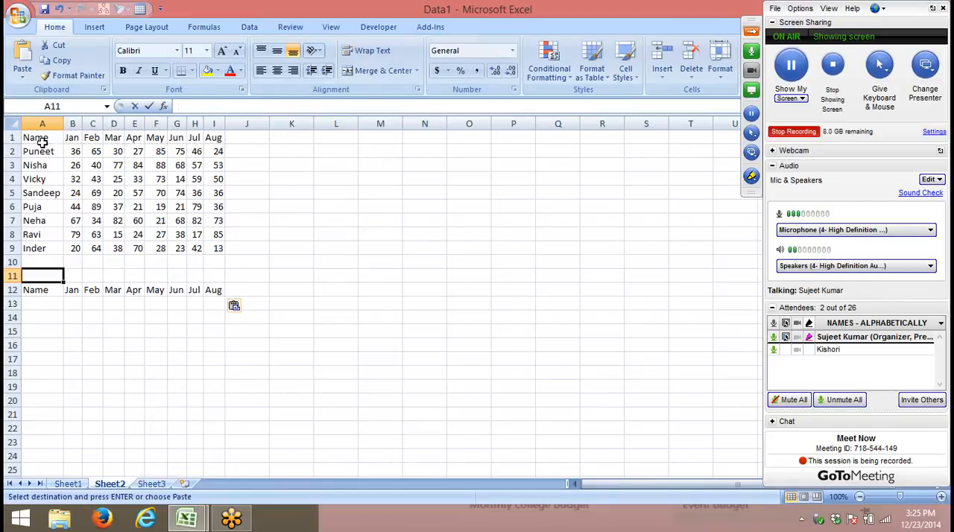
pyautogui.write('1')
pyautogui.press('Return')
pyautogui.press('Return')
# - Enter the formula =OFFSET(A1,A11,0) in A13 and check its reference cell A1
pyautogui.write('=')
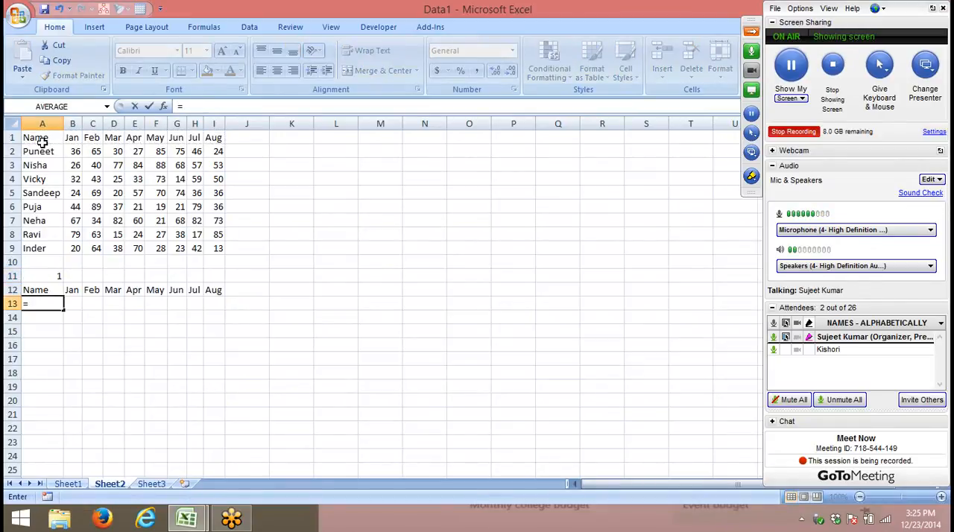
pyautogui.write('off')
pyautogui.press('Tab')
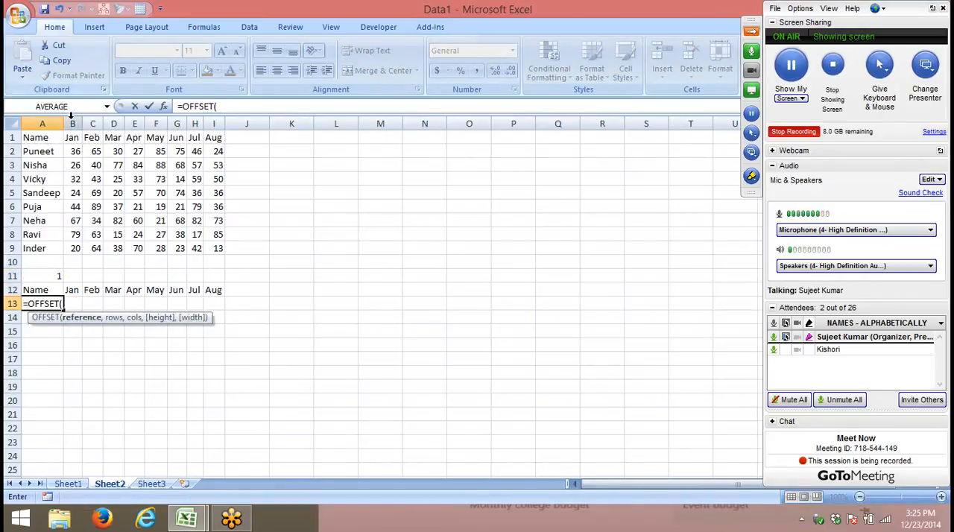
pyautogui.click(46, 138)
pyautogui.write(',')
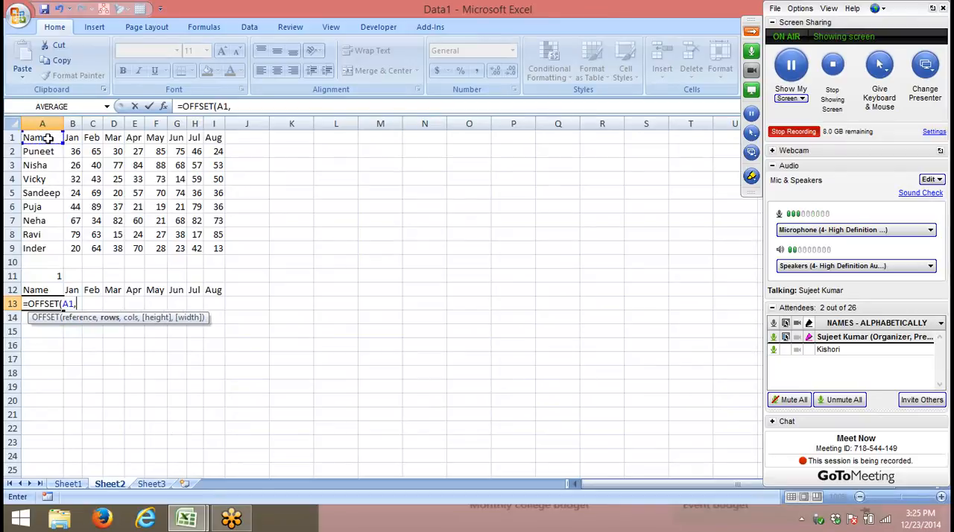
pyautogui.click(59, 275)
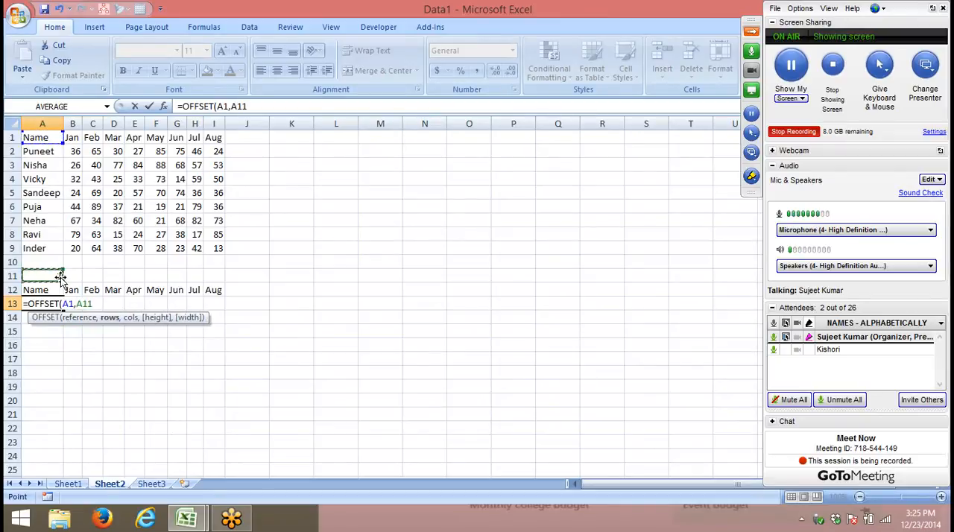
pyautogui.write(',0')
pyautogui.press('Return')
pyautogui.press('Up')
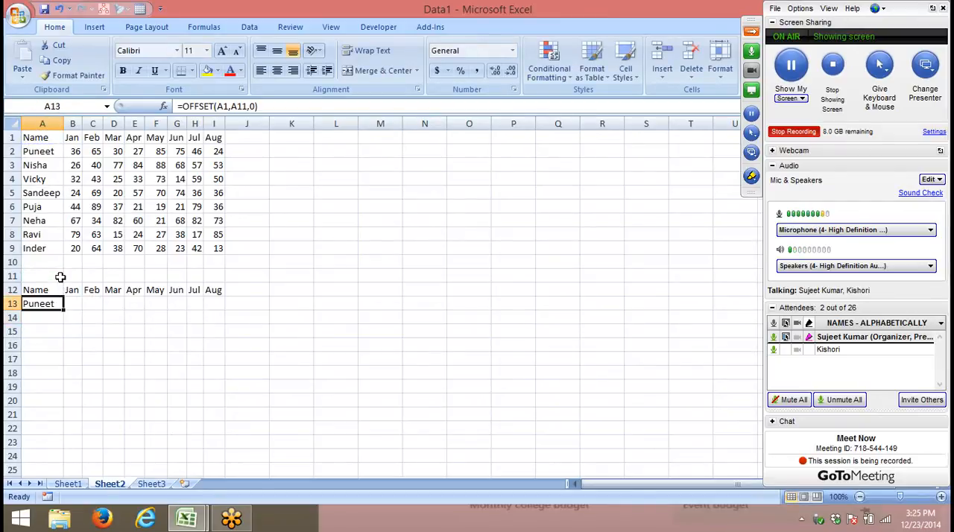
pyautogui.click(54, 138)
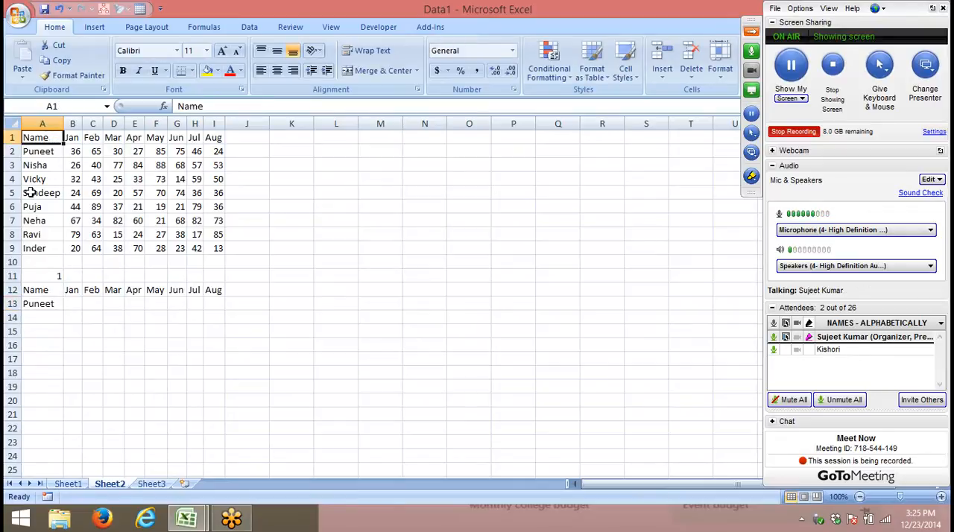
# - Make the A11 reference absolute in cell A13's formula, giving =OFFSET(A1,$A$11,0)
pyautogui.click(31, 302)
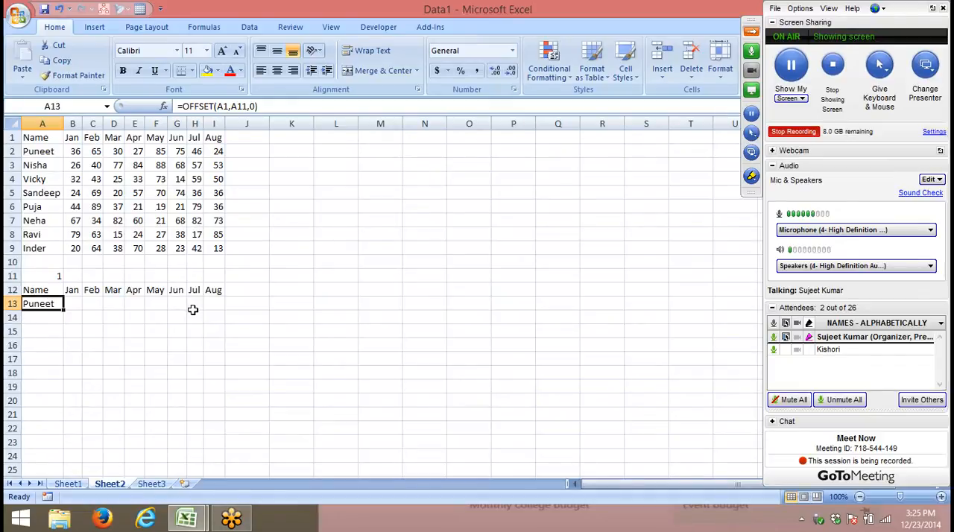
pyautogui.click(243, 107)
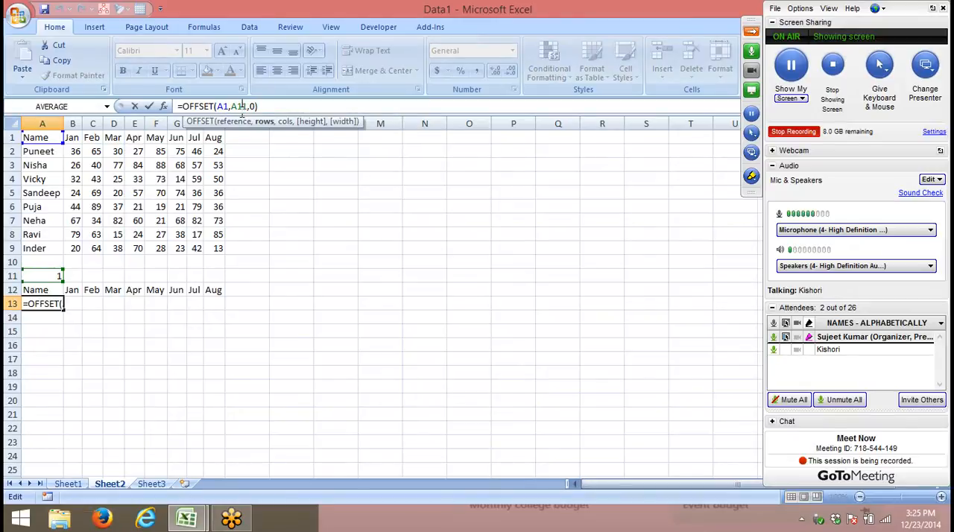
pyautogui.press('F4')
pyautogui.press('Return')
pyautogui.press('Up')
pyautogui.press('Up')
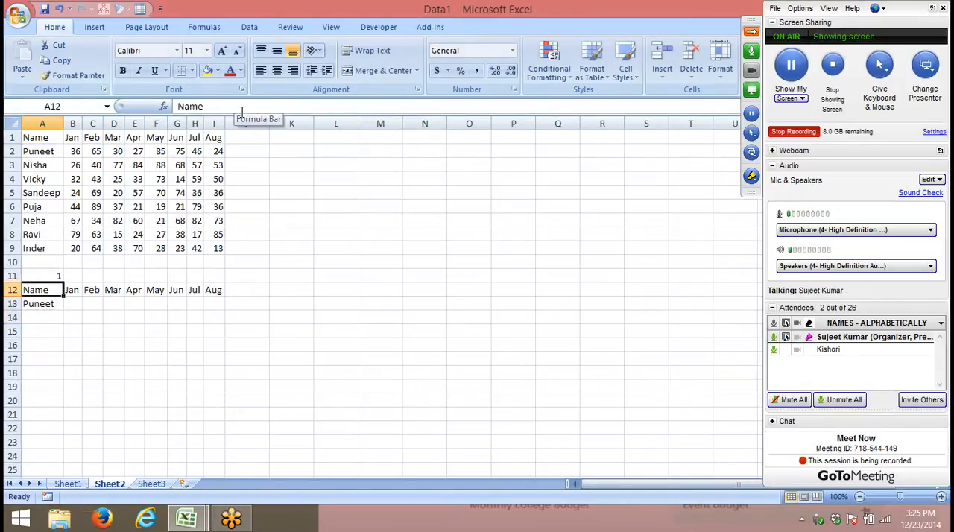
# - Fill the OFFSET formula from A13 across to I13
pyautogui.press('Down')
pyautogui.hotkey('shift', 'Right')
pyautogui.hotkey('shift', 'Right')
pyautogui.hotkey('shift', 'Right')
pyautogui.hotkey('shift', 'Right')
pyautogui.hotkey('shift', 'Right')
pyautogui.hotkey('shift', 'Right')
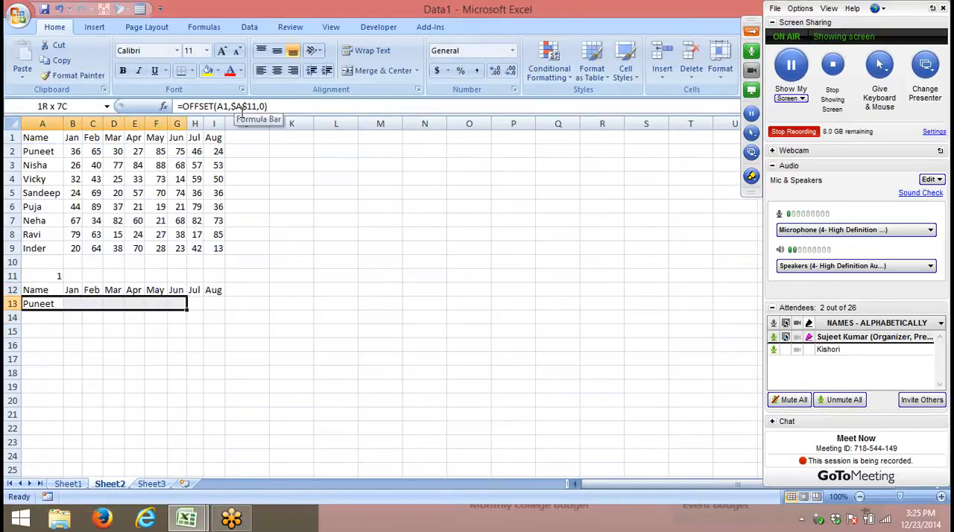
pyautogui.hotkey('shift', 'Right')
pyautogui.hotkey('shift', 'Right')
pyautogui.hotkey('ctrl', 'r')
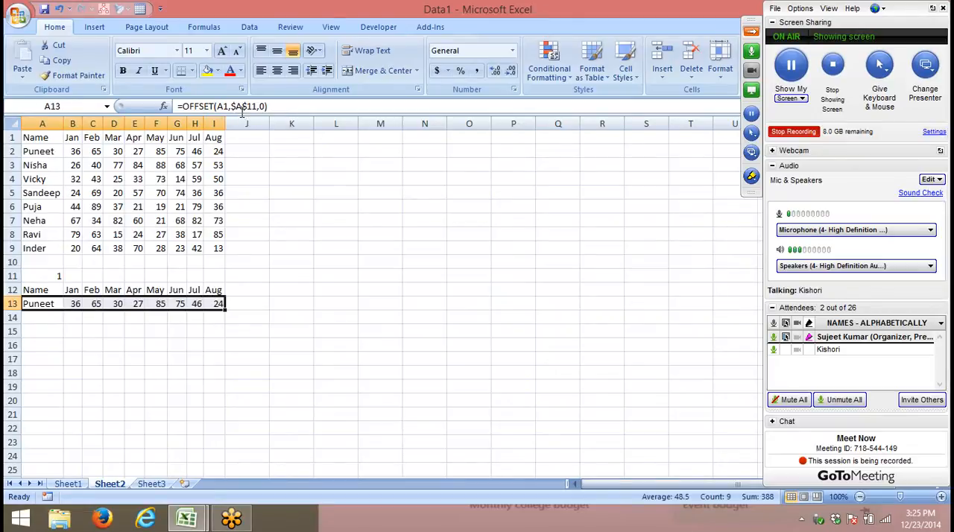
# - Insert a clustered column chart of A12:I13, then place it beside the data table and widen it
pyautogui.press('Up')
pyautogui.press('Up')
pyautogui.press('Down')
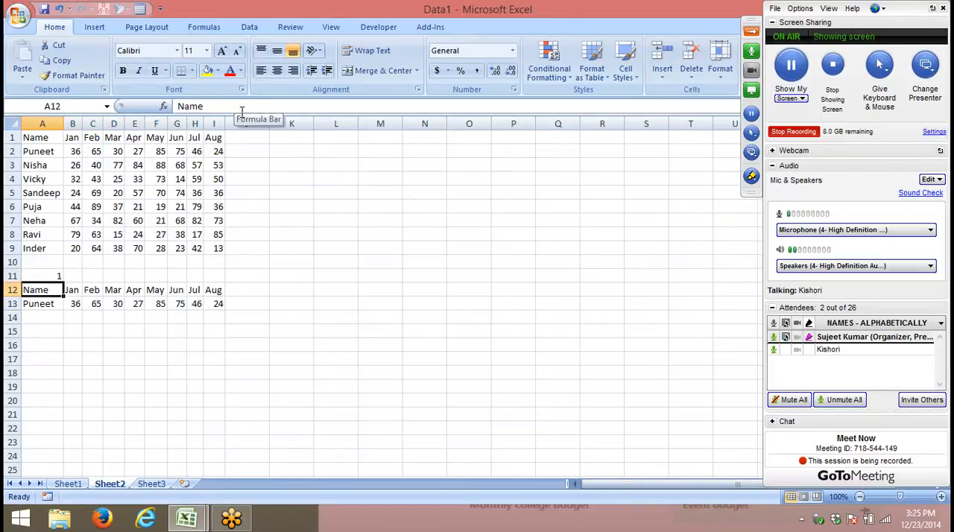
pyautogui.hotkey('ctrl', 'shift', 'Right')
pyautogui.hotkey('shift', 'Down')
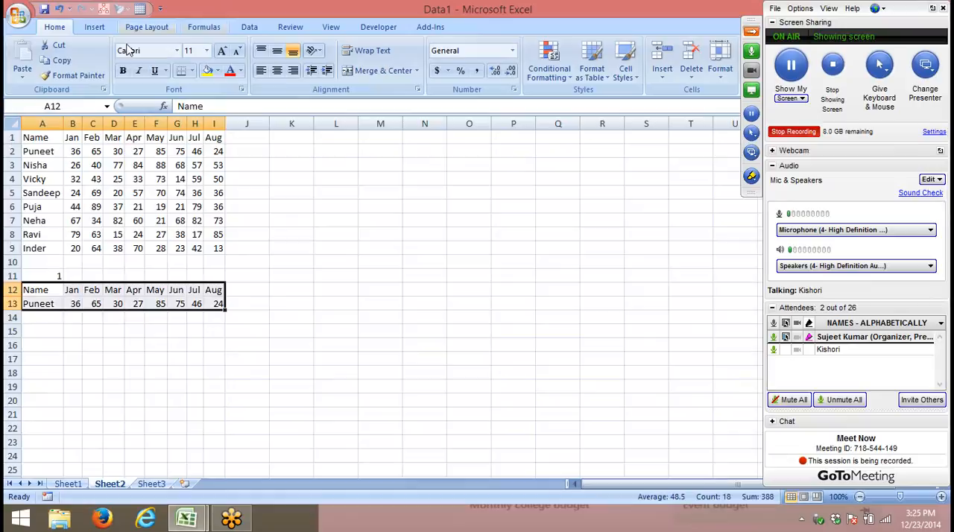
pyautogui.click(91, 29)
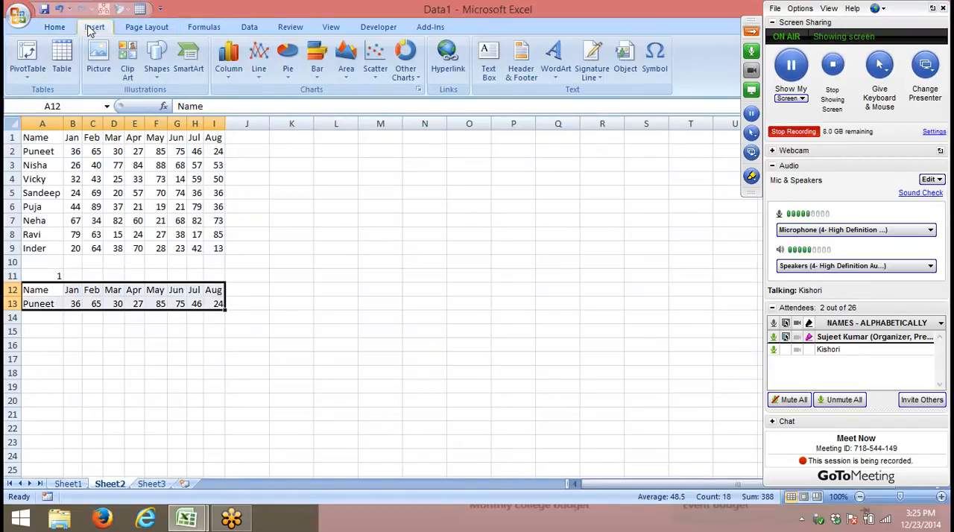
pyautogui.click(224, 75)
pyautogui.click(235, 119)
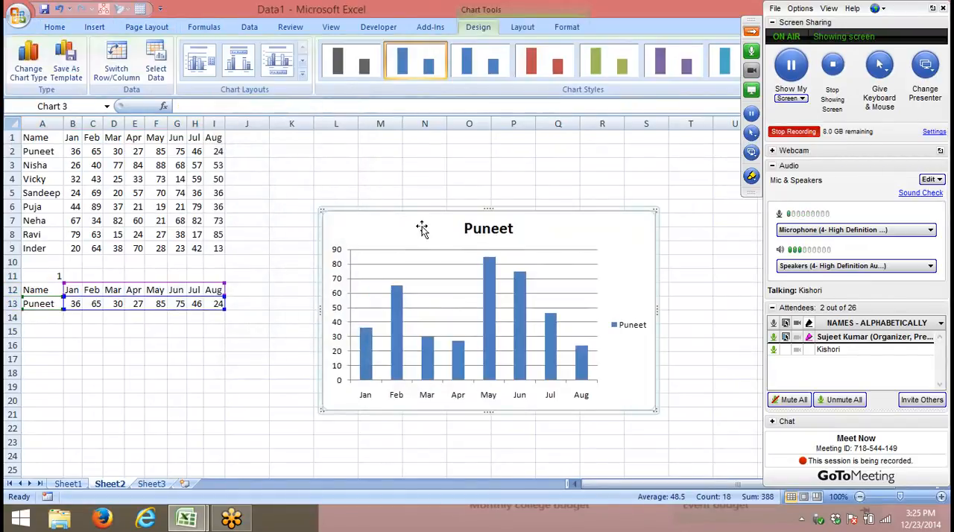
pyautogui.moveTo(424, 235); pyautogui.dragTo(372, 154)
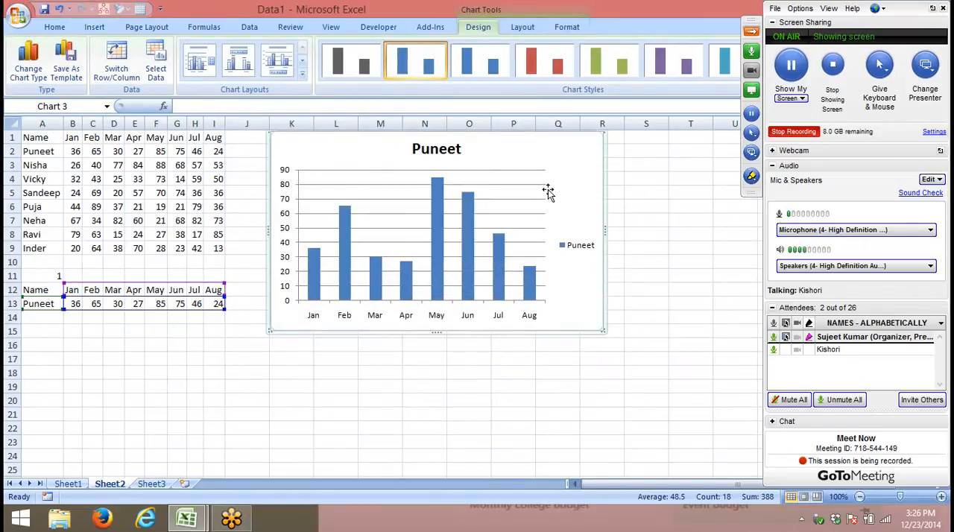
pyautogui.moveTo(605, 223); pyautogui.dragTo(659, 222)
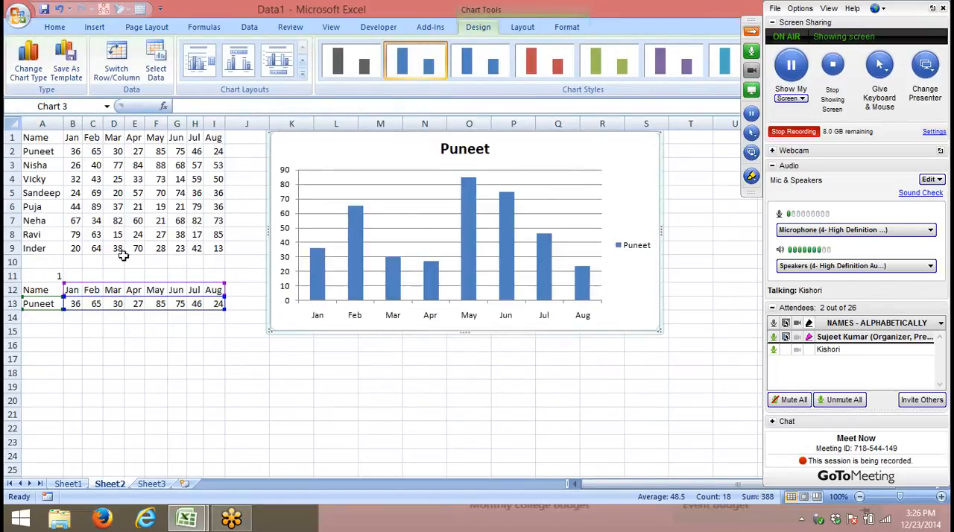
# - Test the chart's data row by setting the selector cell A11 to 2 and then to 3
pyautogui.click(56, 276)
pyautogui.write('2')
pyautogui.press('Return')
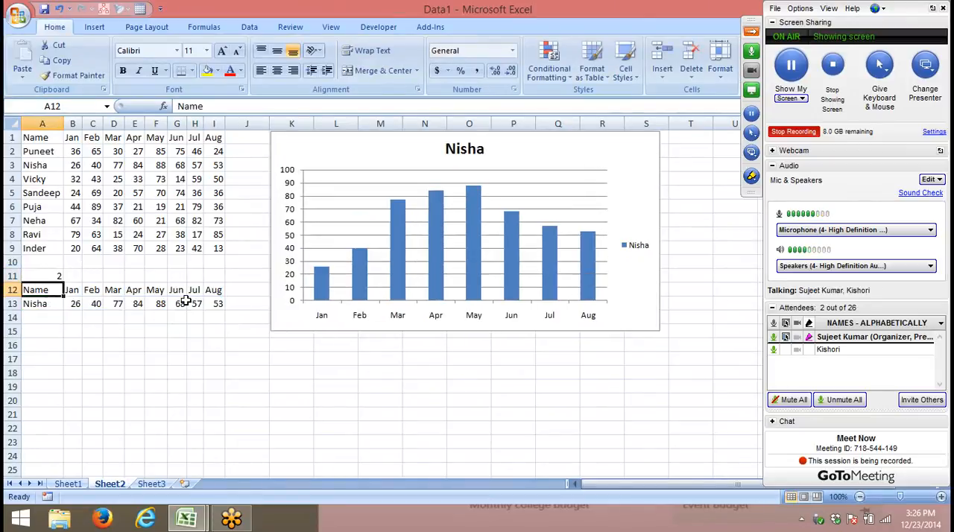
pyautogui.press('Up')
pyautogui.write('3')
pyautogui.press('Return')
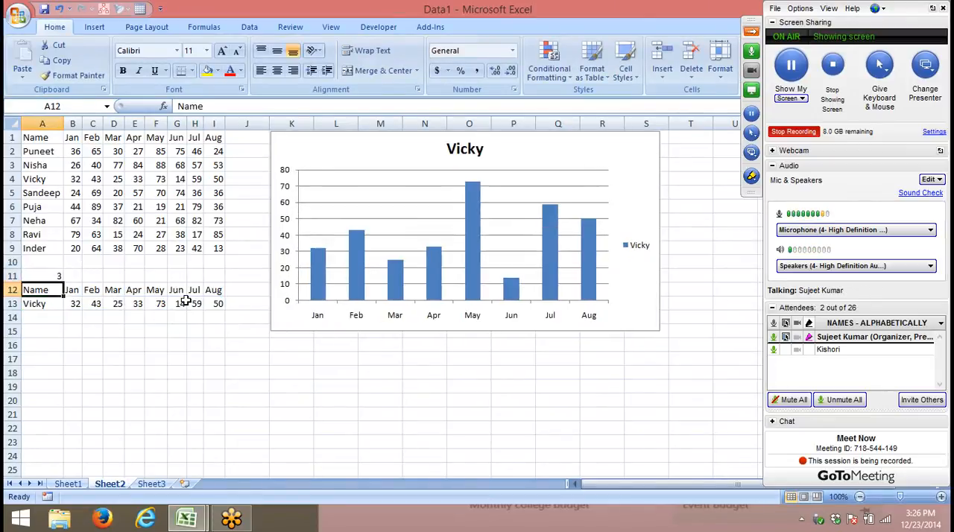
pyautogui.press('Up')
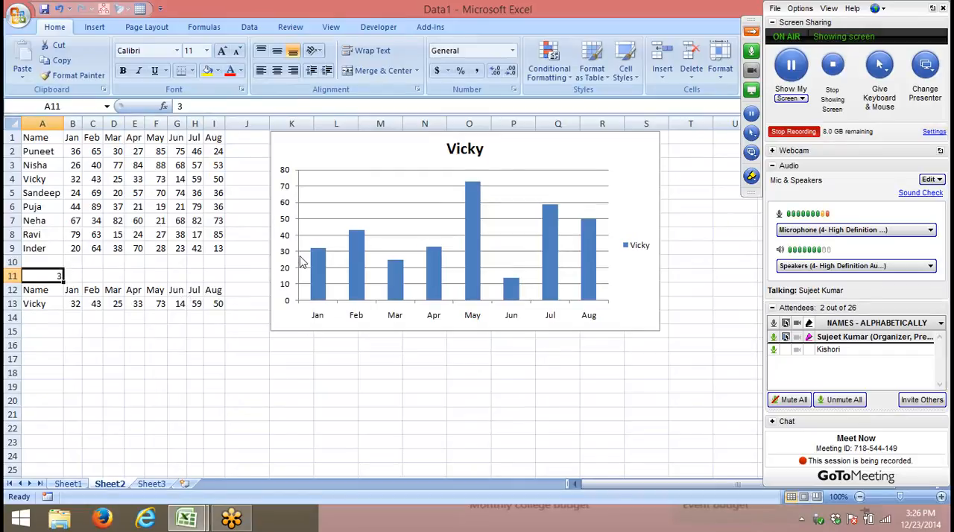
# - Extend the chart's left edge into column J, closer to the data table
pyautogui.click(273, 254)
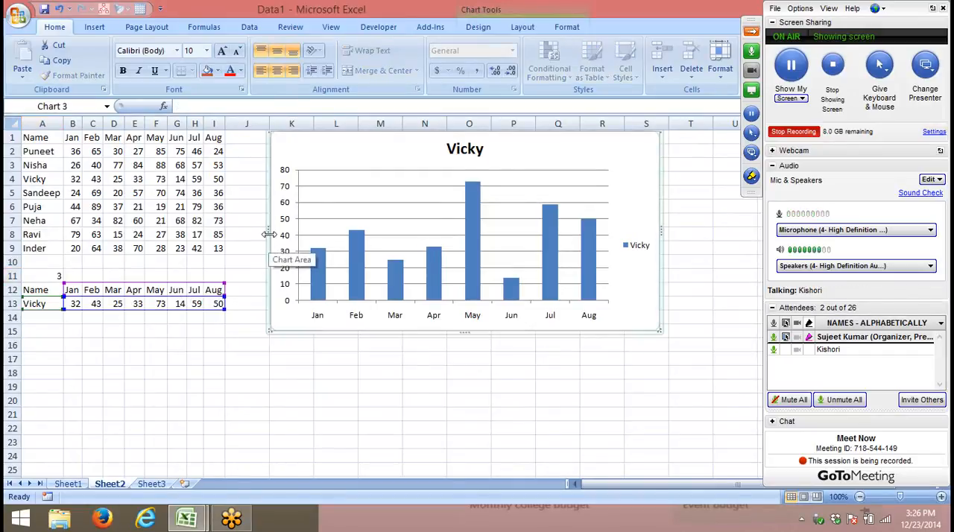
pyautogui.moveTo(269, 232); pyautogui.dragTo(244, 230)
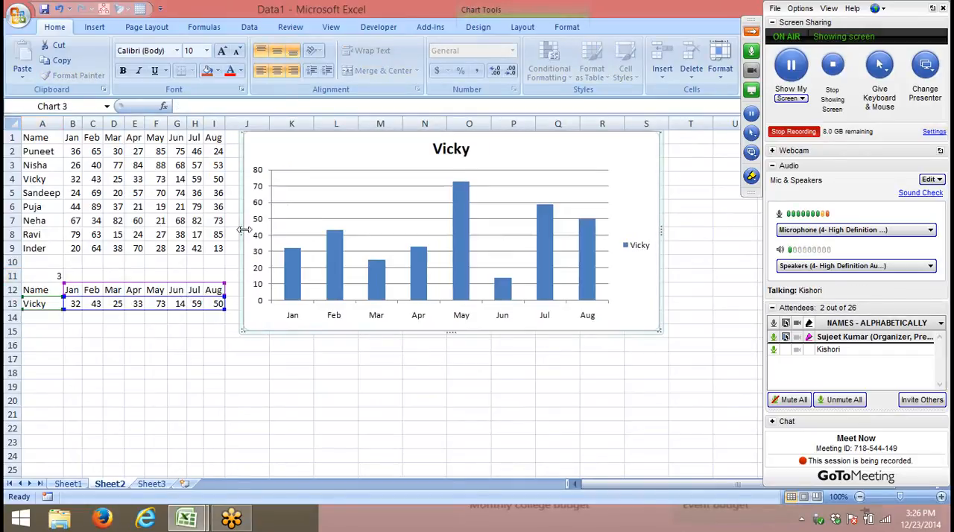
pyautogui.click(43, 277)
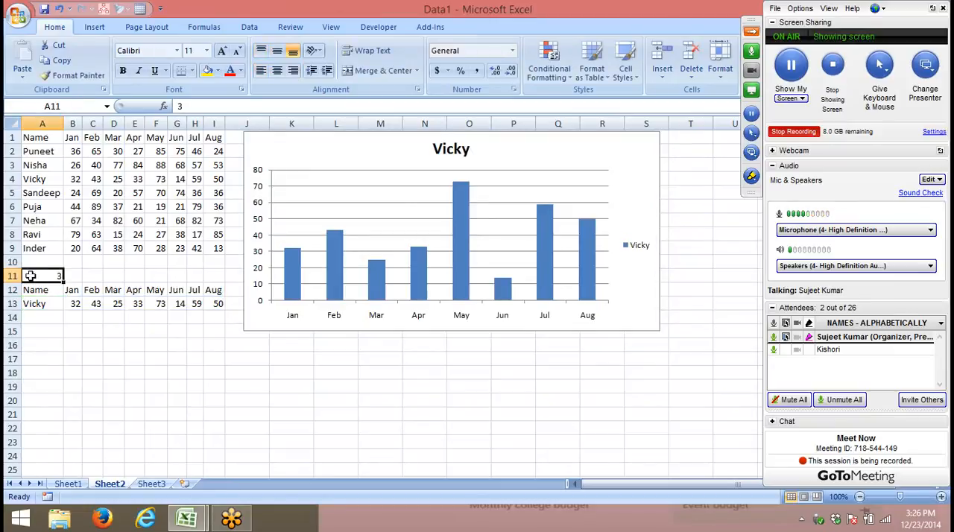
# - Add a combo box form control over the chart's upper-left corner, beside the chart title
pyautogui.click(369, 29)
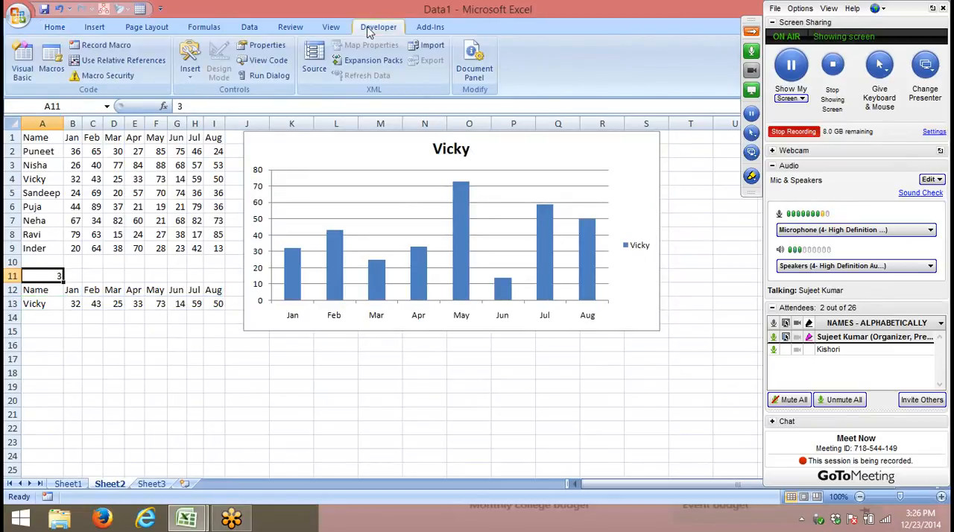
pyautogui.click(190, 71)
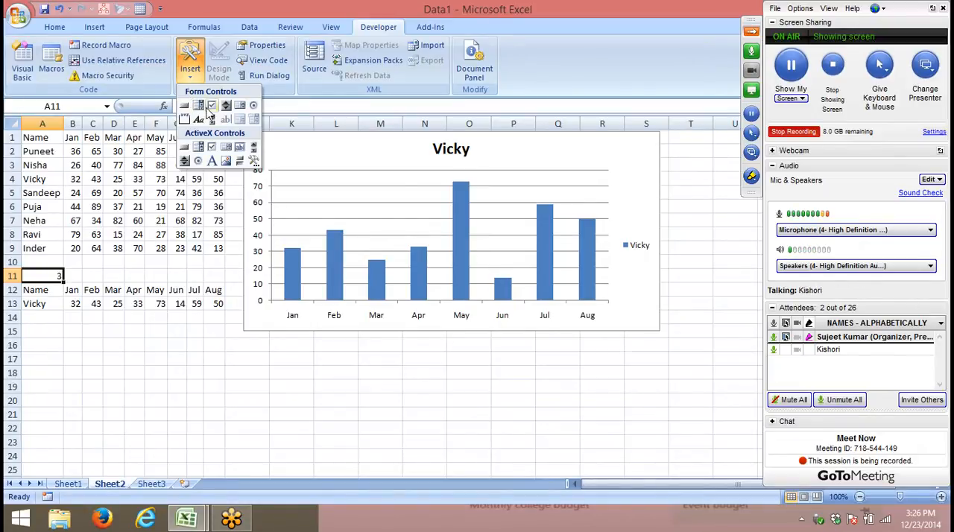
pyautogui.click(199, 106)
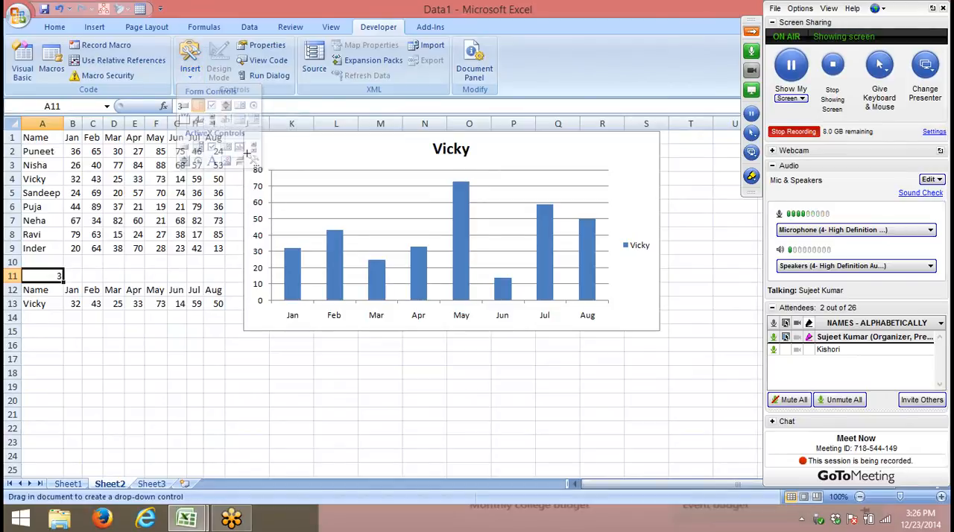
pyautogui.moveTo(244, 137); pyautogui.dragTo(364, 156)
# - Format the combo box with input range $A$2:$A$9, cell link $A$11 and 3-D shading
pyautogui.rightClick(358, 151)
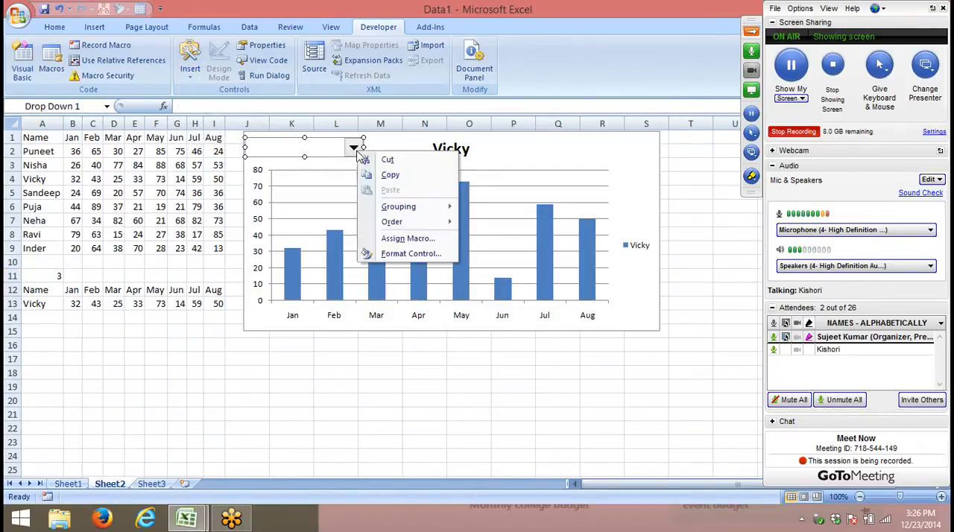
pyautogui.click(400, 255)
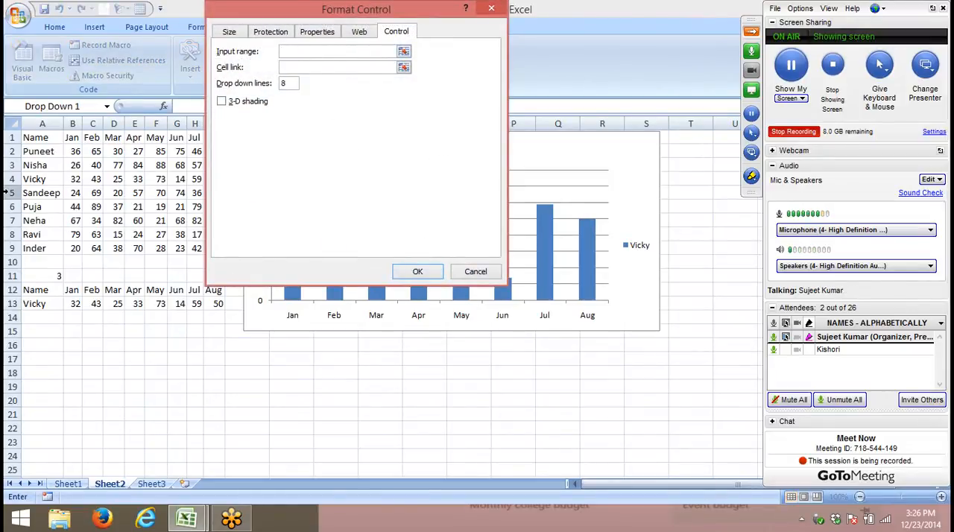
pyautogui.moveTo(39, 154); pyautogui.dragTo(43, 254)
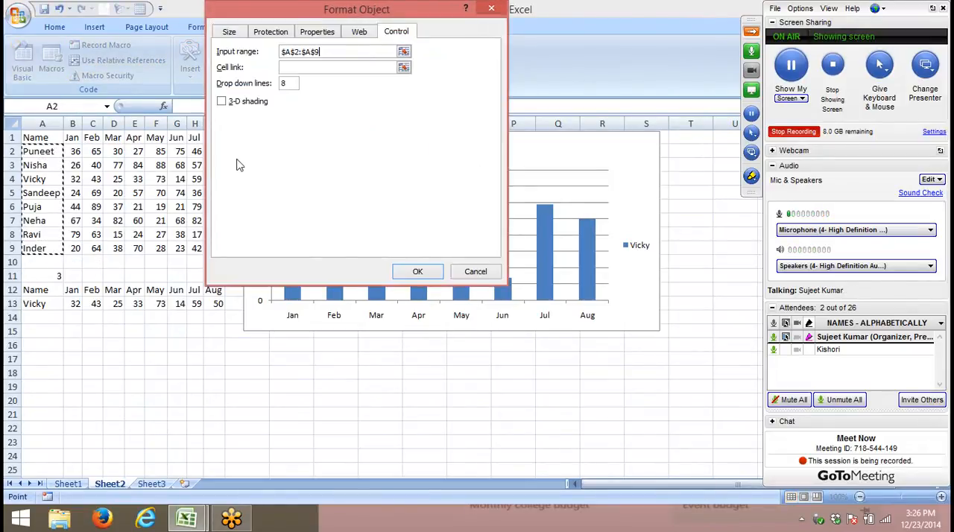
pyautogui.click(307, 68)
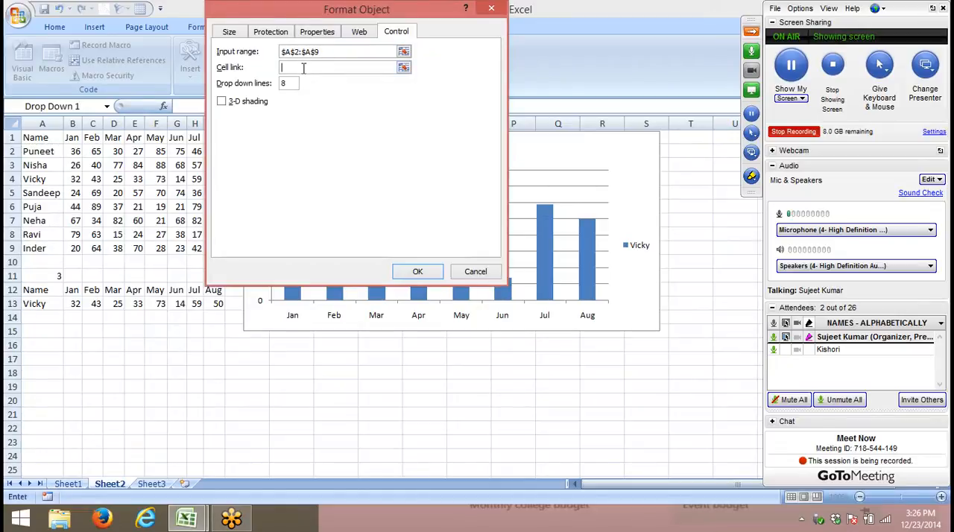
pyautogui.click(46, 277)
pyautogui.click(260, 110)
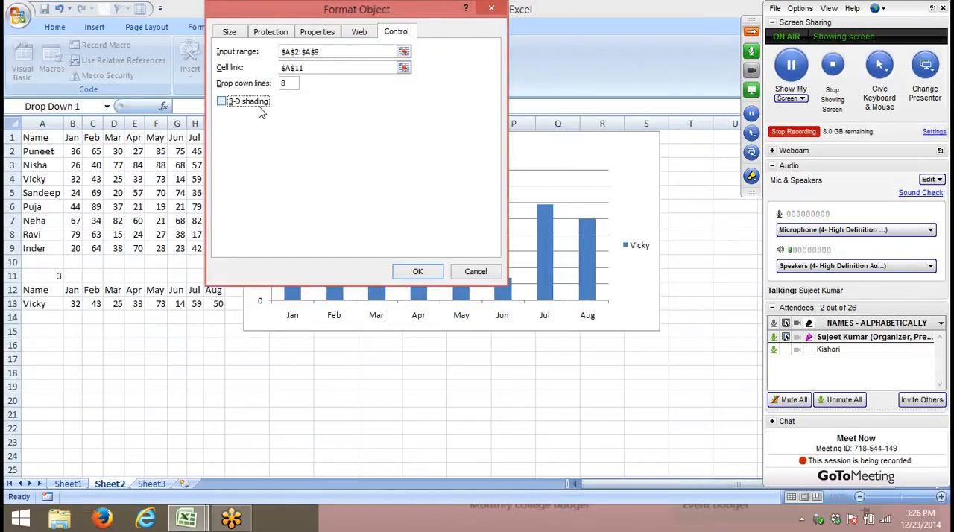
pyautogui.click(428, 272)
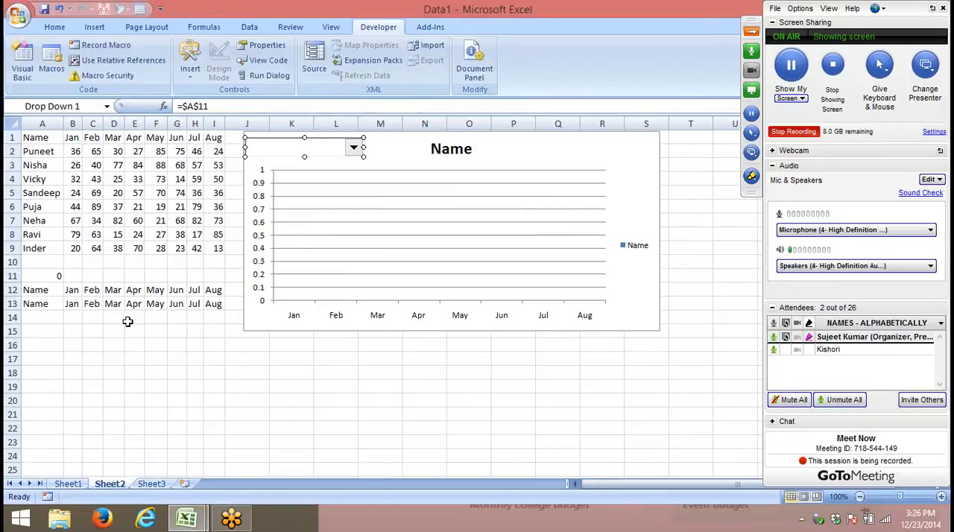
# - Test the combo box by choosing the second and then the third name in its list
pyautogui.click(113, 345)
pyautogui.click(351, 147)
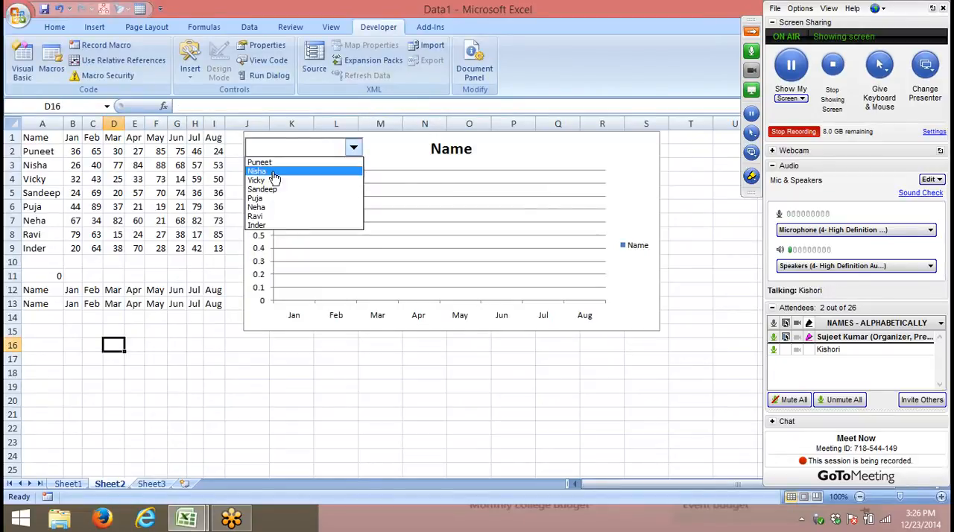
pyautogui.click(273, 172)
pyautogui.click(278, 150)
pyautogui.click(278, 181)
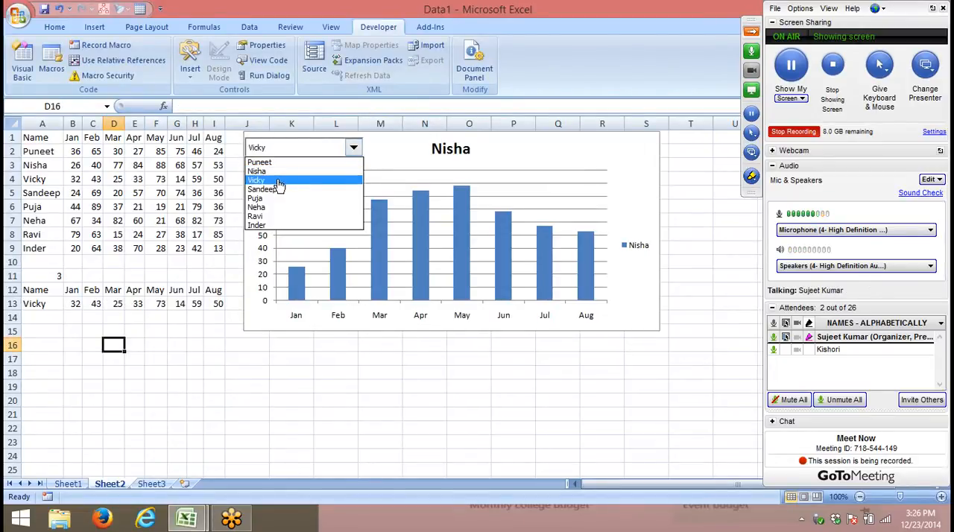
# - Review the combo box's input range and cell link in its format settings
pyautogui.rightClick(272, 150)
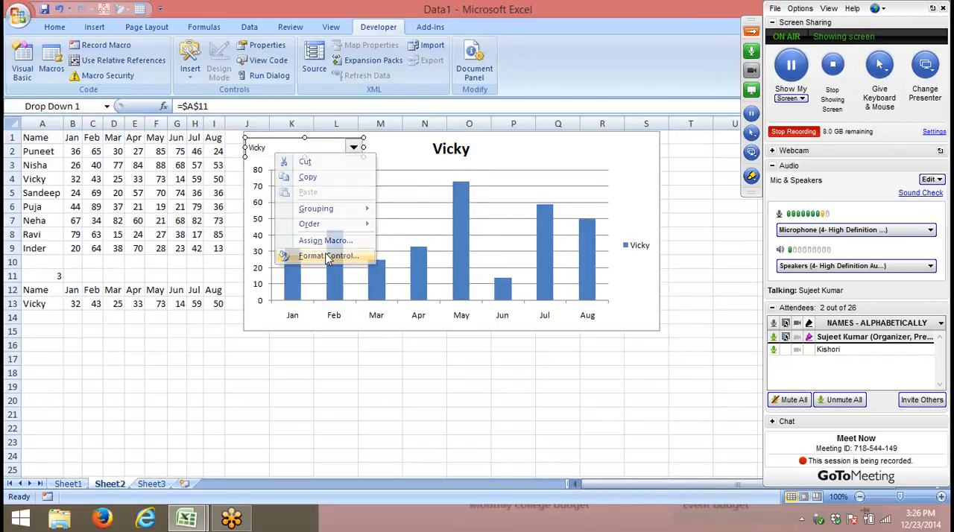
pyautogui.click(328, 256)
pyautogui.moveTo(234, 19); pyautogui.dragTo(545, 34)
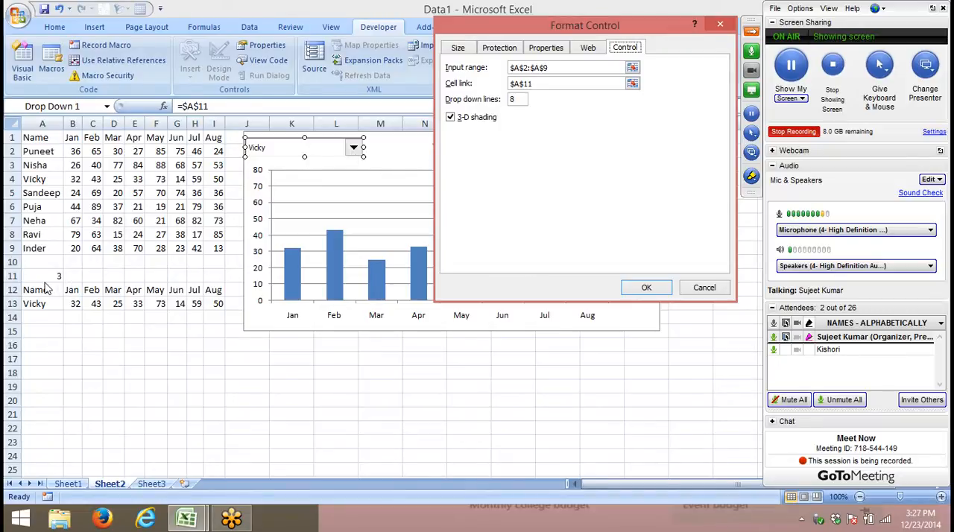
pyautogui.click(640, 287)
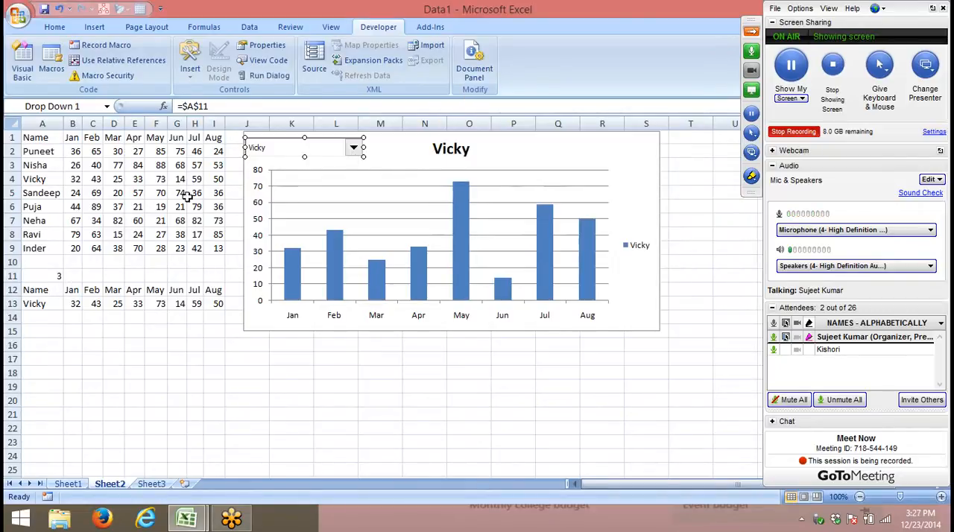
# - Test the combo box by choosing the fourth, fifth and sixth names in turn
pyautogui.click(134, 192)
pyautogui.click(270, 151)
pyautogui.click(270, 186)
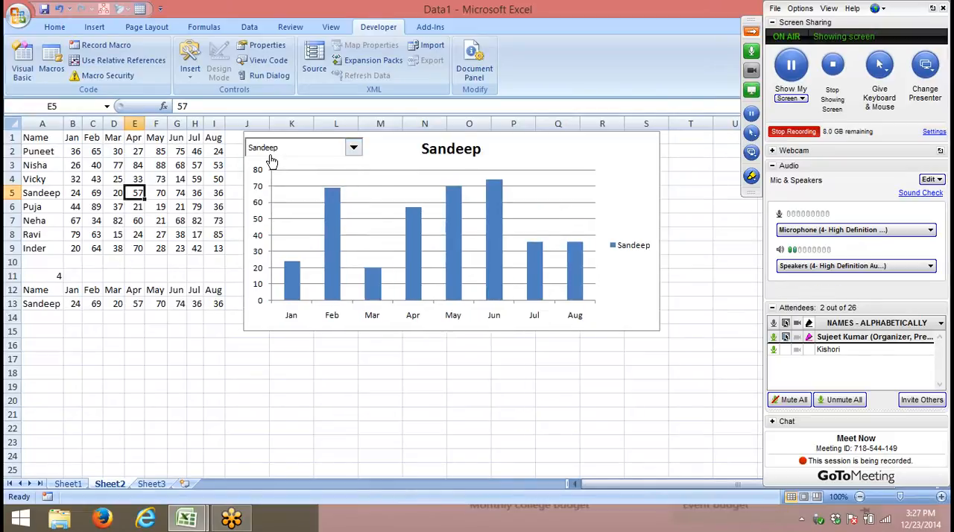
pyautogui.click(271, 152)
pyautogui.click(263, 198)
pyautogui.click(257, 148)
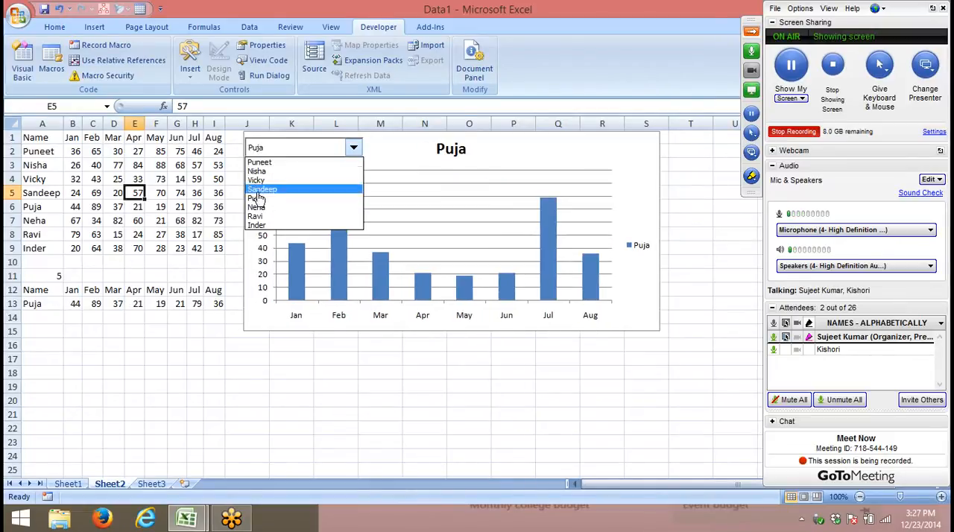
pyautogui.click(257, 208)
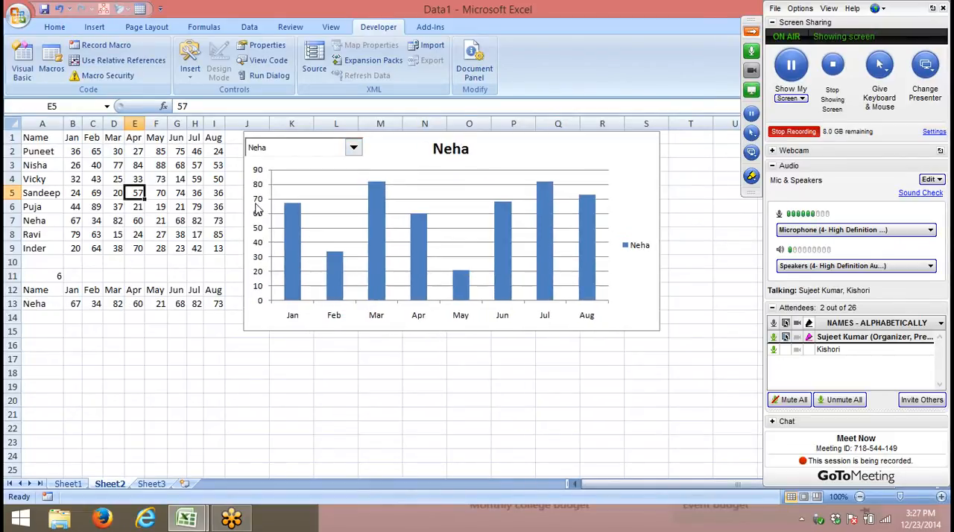
# - Test the combo box further by choosing the third, second, fourth, fifth and sixth names in turn
pyautogui.click(280, 149)
pyautogui.click(257, 180)
pyautogui.click(270, 150)
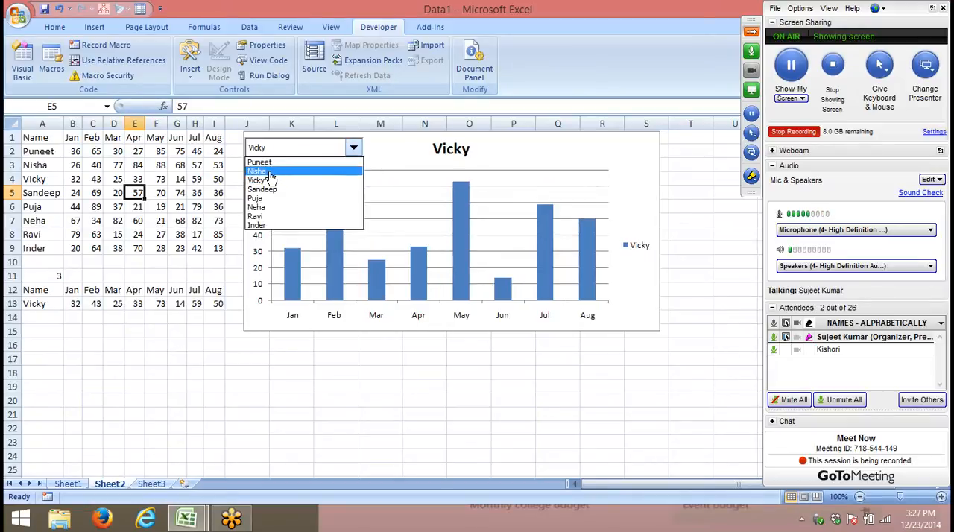
pyautogui.click(270, 172)
pyautogui.click(264, 152)
pyautogui.click(261, 190)
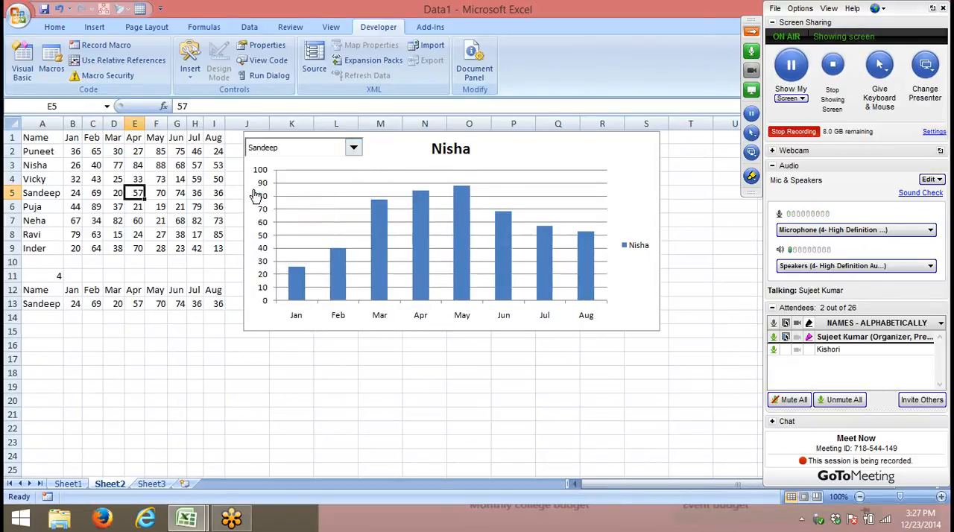
pyautogui.click(262, 151)
pyautogui.click(256, 200)
pyautogui.click(261, 153)
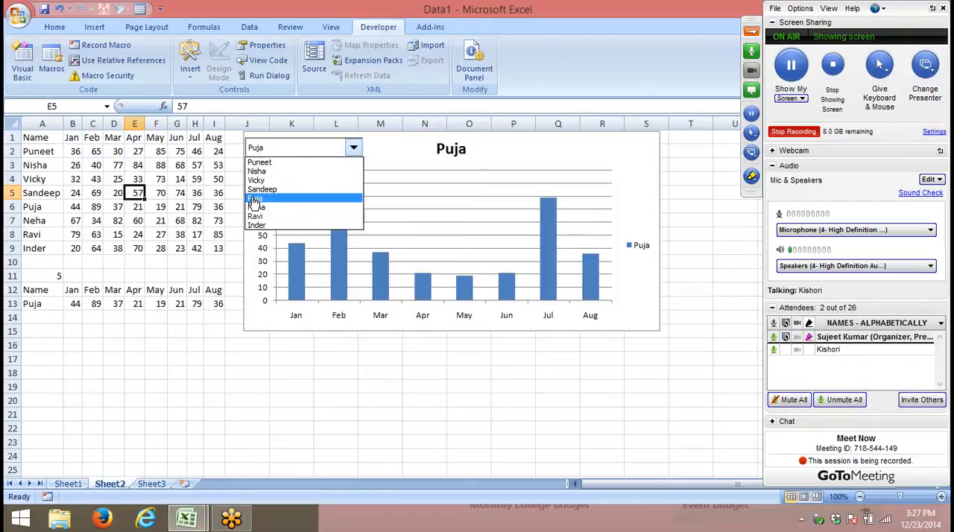
pyautogui.click(254, 208)
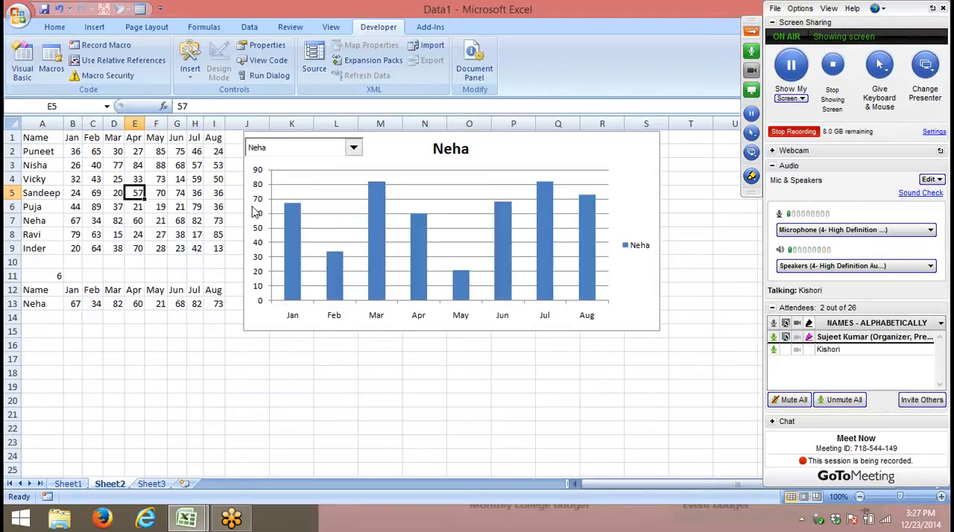
# - Narrow the combo box to just fit the names, and choose the third name from its list
pyautogui.keyDown('ctrl'); pyautogui.click(302, 152); pyautogui.keyUp('ctrl')
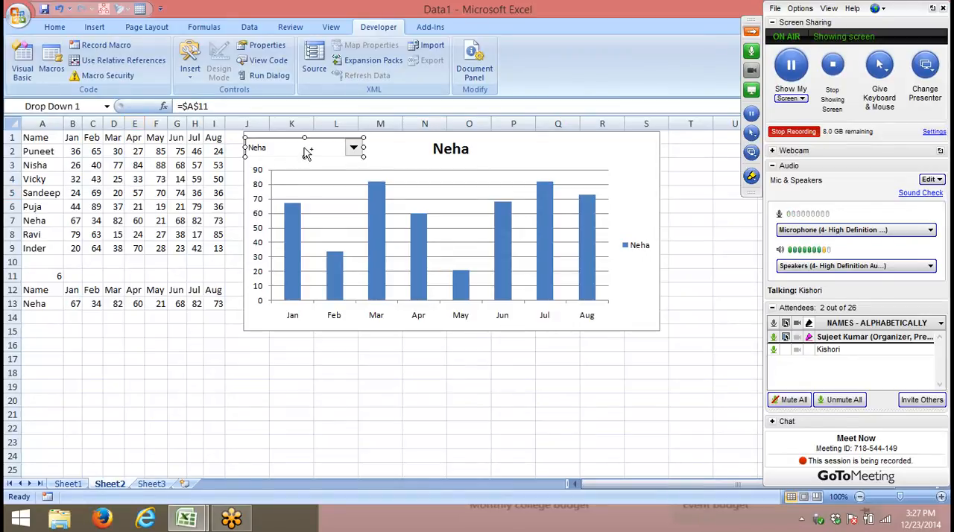
pyautogui.moveTo(360, 149); pyautogui.dragTo(292, 148)
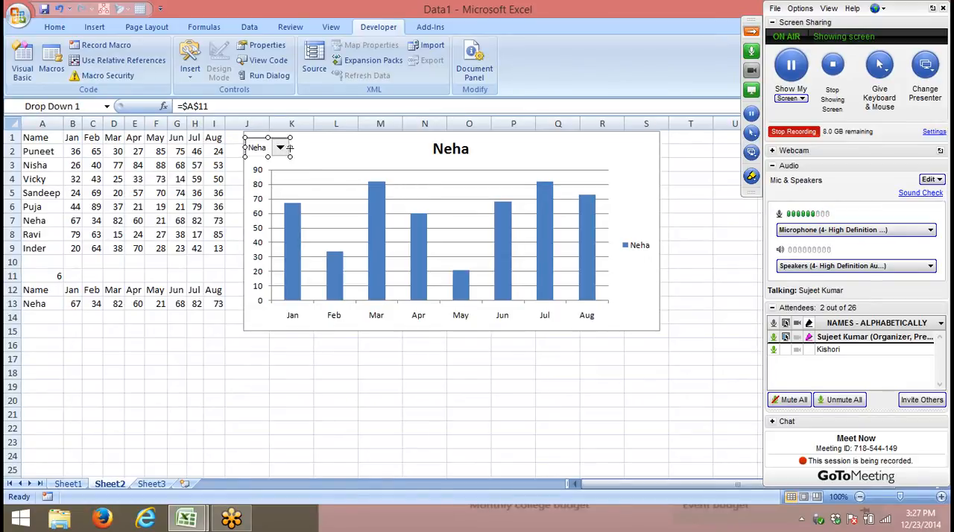
pyautogui.moveTo(290, 148); pyautogui.dragTo(295, 148)
pyautogui.click(180, 205)
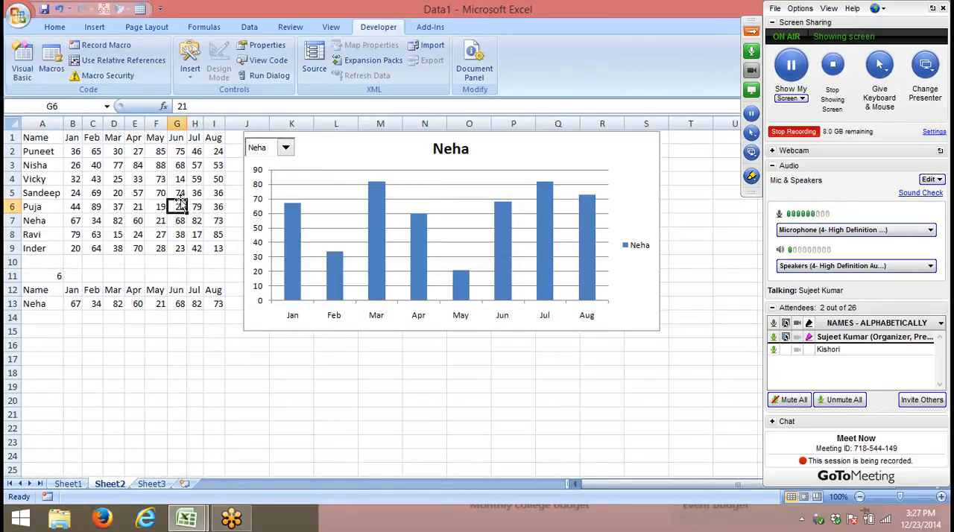
pyautogui.click(264, 147)
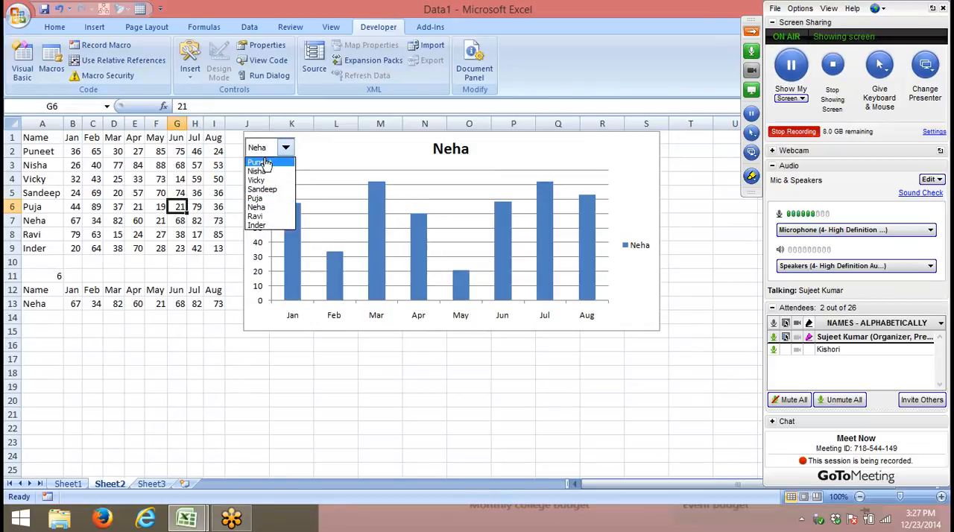
pyautogui.click(264, 182)
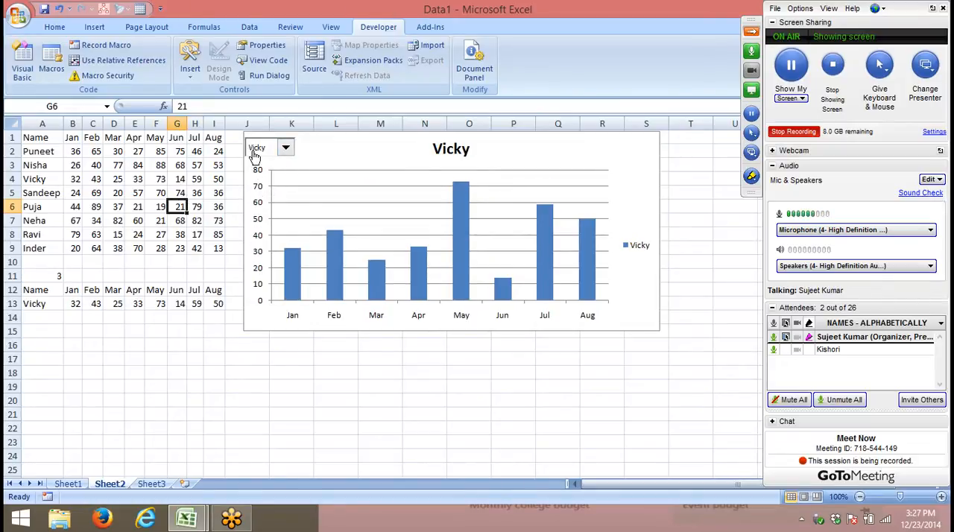
# - Label A10 as Target and enter 30, 10 and 50 as the January to March targets in row 10
pyautogui.click(45, 262)
pyautogui.write('T')
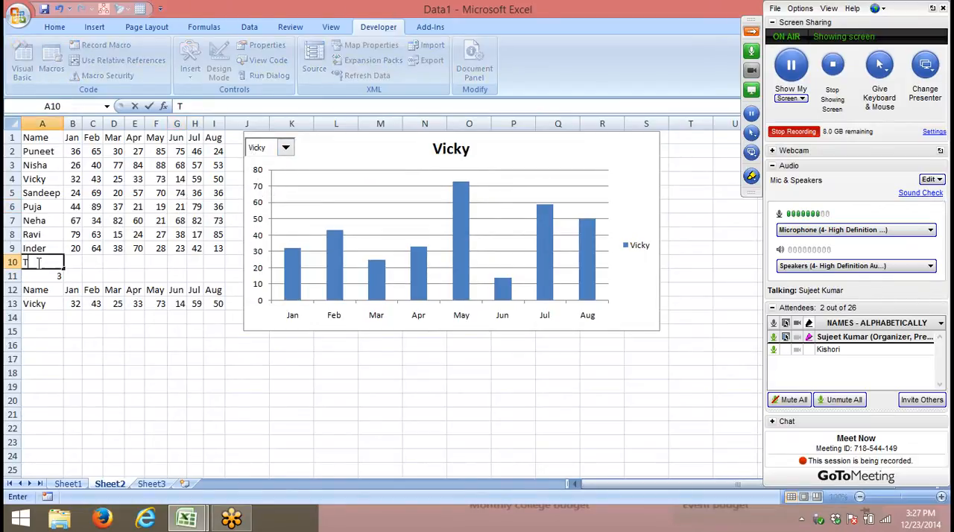
pyautogui.write('arget')
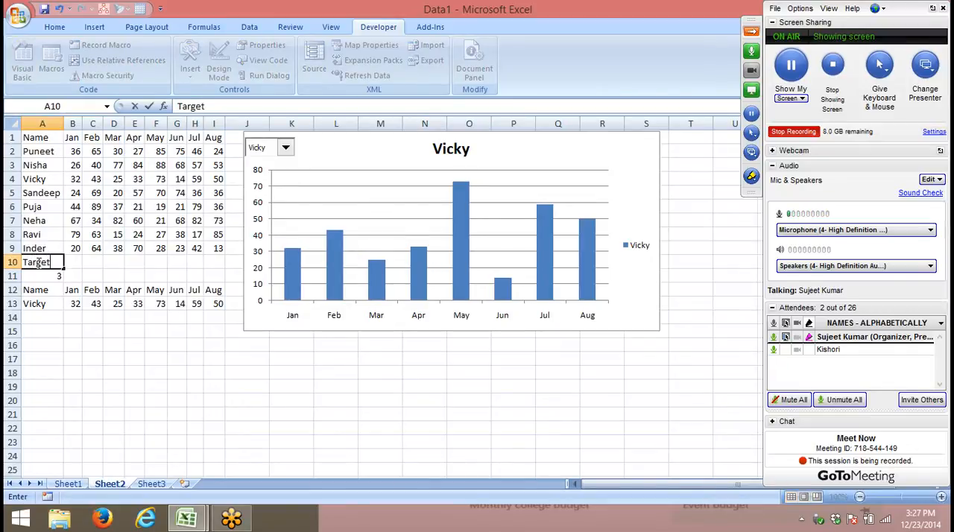
pyautogui.press('Tab')
pyautogui.write('12')
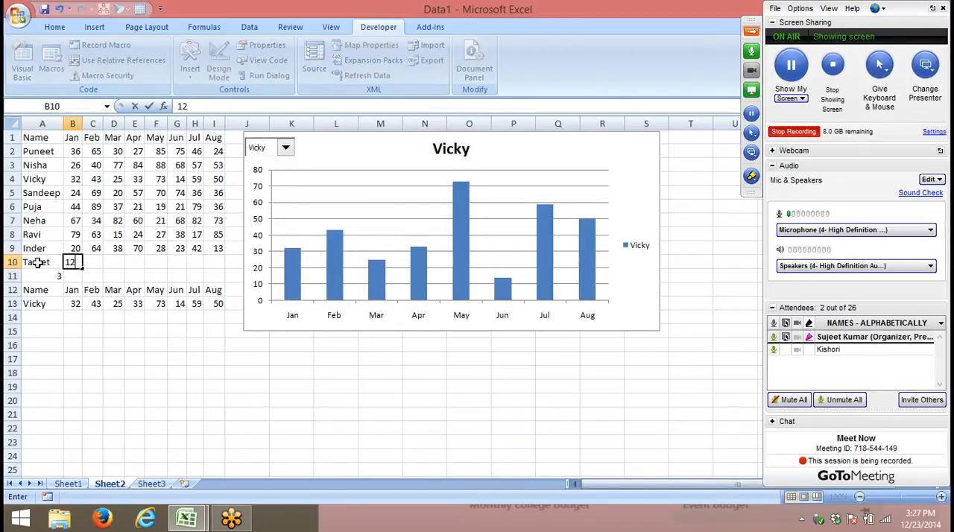
pyautogui.press('Escape')
pyautogui.write('30')
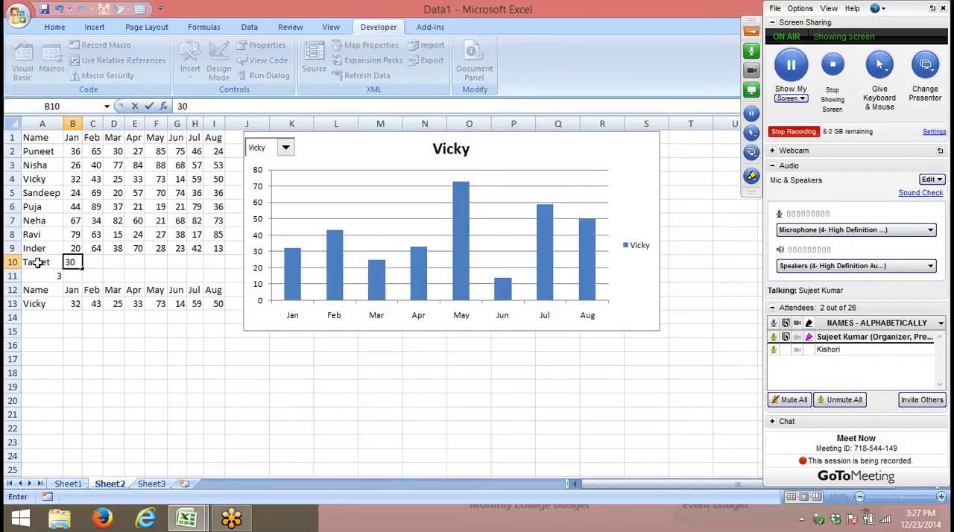
pyautogui.press('Tab')
pyautogui.write('10')
pyautogui.press('Tab')
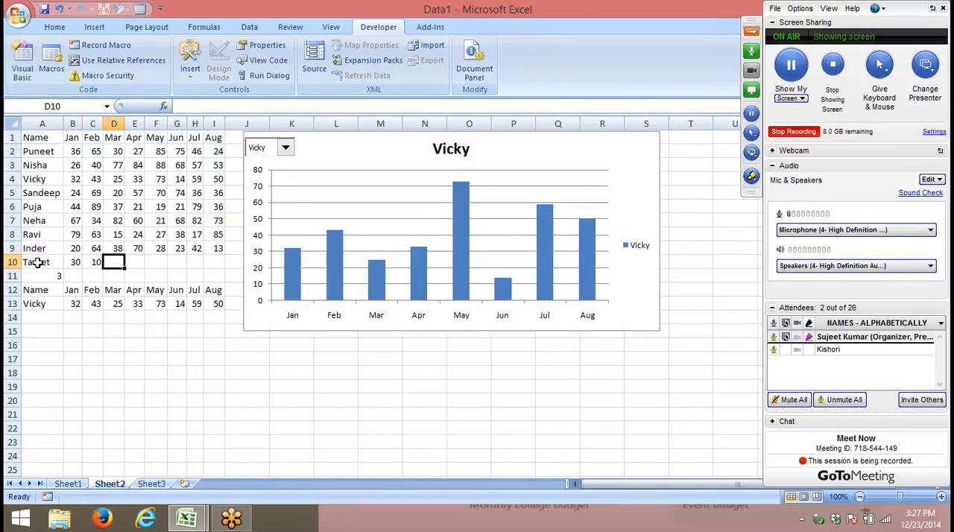
pyautogui.write('50')
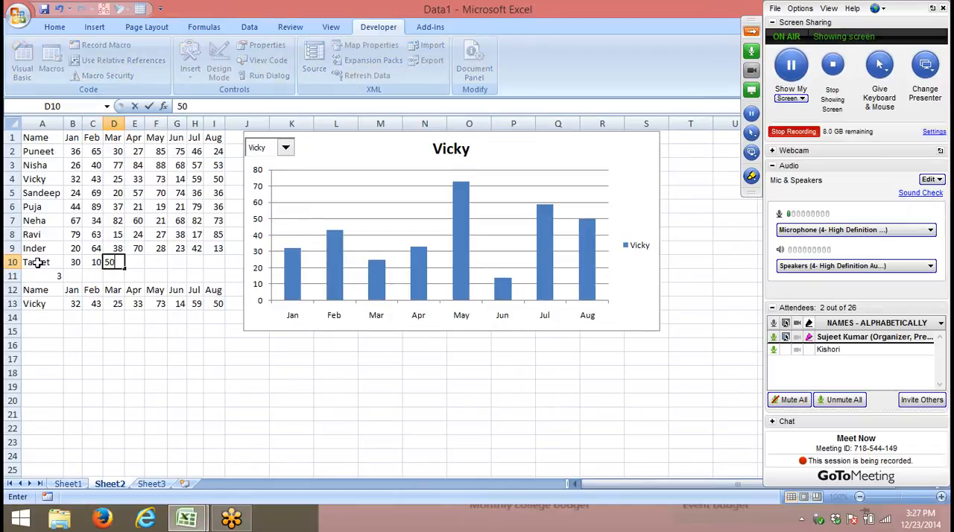
pyautogui.press('Right')
pyautogui.press('Left')
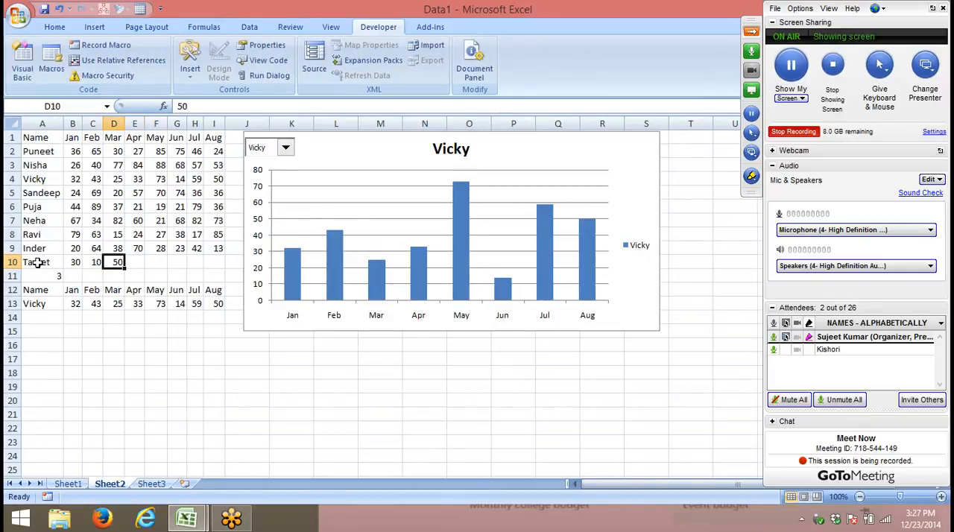
pyautogui.press('Tab')
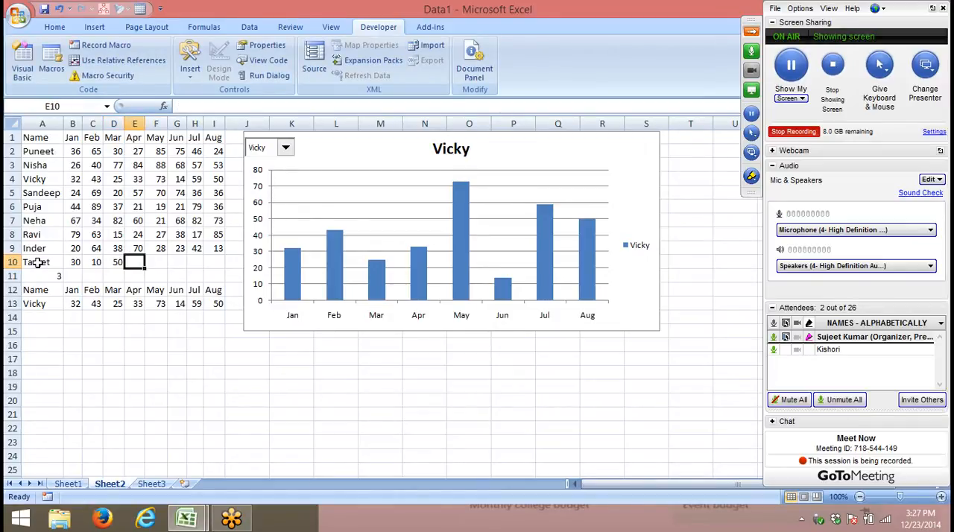
# - Enter the April to August targets 60, 70, 20, 30 and 40 in E10:I10
pyautogui.write('60')
pyautogui.press('Tab')
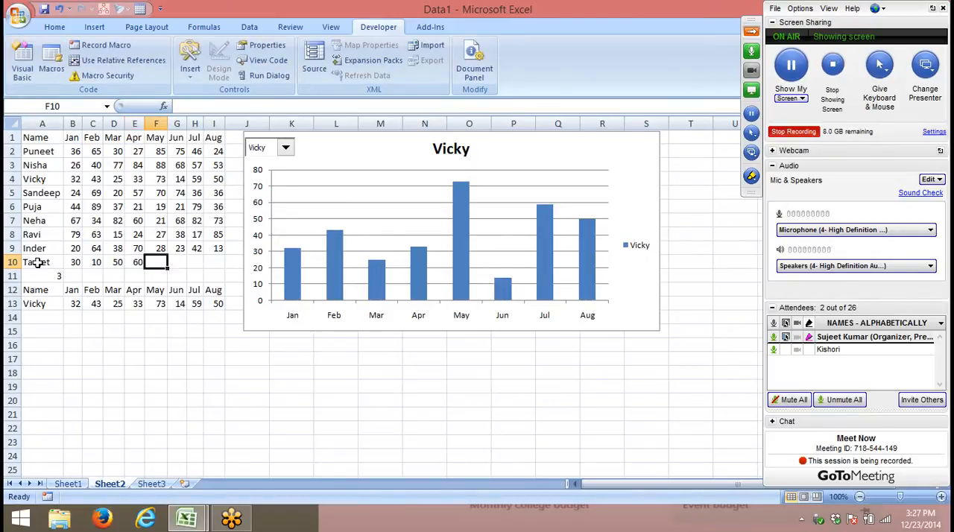
pyautogui.write('70')
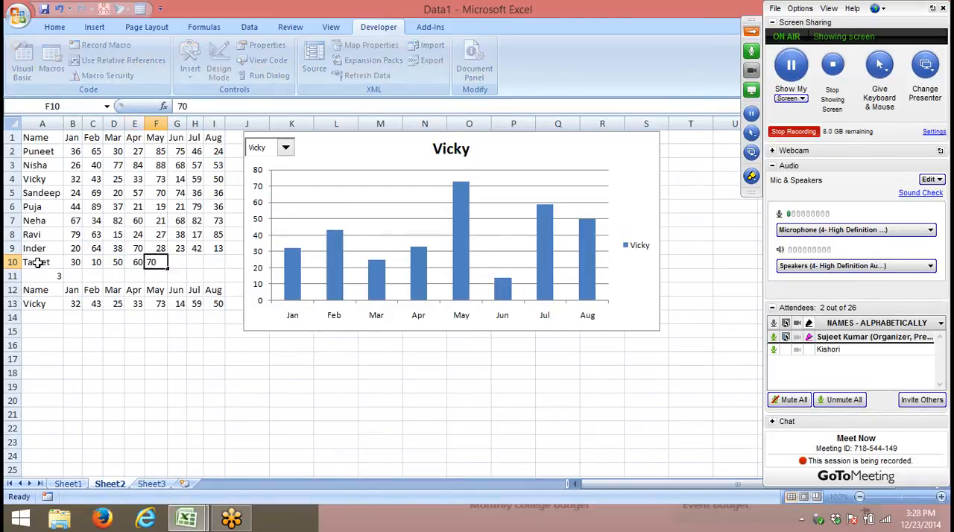
pyautogui.press('Tab')
pyautogui.write('20')
pyautogui.press('Tab')
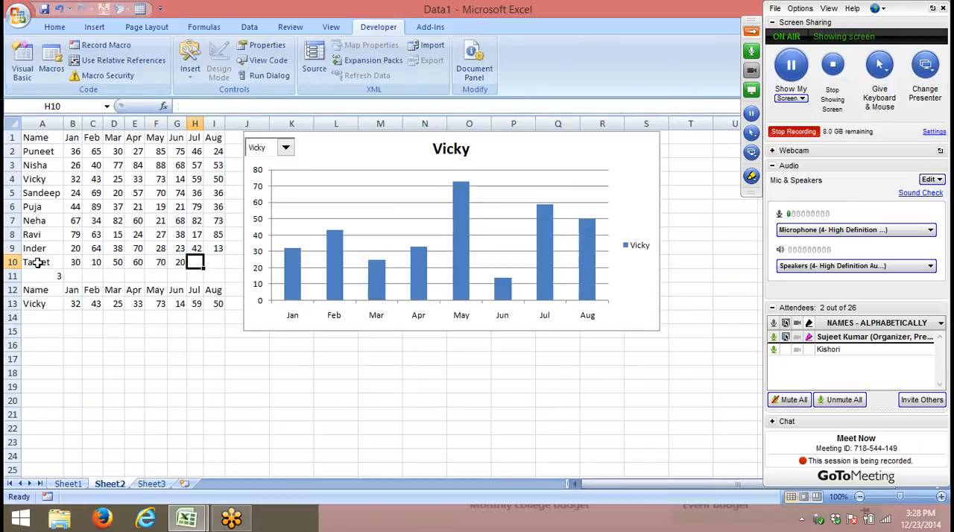
pyautogui.write('30')
pyautogui.press('Tab')
pyautogui.write('40')
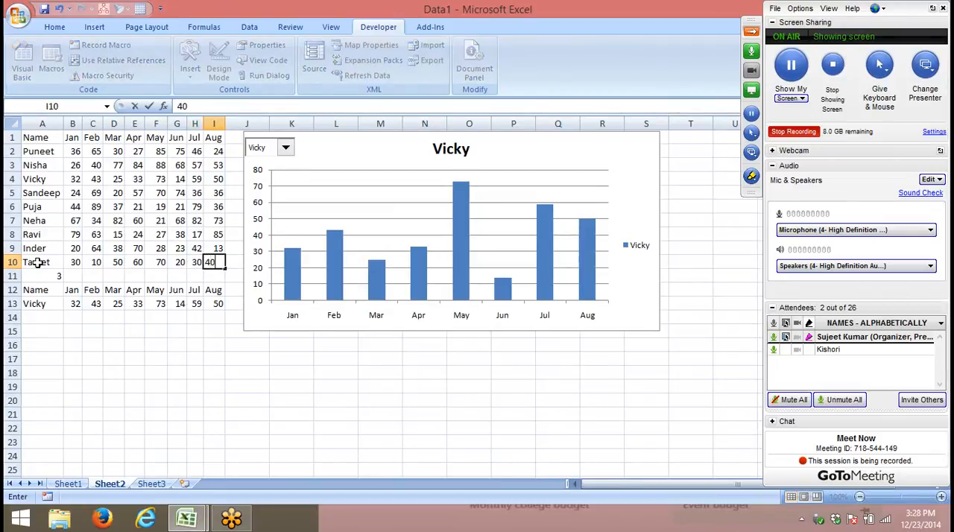
pyautogui.press('Tab')
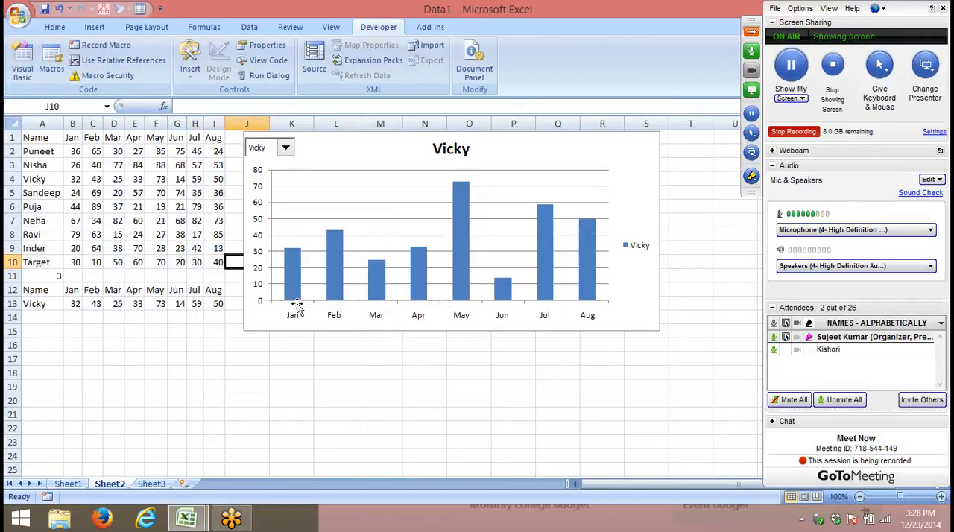
# - Add a narrow check box form control captioned Target over the chart's upper-right corner and test toggling it
pyautogui.click(190, 63)
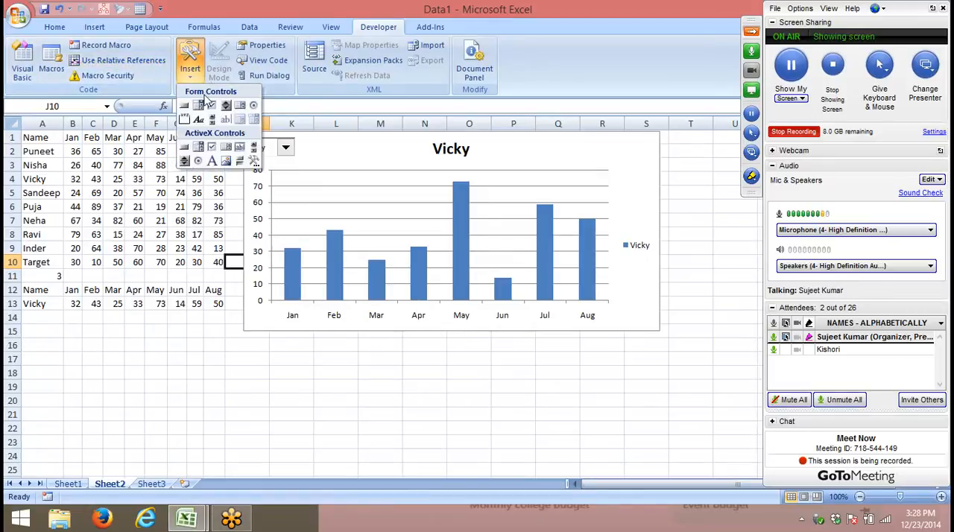
pyautogui.click(212, 105)
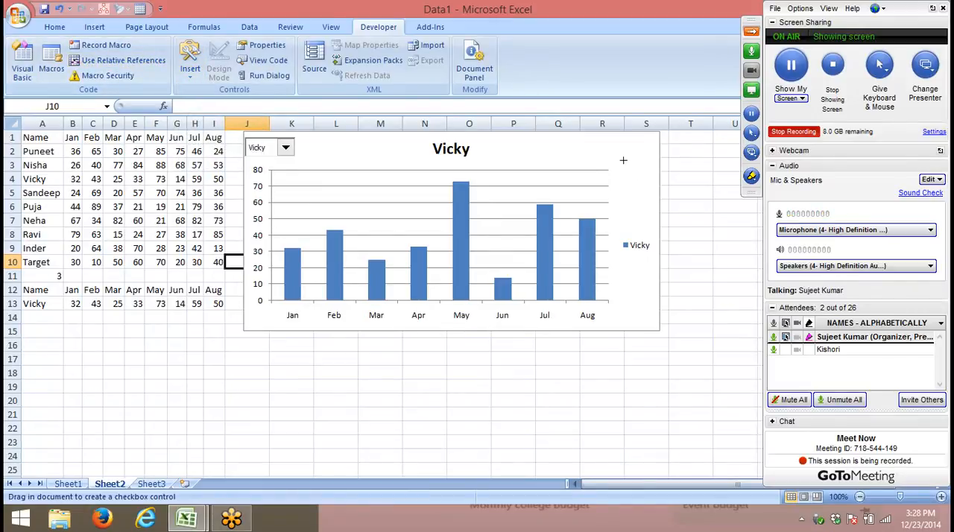
pyautogui.moveTo(603, 141); pyautogui.dragTo(668, 154)
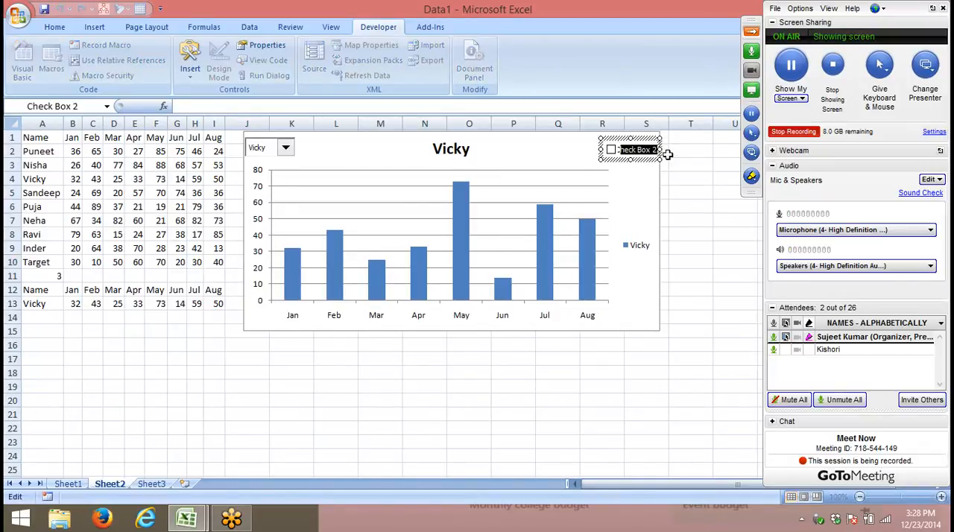
pyautogui.write('Target')
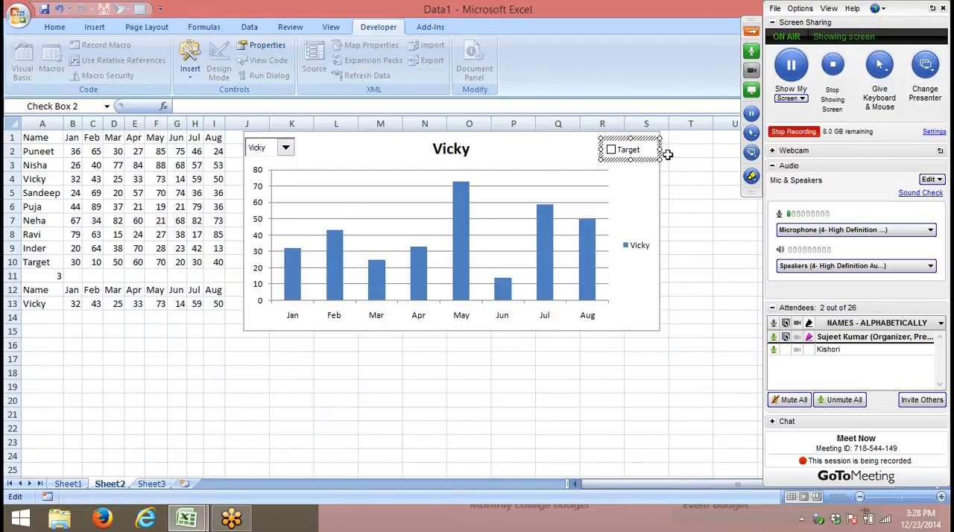
pyautogui.moveTo(660, 149); pyautogui.dragTo(649, 149)
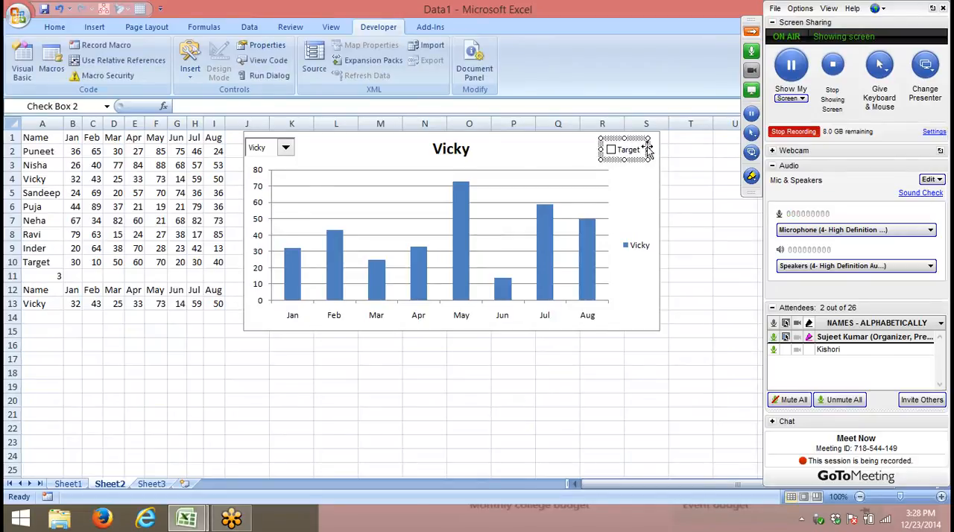
pyautogui.click(725, 201)
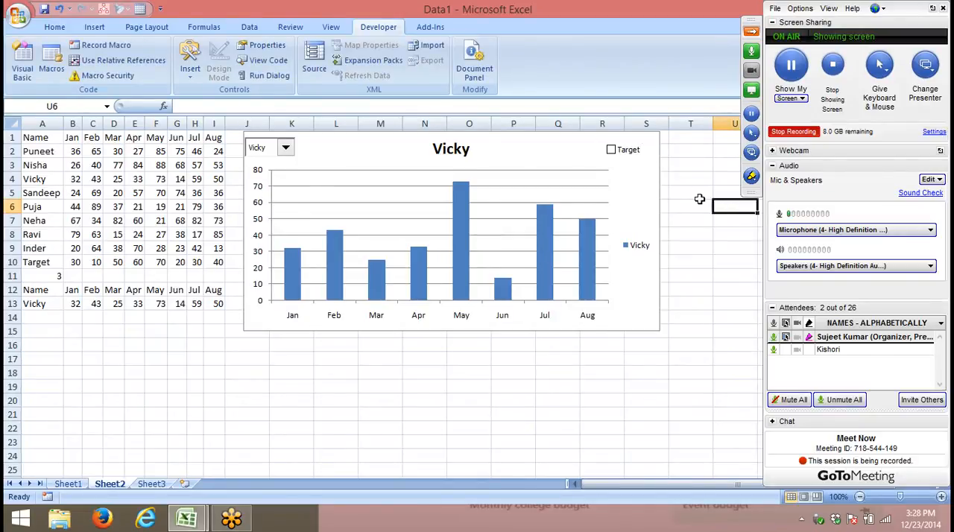
pyautogui.click(612, 150)
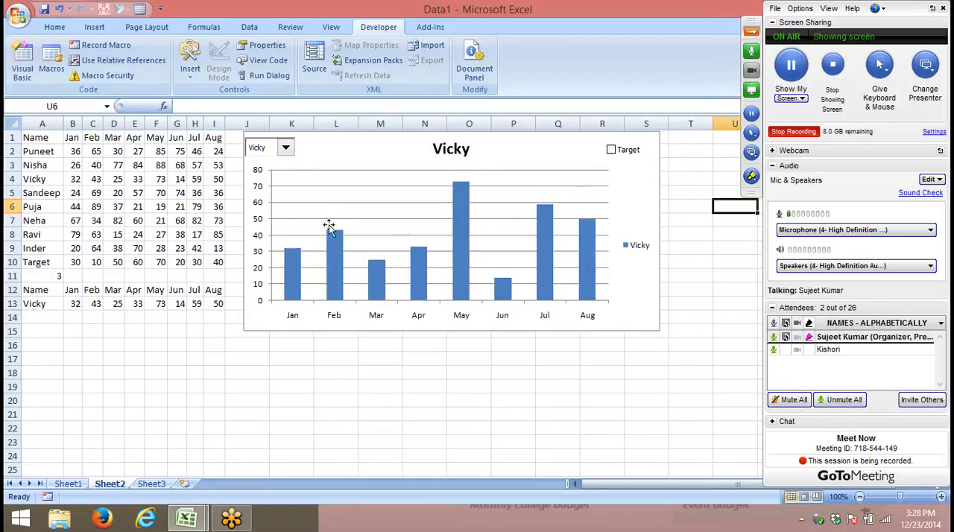
# - Link the Target check box control to cell A15
pyautogui.rightClick(619, 159)
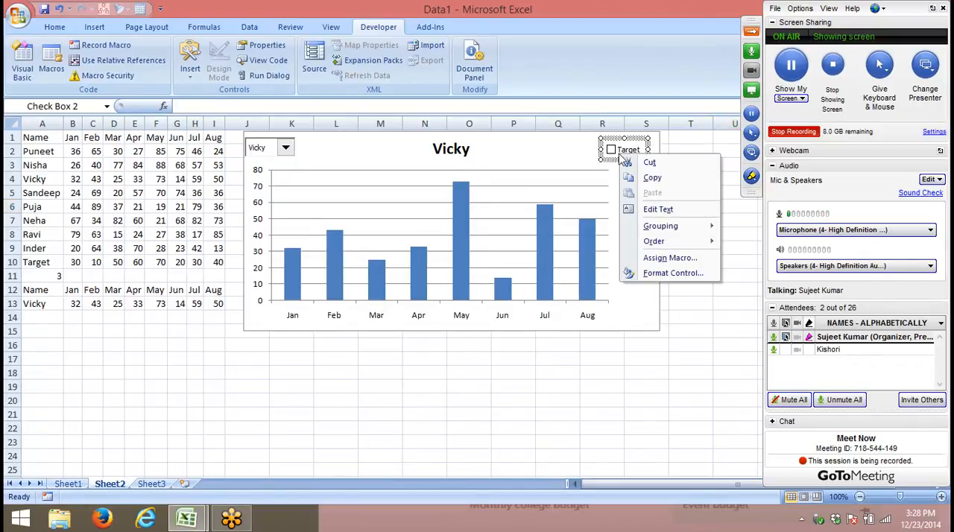
pyautogui.click(657, 275)
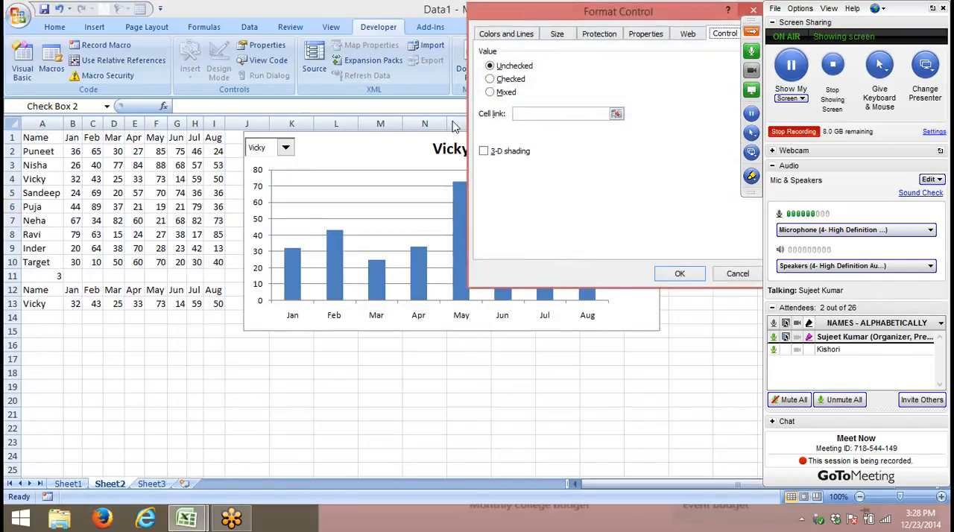
pyautogui.click(526, 114)
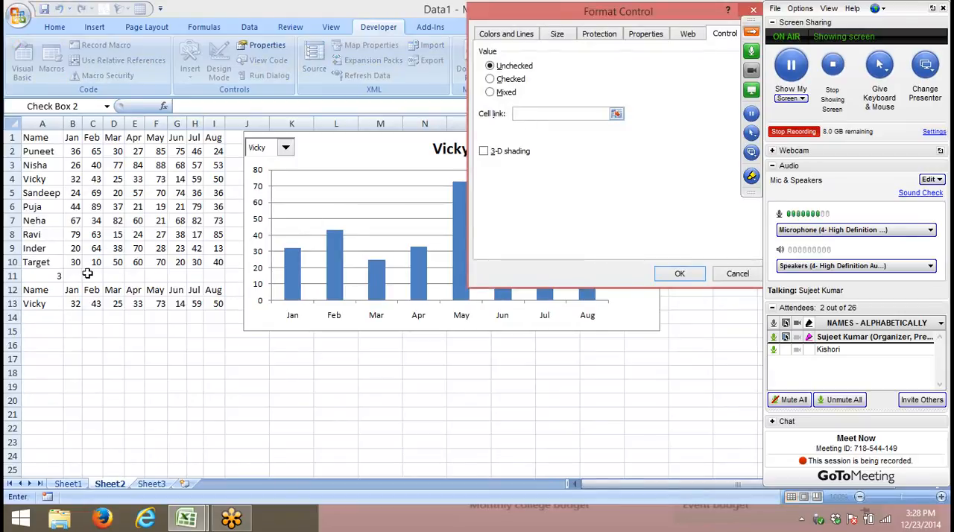
pyautogui.click(33, 332)
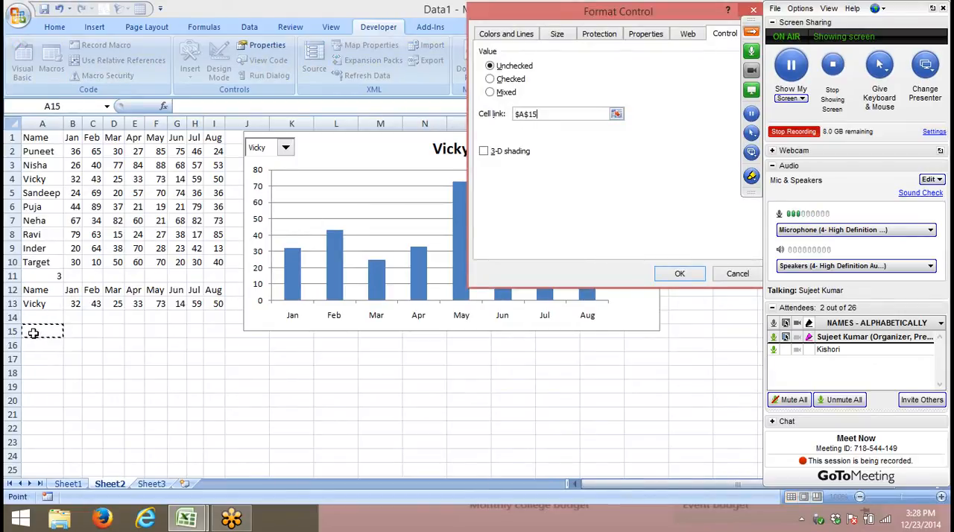
pyautogui.click(703, 275)
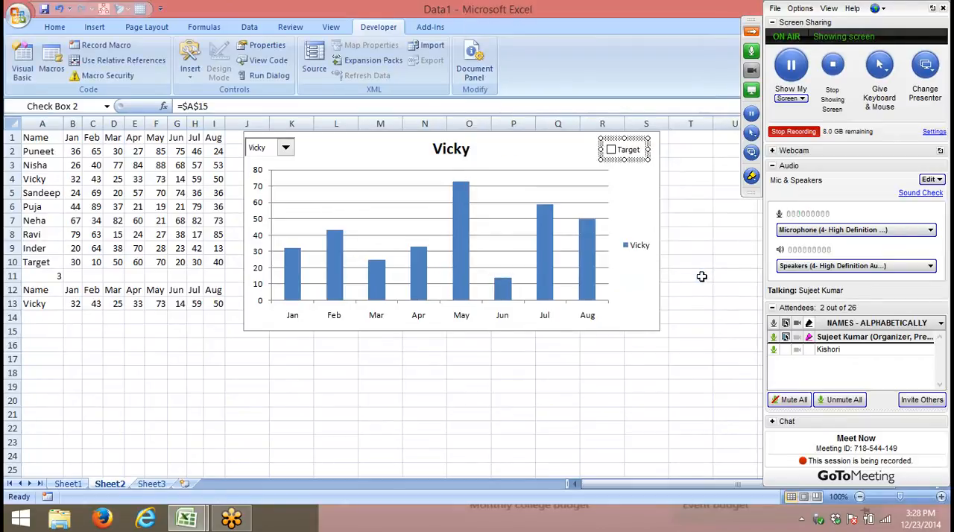
# - Enable 3-D shading for the Target check box and deselect the control
pyautogui.rightClick(628, 158)
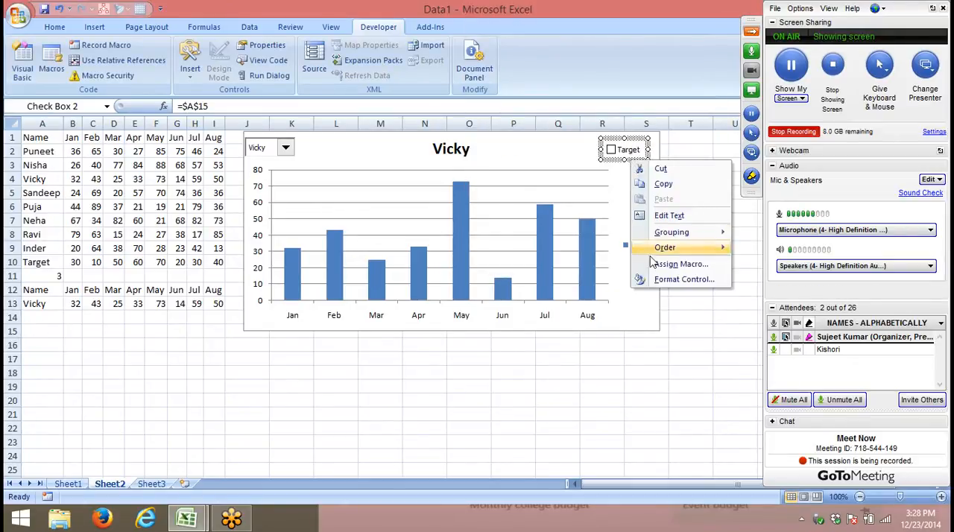
pyautogui.click(682, 280)
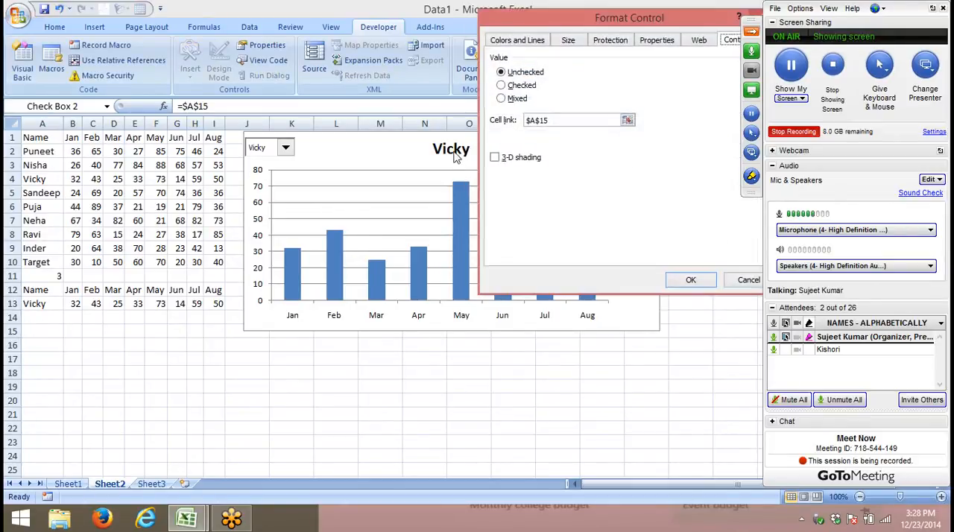
pyautogui.click(520, 161)
pyautogui.click(691, 280)
pyautogui.click(686, 246)
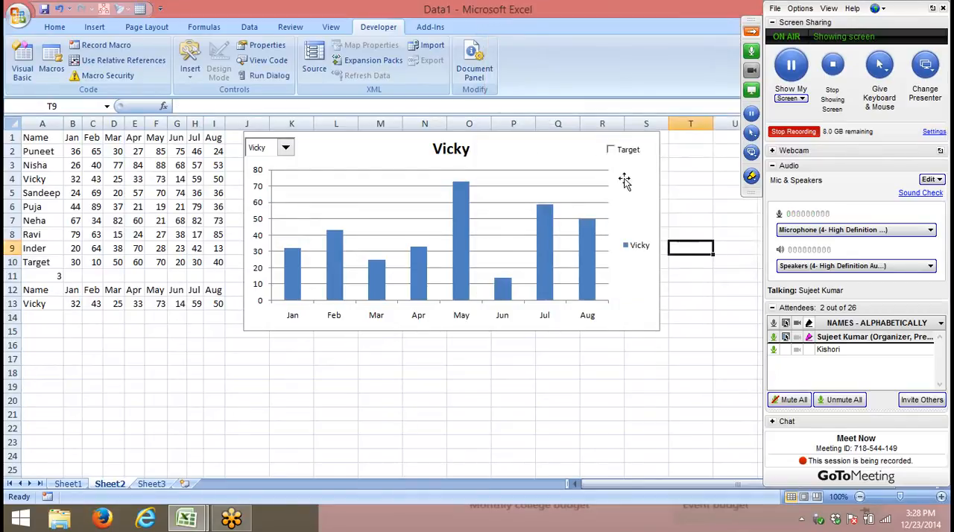
# - Toggle the Target check box several times to test its linked cell A15, leaving it unticked
pyautogui.click(611, 150)
pyautogui.click(611, 150)
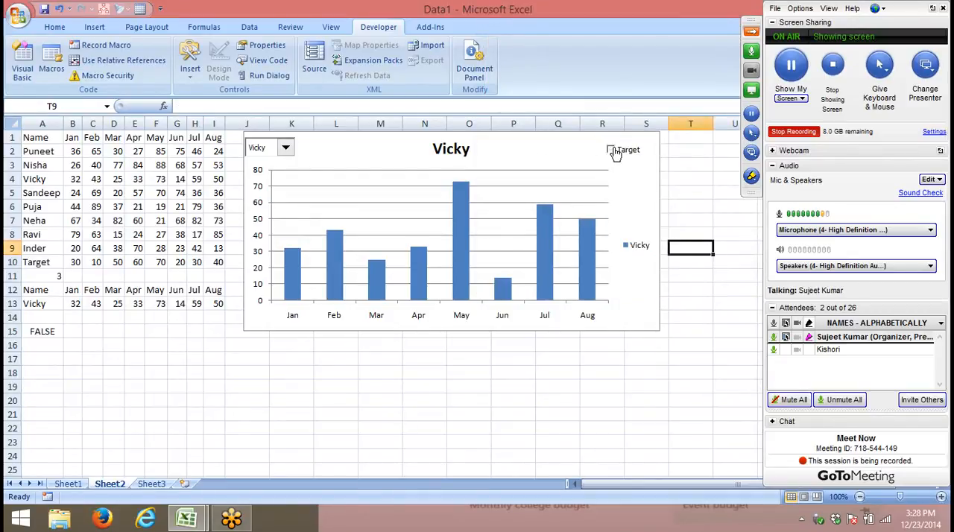
pyautogui.click(612, 151)
pyautogui.click(612, 151)
pyautogui.click(611, 151)
pyautogui.click(611, 150)
pyautogui.click(611, 150)
# - Enter the formula =IF(A15,A10,"") in A14 so the target label depends on the check box
pyautogui.click(45, 317)
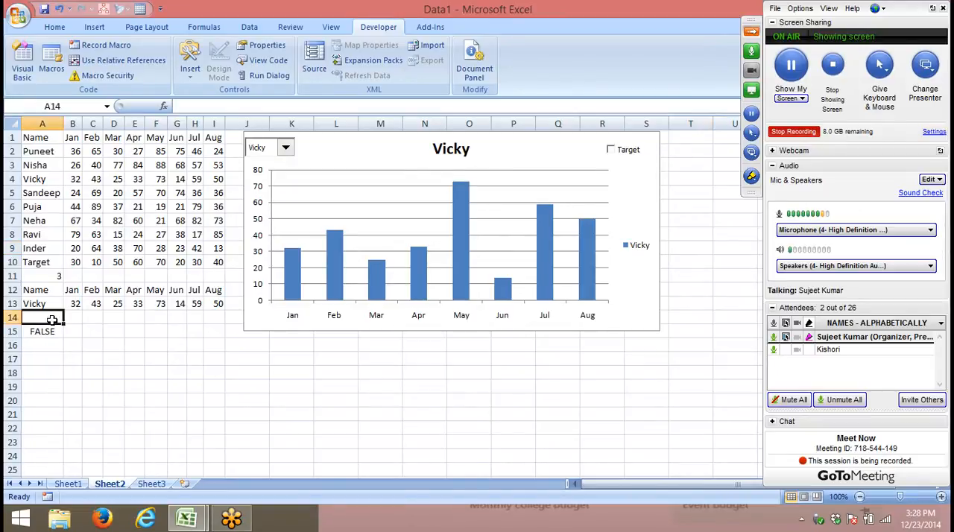
pyautogui.write('=of')
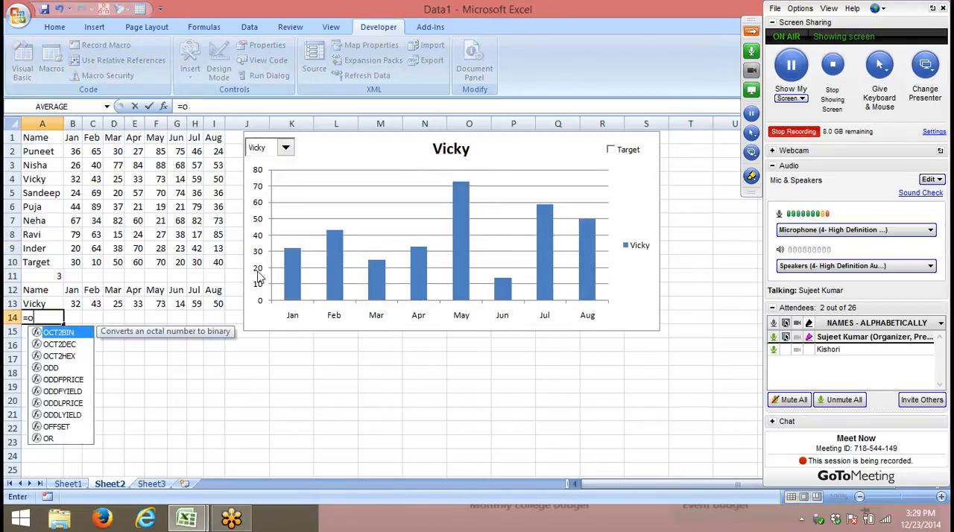
pyautogui.press('BackSpace')
pyautogui.press('BackSpace')
pyautogui.write('IF(A15,')
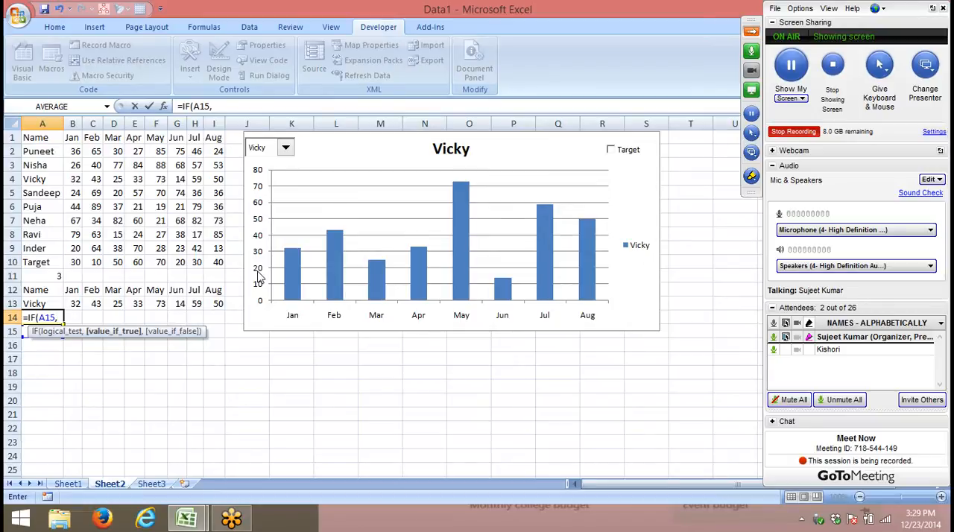
pyautogui.write('of')
pyautogui.press('BackSpace')
pyautogui.press('BackSpace')
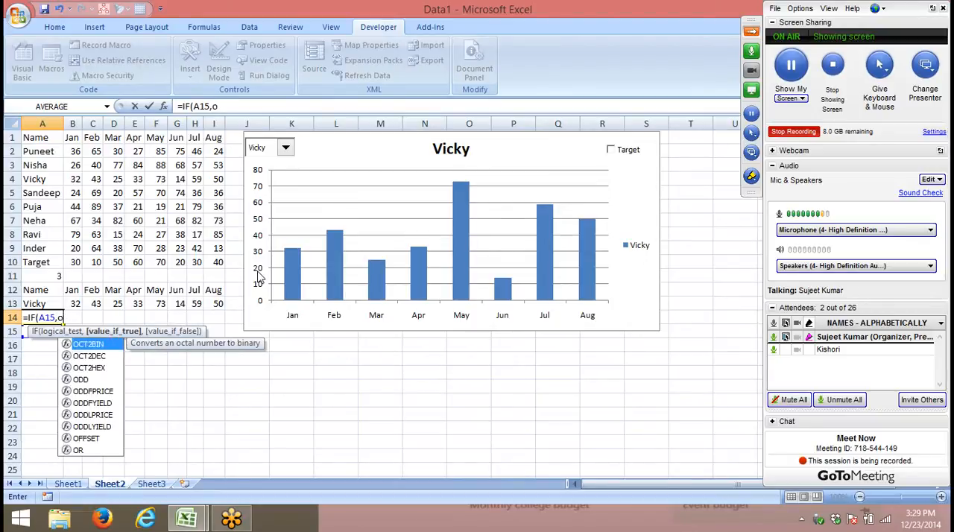
pyautogui.click(52, 262)
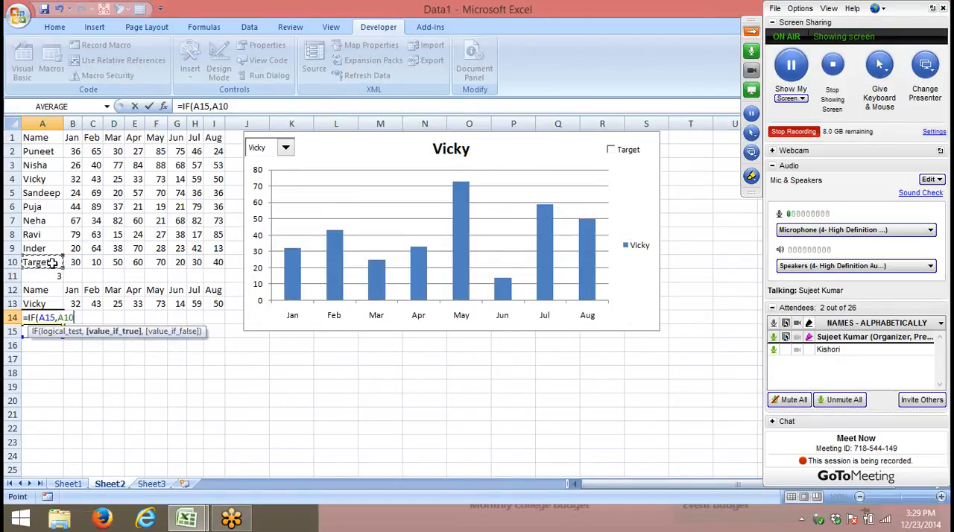
pyautogui.write(',')
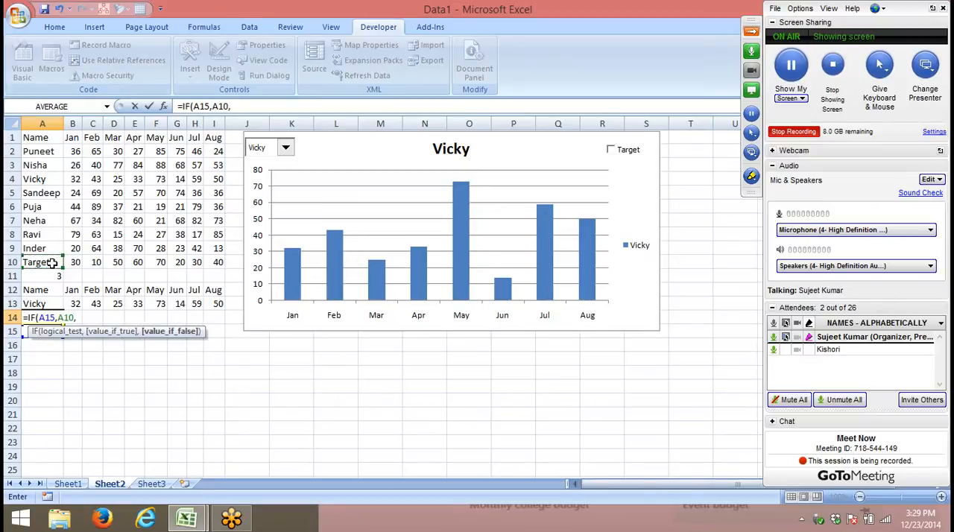
pyautogui.write('"")')
pyautogui.press('Return')
pyautogui.press('Up')
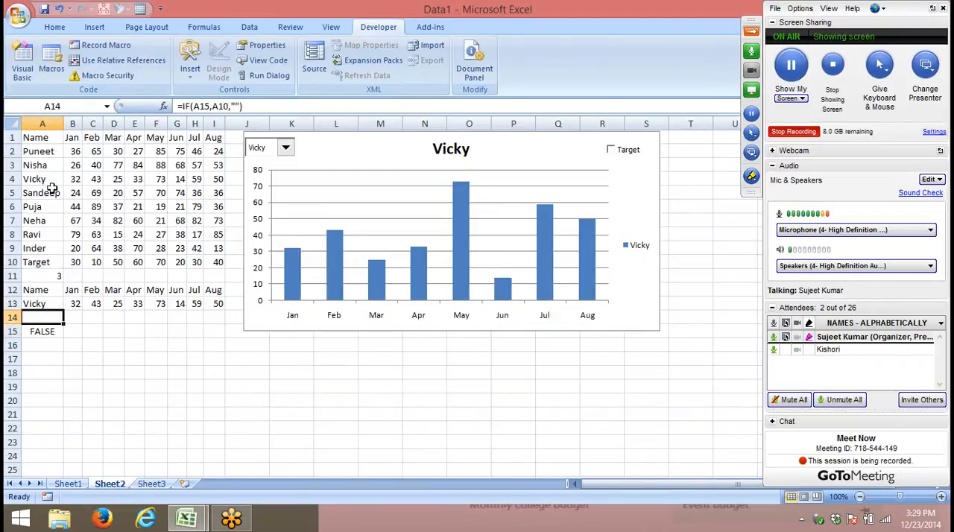
# - Make the A15 reference absolute in A14's formula and fill the formula across through I14
pyautogui.click(215, 106)
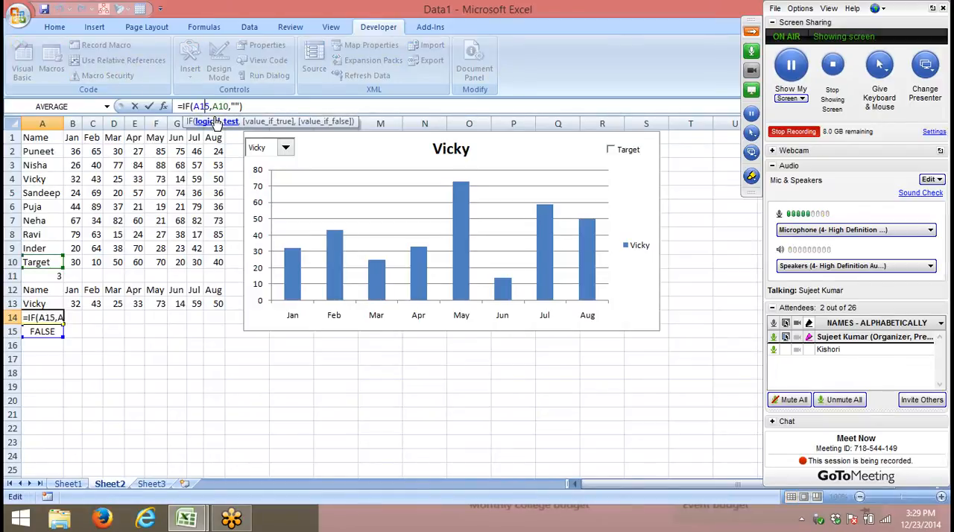
pyautogui.press('F4')
pyautogui.hotkey('ctrl', 'Return')
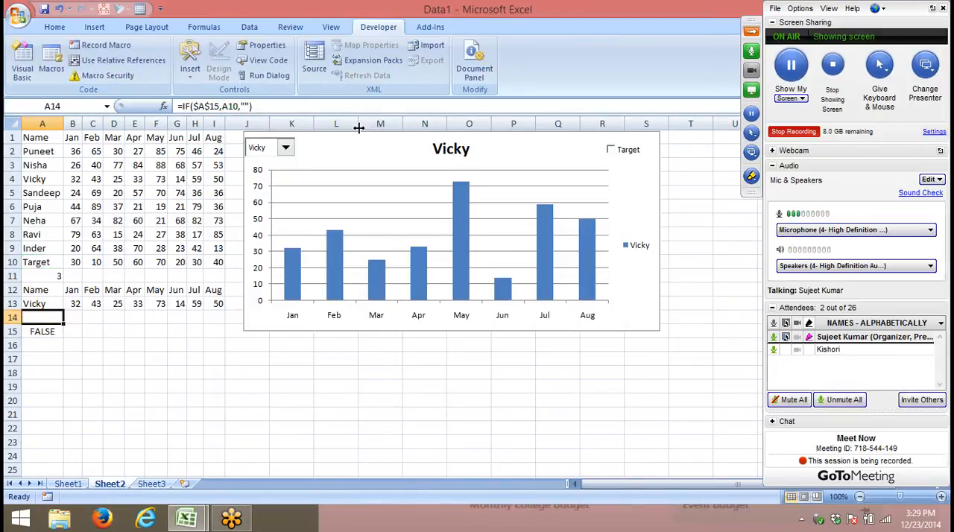
pyautogui.hotkey('shift', 'Right')
pyautogui.hotkey('shift', 'Right')
pyautogui.hotkey('shift', 'Right')
pyautogui.hotkey('shift', 'Right')
pyautogui.hotkey('shift', 'Right')
pyautogui.hotkey('shift', 'Right')
pyautogui.hotkey('shift', 'Right')
pyautogui.hotkey('shift', 'Right')
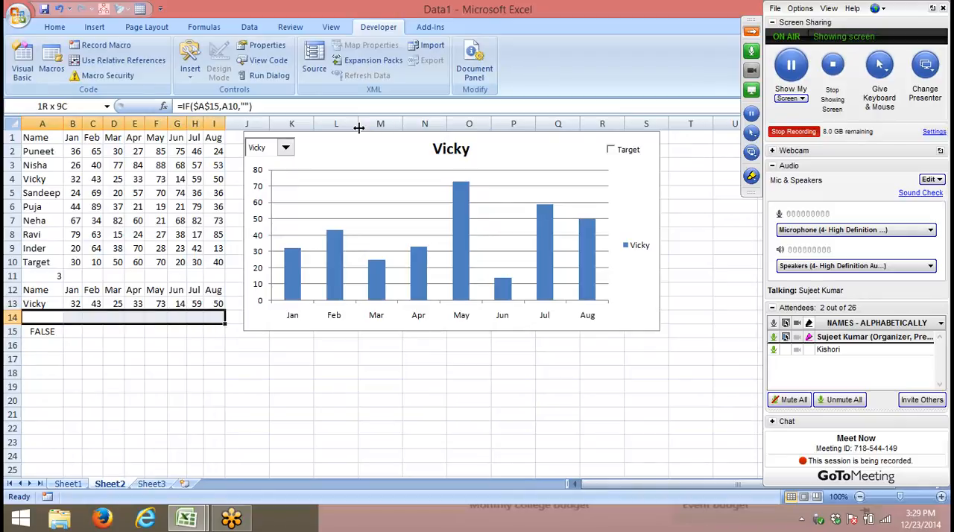
pyautogui.hotkey('ctrl', 'r')
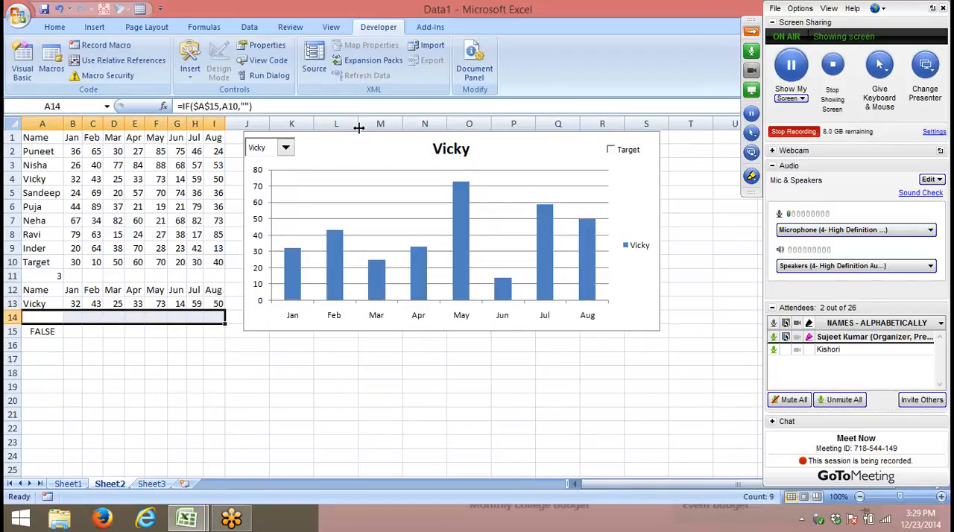
# - Tick the Target check box and extend the chart's data range to include the target values in row 14
pyautogui.click(613, 151)
pyautogui.click(72, 331)
pyautogui.click(73, 316)
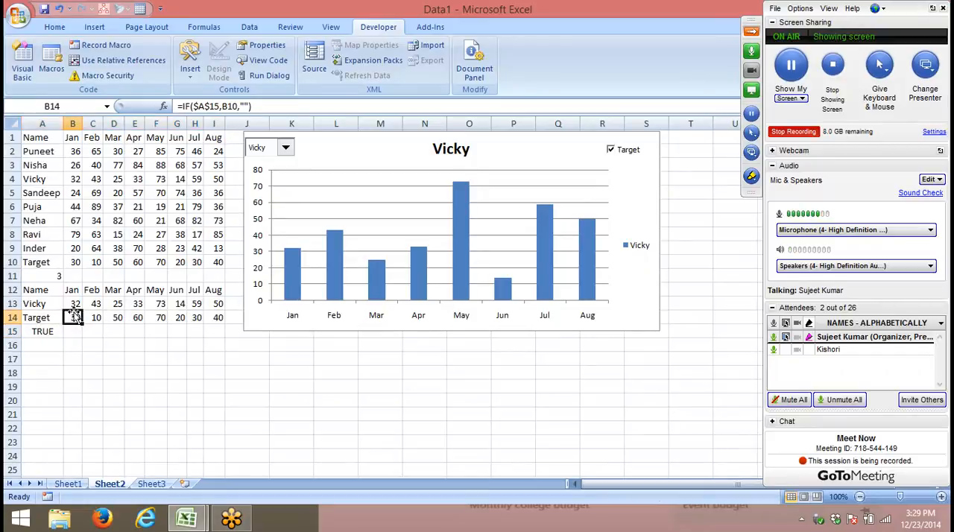
pyautogui.click(649, 326)
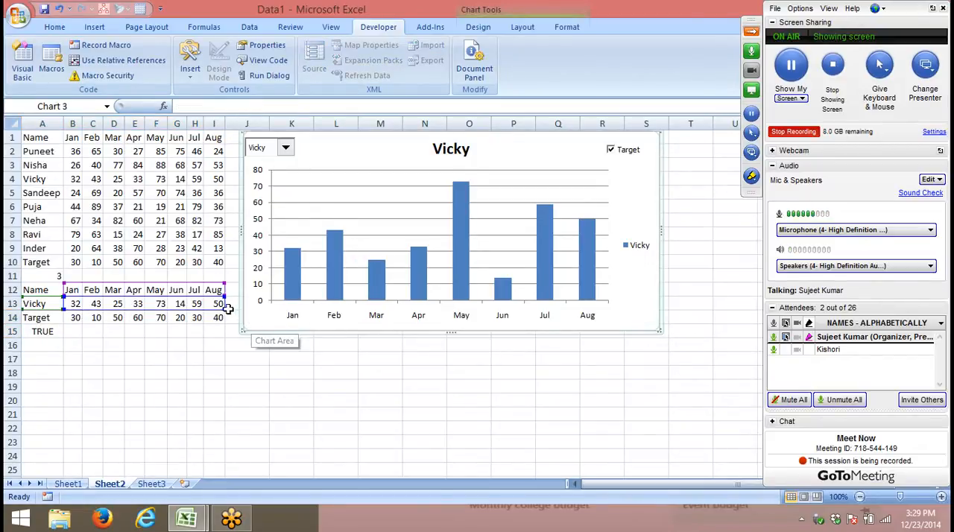
pyautogui.moveTo(224, 308); pyautogui.dragTo(224, 323)
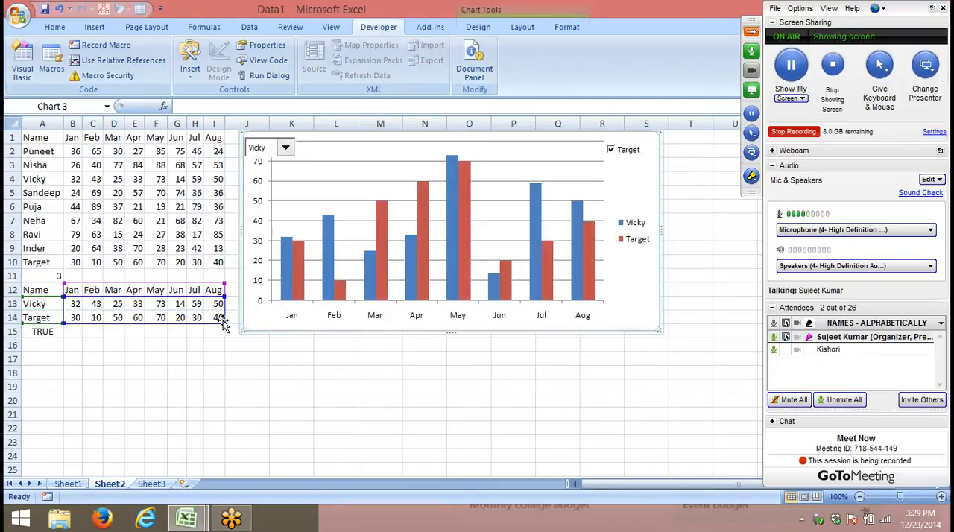
# - Toggle the Target check box to test showing and hiding the target columns, leaving it ticked
pyautogui.click(612, 150)
pyautogui.click(611, 150)
pyautogui.click(611, 150)
pyautogui.click(612, 150)
pyautogui.click(612, 150)
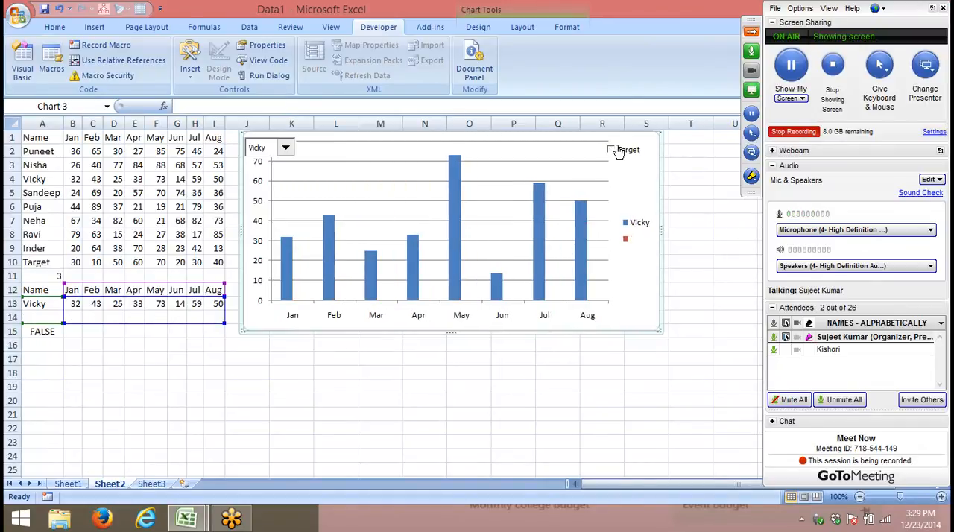
pyautogui.click(612, 150)
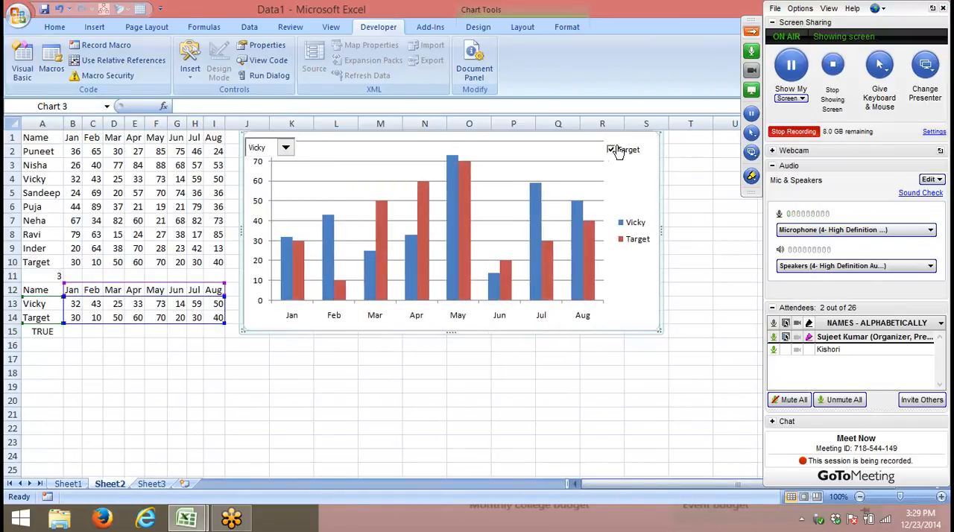
# - Change the Target series' chart type to a plain Line and dismiss the recording's audio quality notice
pyautogui.click(465, 200)
pyautogui.rightClick(465, 200)
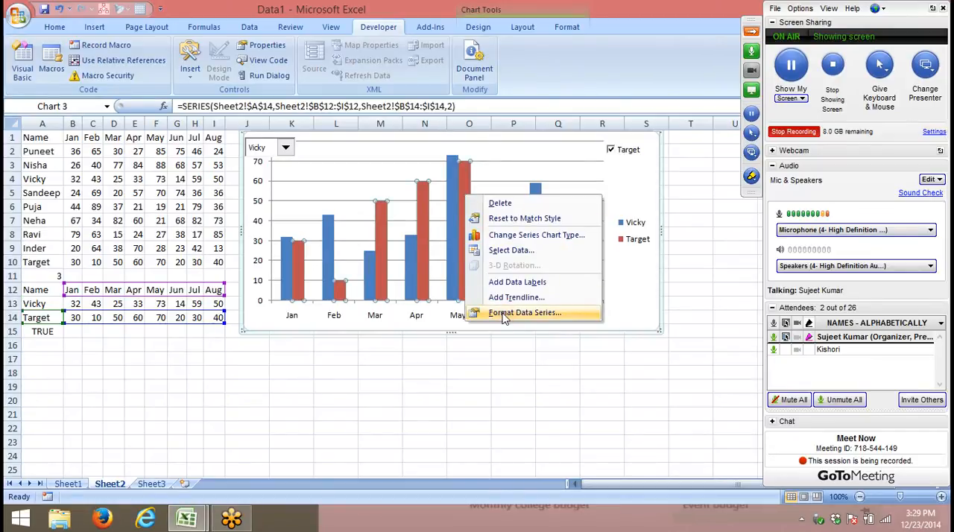
pyautogui.click(509, 236)
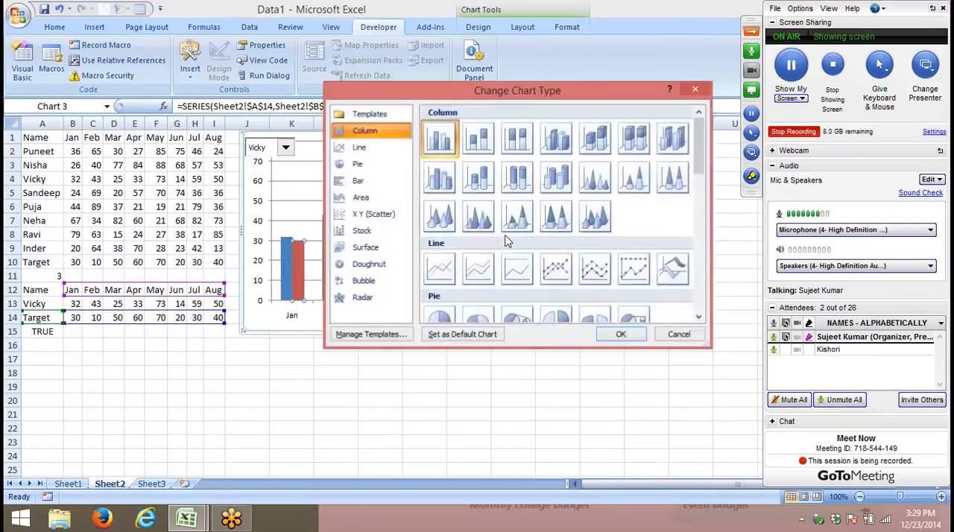
pyautogui.click(439, 267)
pyautogui.click(621, 334)
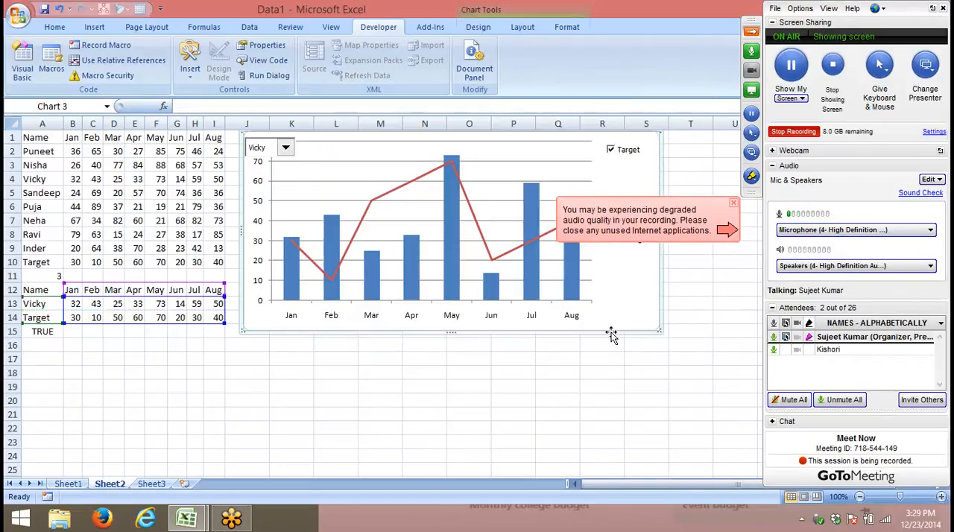
pyautogui.click(733, 202)
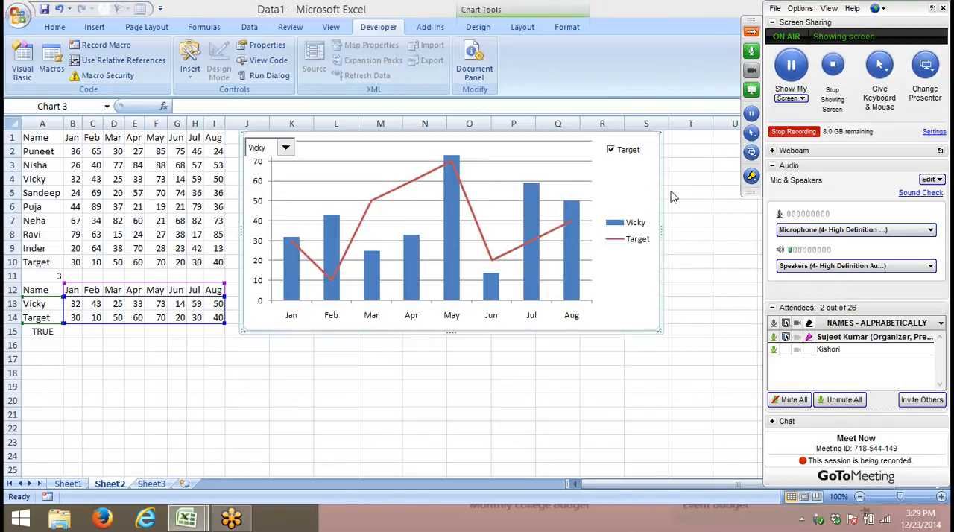
# - Toggle the Target check box repeatedly to test showing and hiding the target line, leaving it unticked
pyautogui.click(610, 152)
pyautogui.click(609, 152)
pyautogui.click(611, 152)
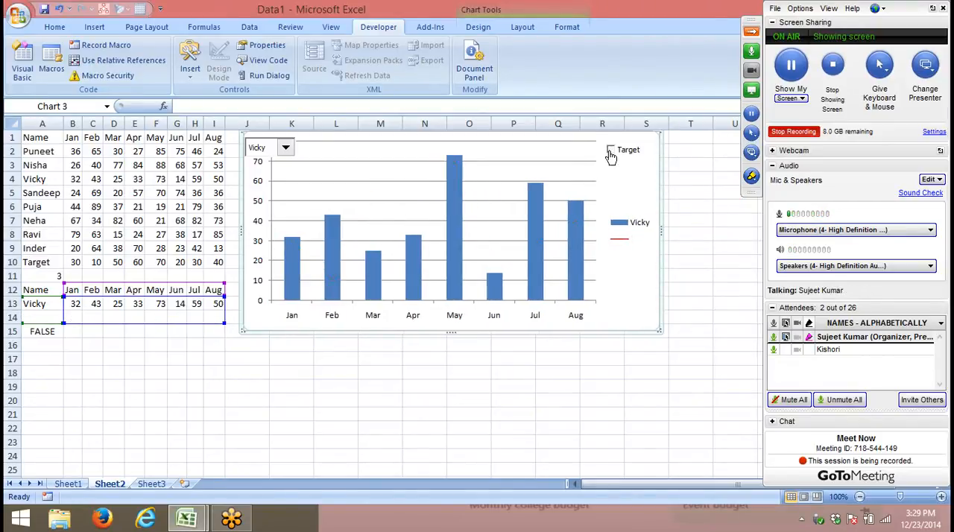
pyautogui.click(610, 152)
pyautogui.click(611, 152)
pyautogui.click(610, 152)
pyautogui.click(611, 152)
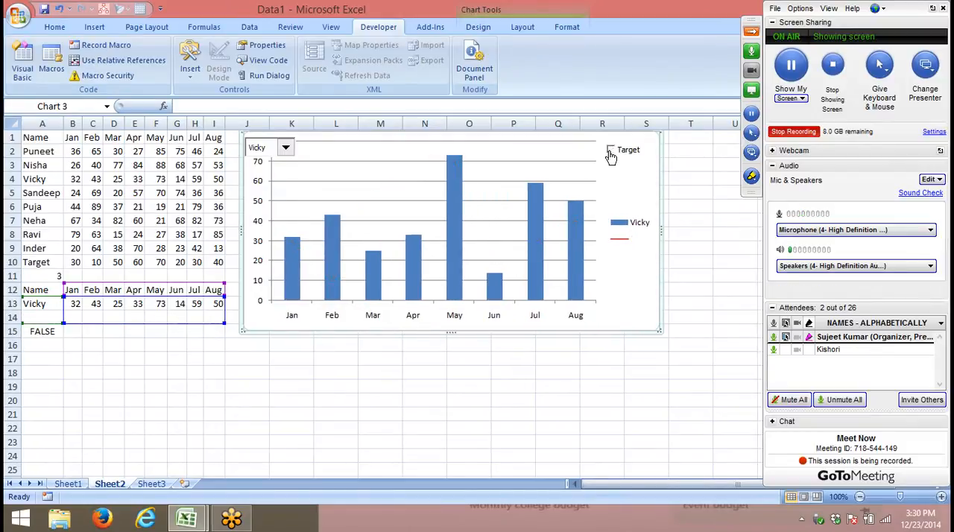
pyautogui.click(611, 152)
pyautogui.click(610, 152)
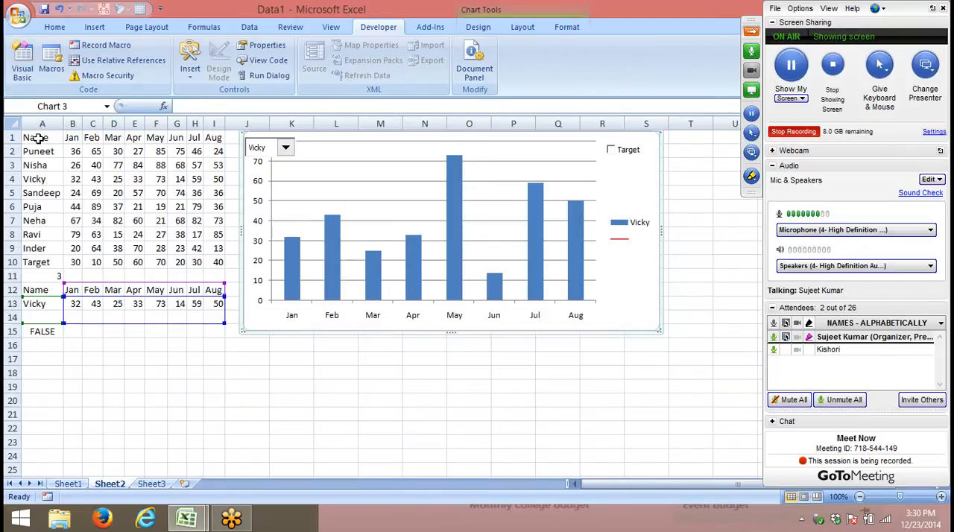
# - Copy the month headers and first person's row, A1:I2, from Sheet2 into Sheet3 starting at A1
pyautogui.moveTo(34, 139); pyautogui.dragTo(179, 148)
pyautogui.moveTo(212, 145); pyautogui.dragTo(214, 146)
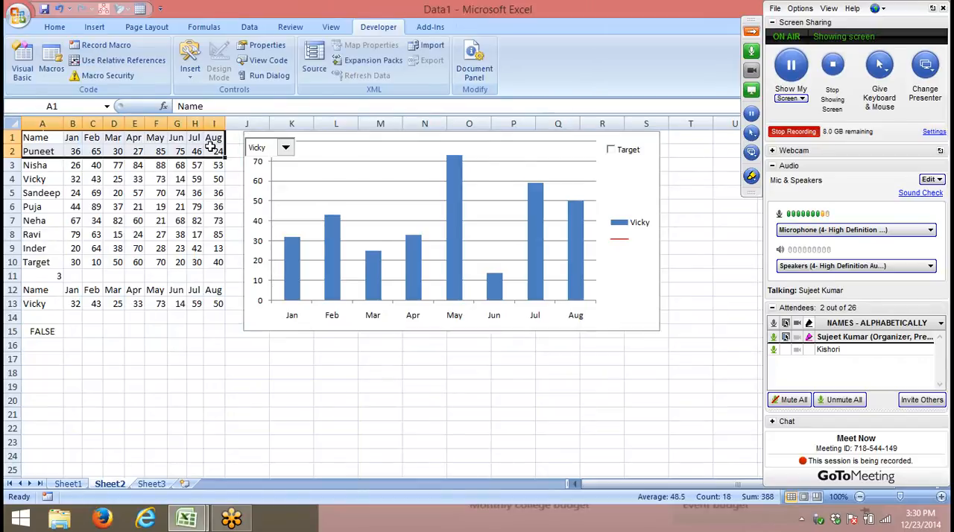
pyautogui.hotkey('ctrl', 'c')
pyautogui.click(151, 483)
pyautogui.hotkey('ctrl', 'v')
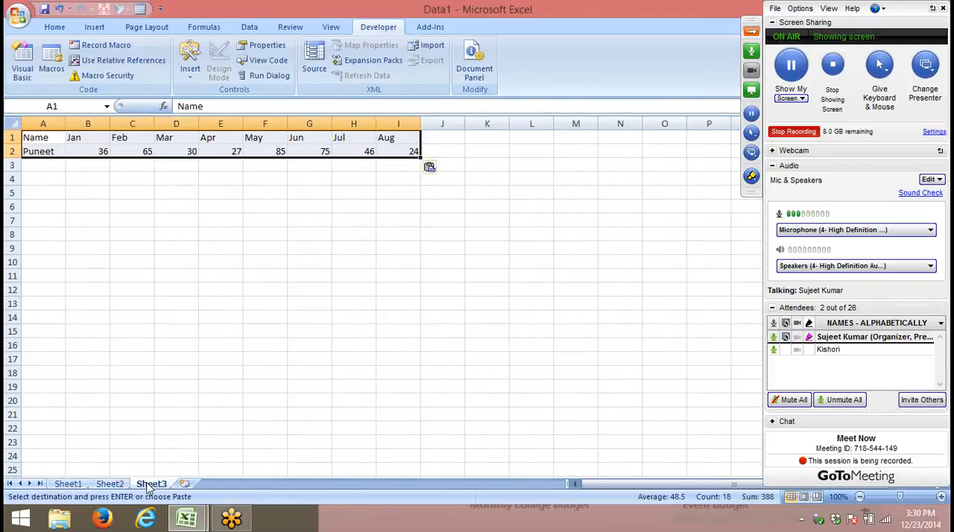
pyautogui.click(78, 151)
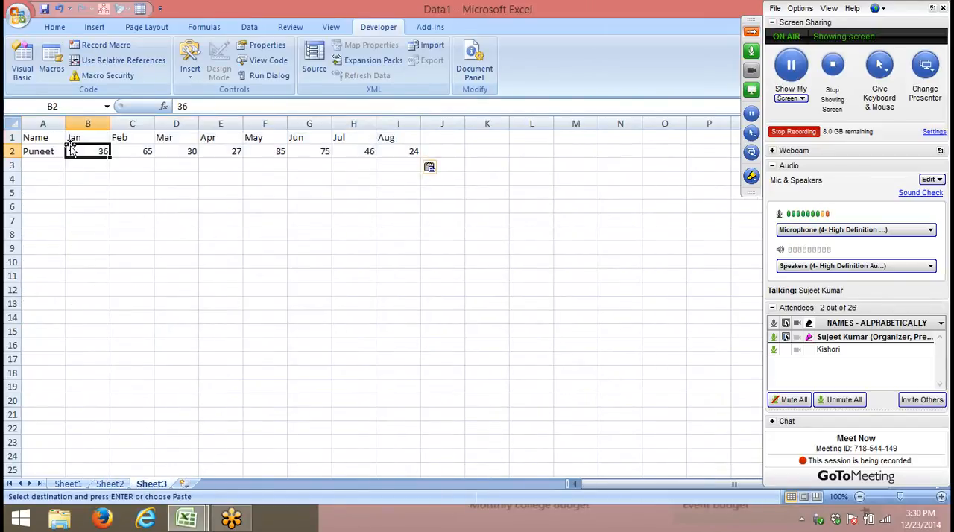
# - Add a Target row label in A3 and enter 20% for Jan in B3
pyautogui.click(52, 166)
pyautogui.write('T')
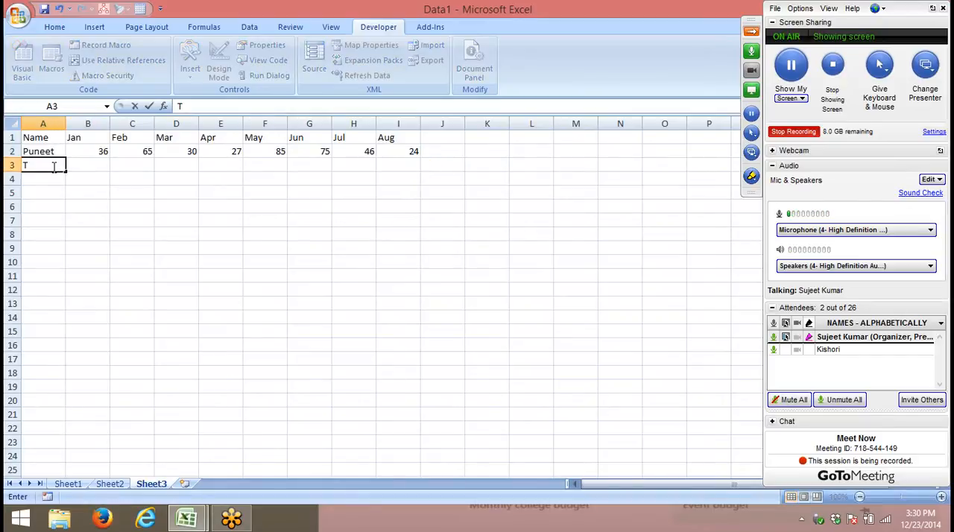
pyautogui.write('arget')
pyautogui.press('Tab')
pyautogui.write('2')
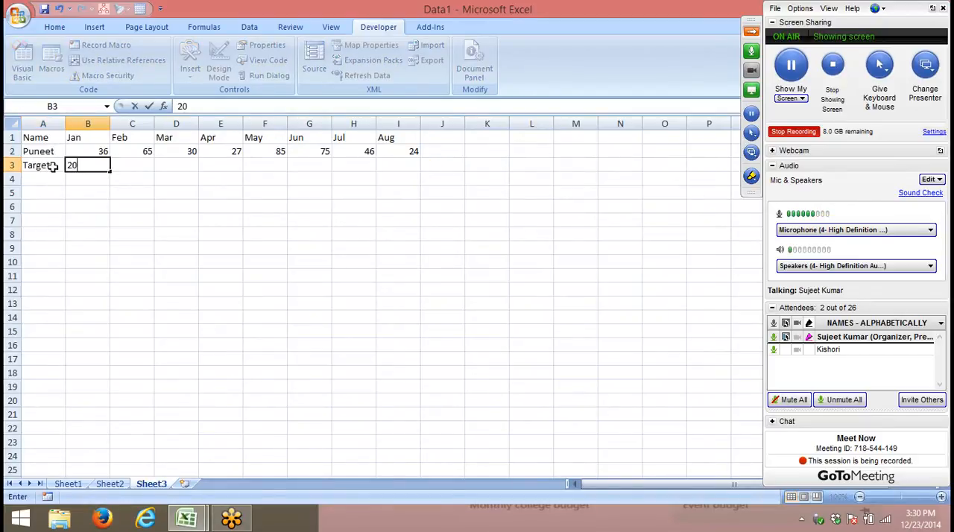
pyautogui.write('0%')
pyautogui.press('Return')
# - Fill the Jan target of 20% across B3:I3 through Aug
pyautogui.press('Up')
pyautogui.hotkey('shift', 'Right')
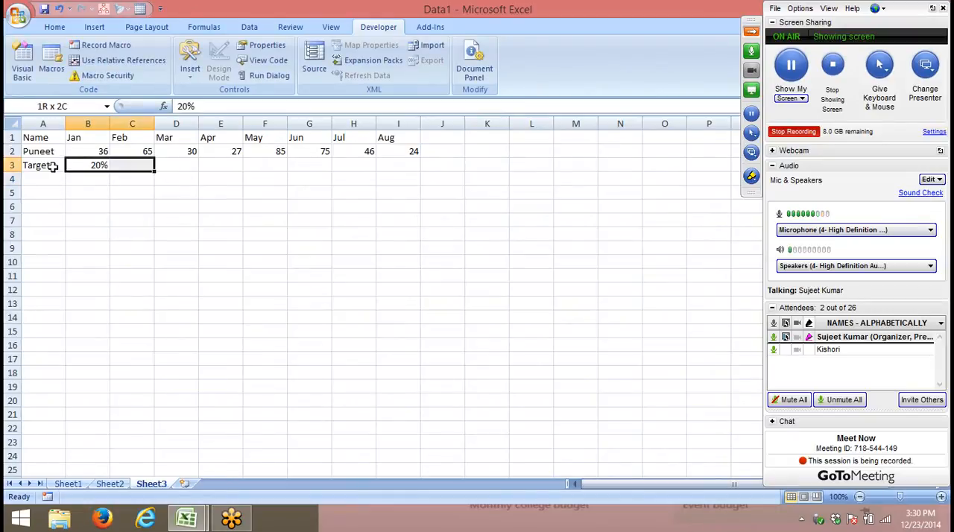
pyautogui.hotkey('shift', 'Right')
pyautogui.hotkey('shift', 'Right')
pyautogui.hotkey('shift', 'Right')
pyautogui.hotkey('shift', 'Right')
pyautogui.hotkey('shift', 'Right')
pyautogui.hotkey('shift', 'Right')
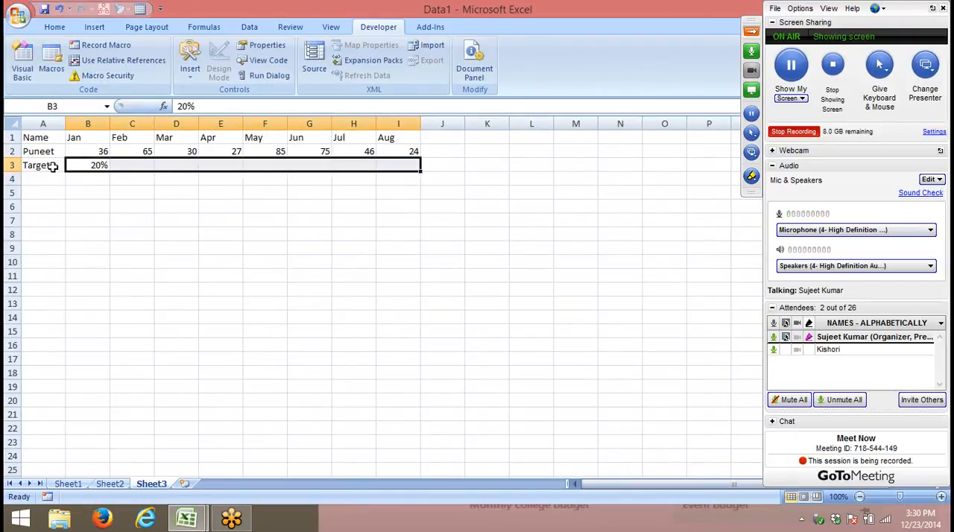
pyautogui.hotkey('ctrl', 'r')
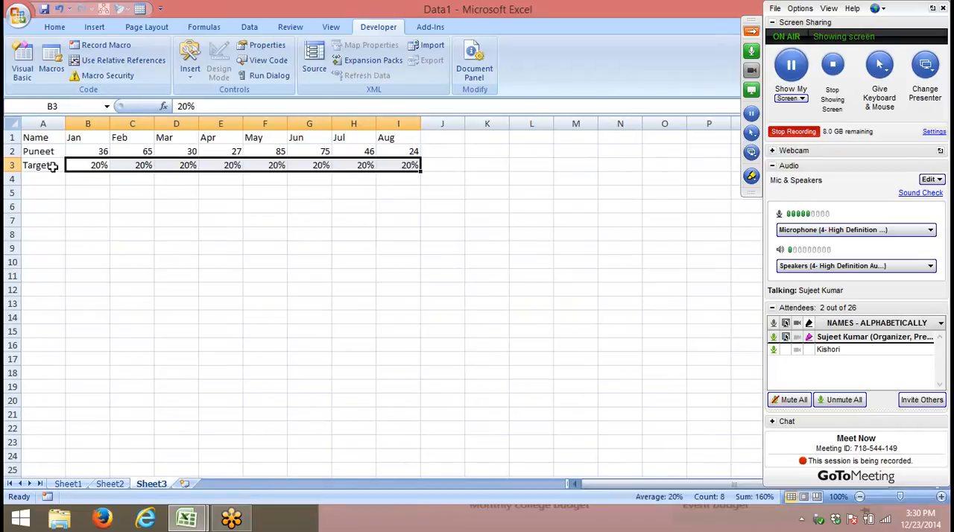
# - Insert a 2-D clustered column chart from A1:I3 and enlarge it
pyautogui.moveTo(39, 138); pyautogui.dragTo(400, 158)
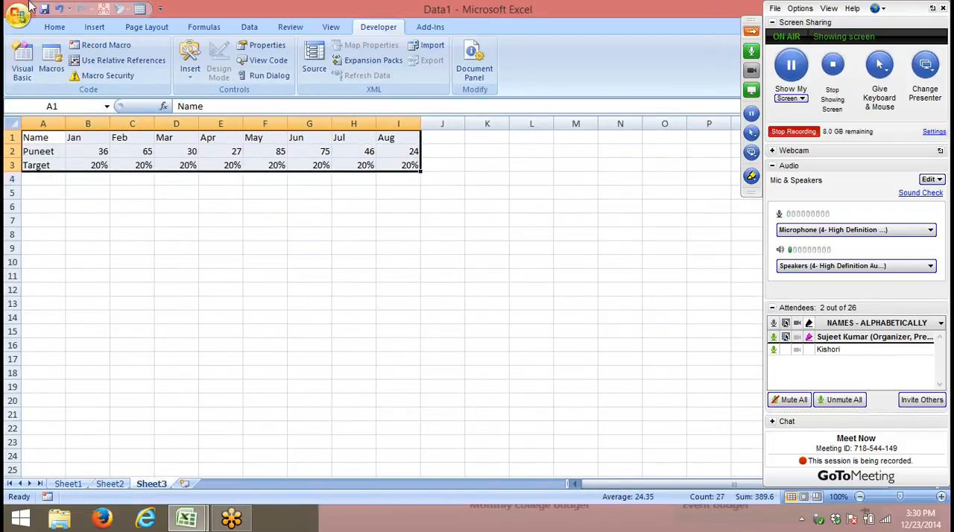
pyautogui.click(92, 27)
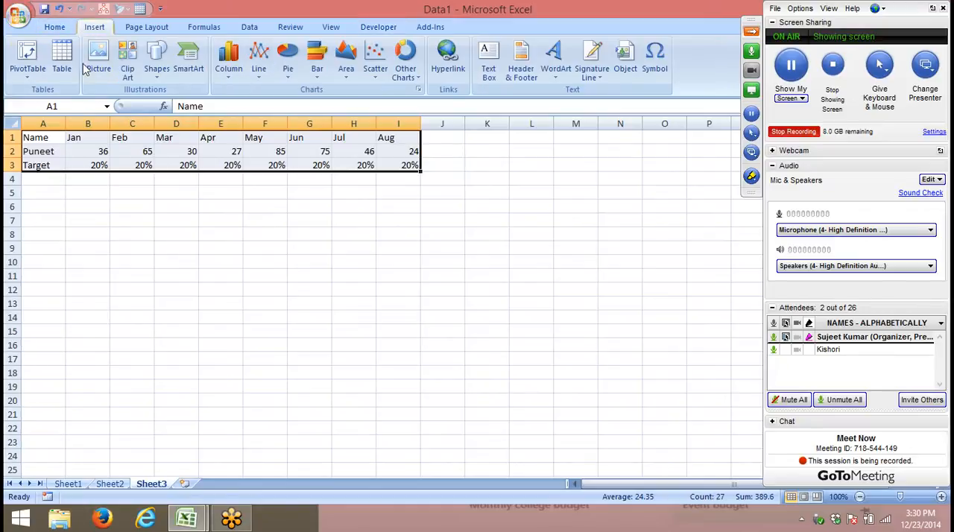
pyautogui.click(227, 66)
pyautogui.click(236, 117)
pyautogui.click(556, 229)
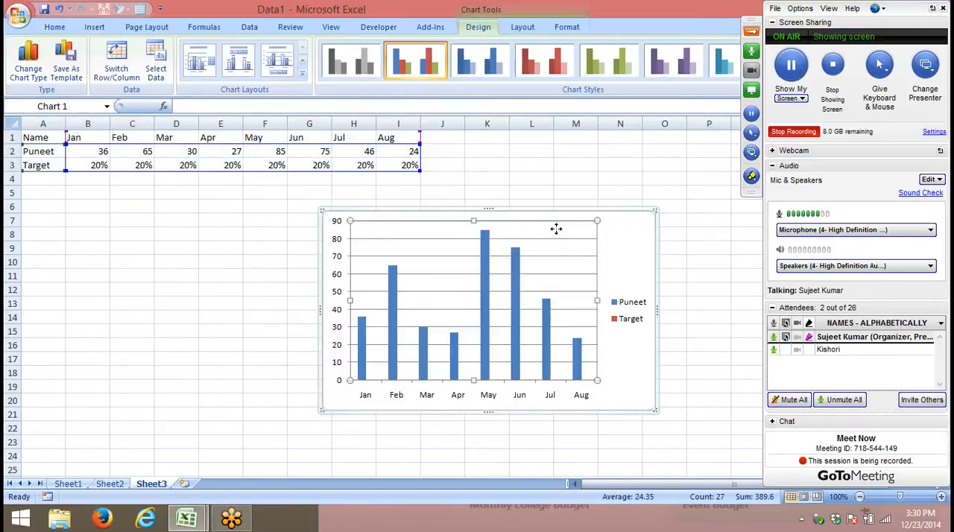
pyautogui.click(620, 220)
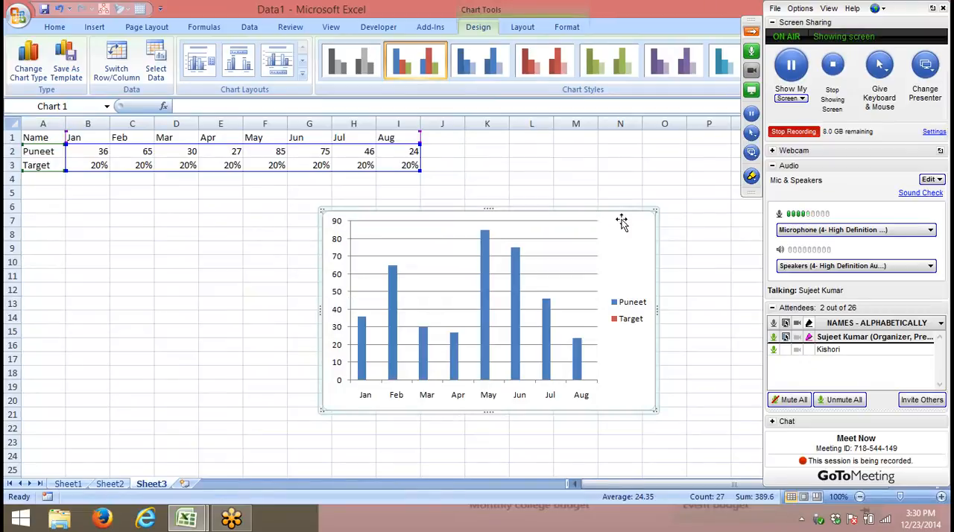
pyautogui.moveTo(651, 406); pyautogui.dragTo(726, 431)
# - Switch the Jan target in B3 to General number format and back to Percentage
pyautogui.click(86, 163)
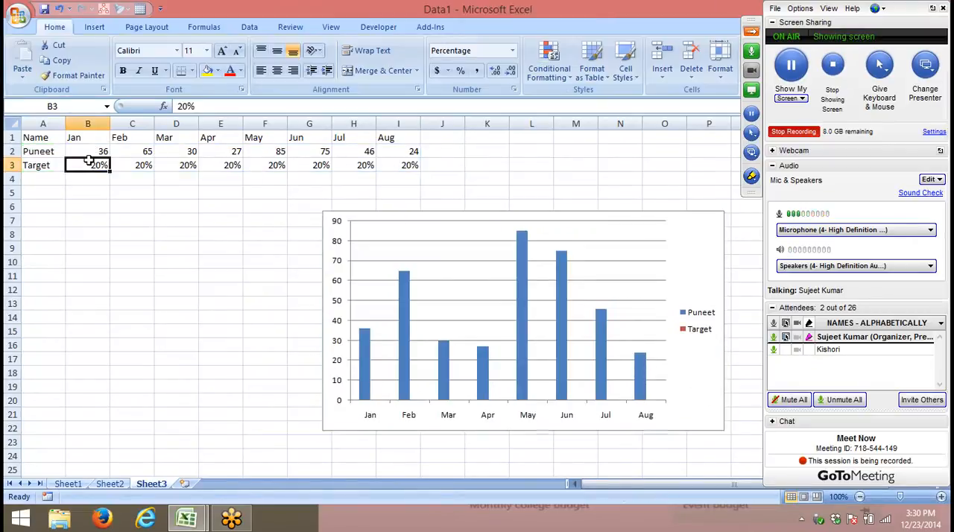
pyautogui.hotkey('ctrl', 'shift', '~')
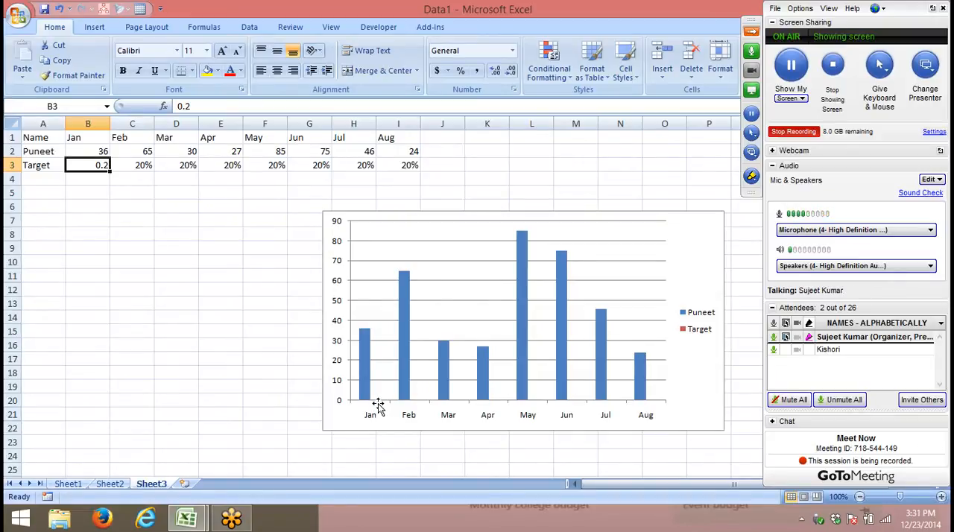
pyautogui.hotkey('ctrl', 'shift', '5')
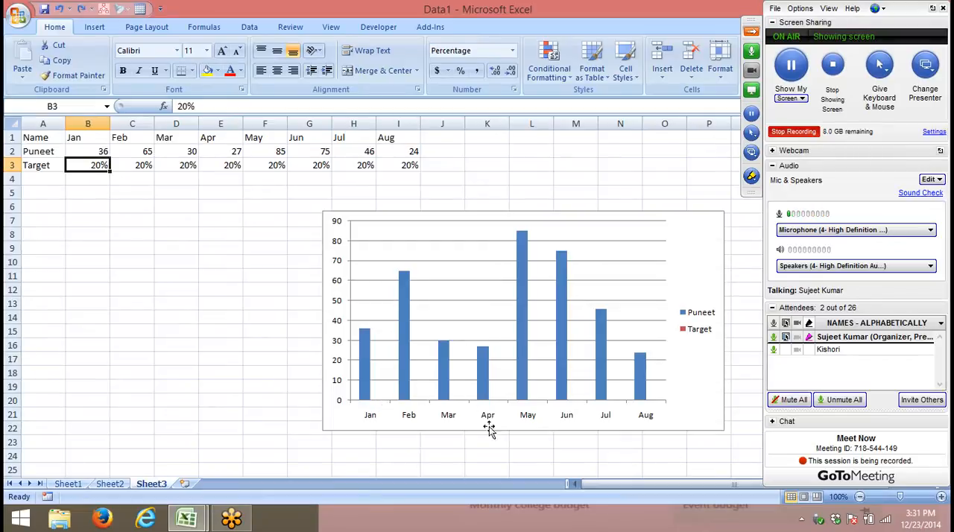
# - Move the chart to just below the data table and plot the Target series on the secondary axis
pyautogui.moveTo(693, 215); pyautogui.dragTo(570, 194)
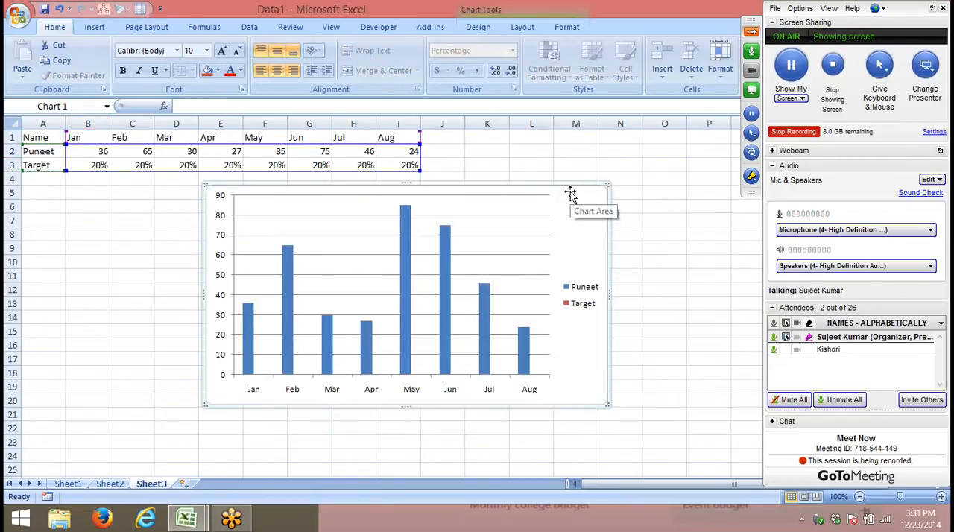
pyautogui.click(499, 7)
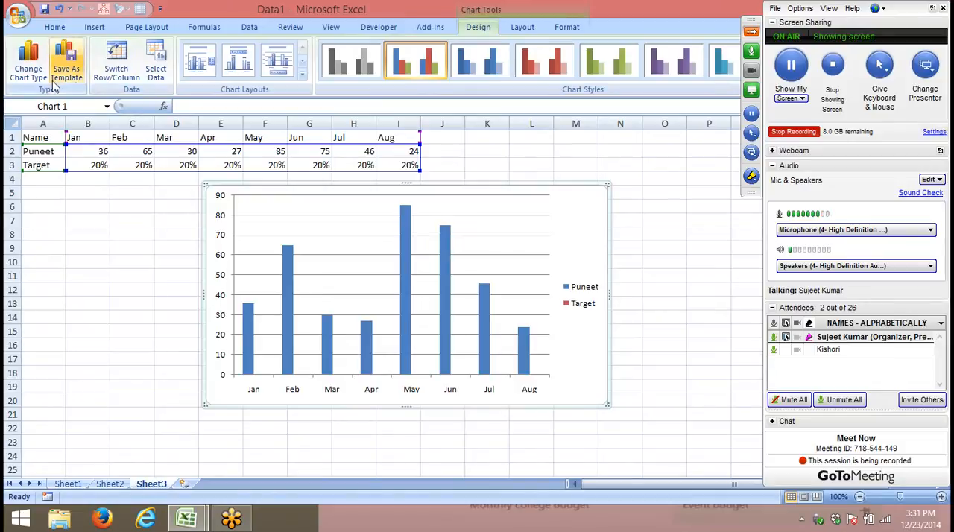
pyautogui.click(563, 27)
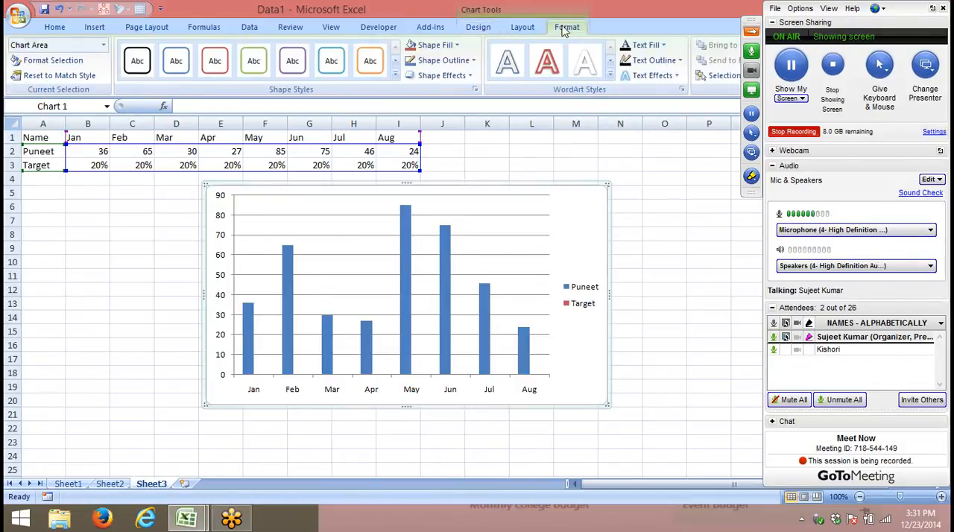
pyautogui.click(103, 46)
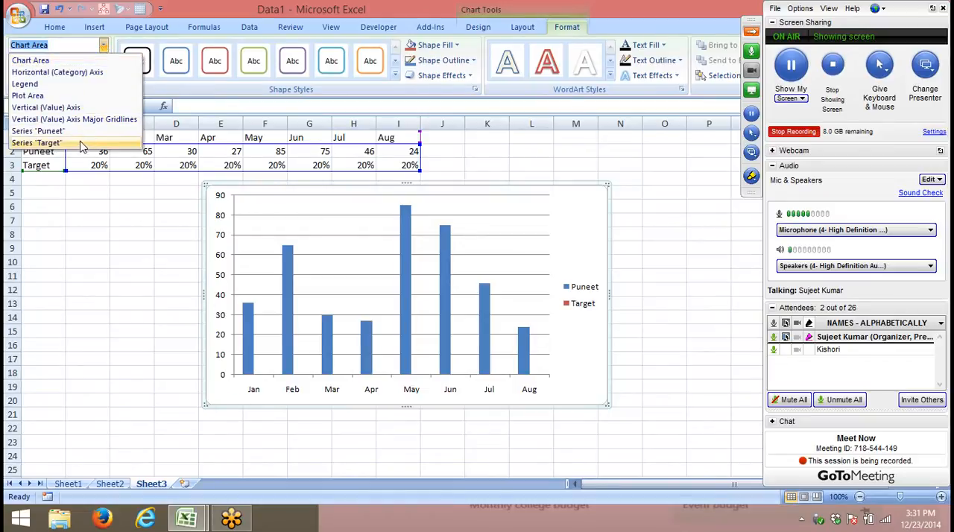
pyautogui.click(38, 143)
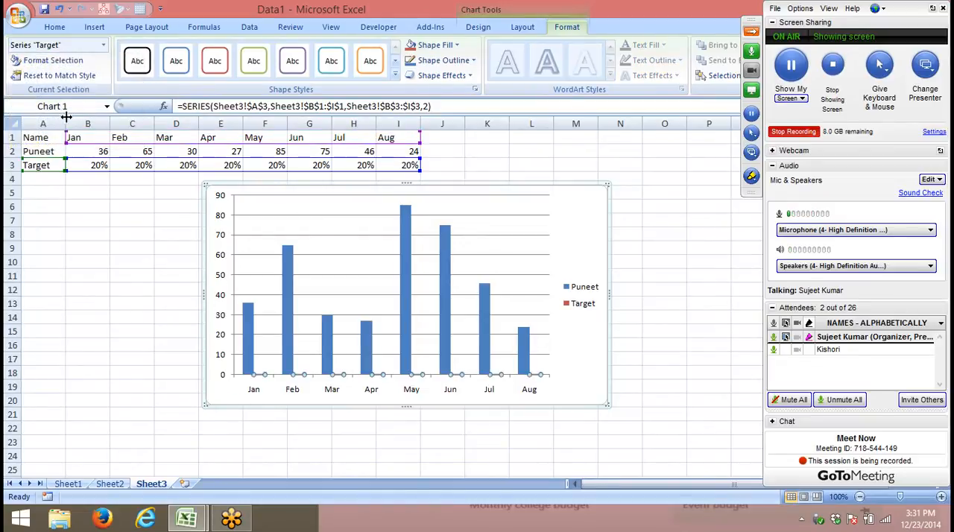
pyautogui.click(62, 63)
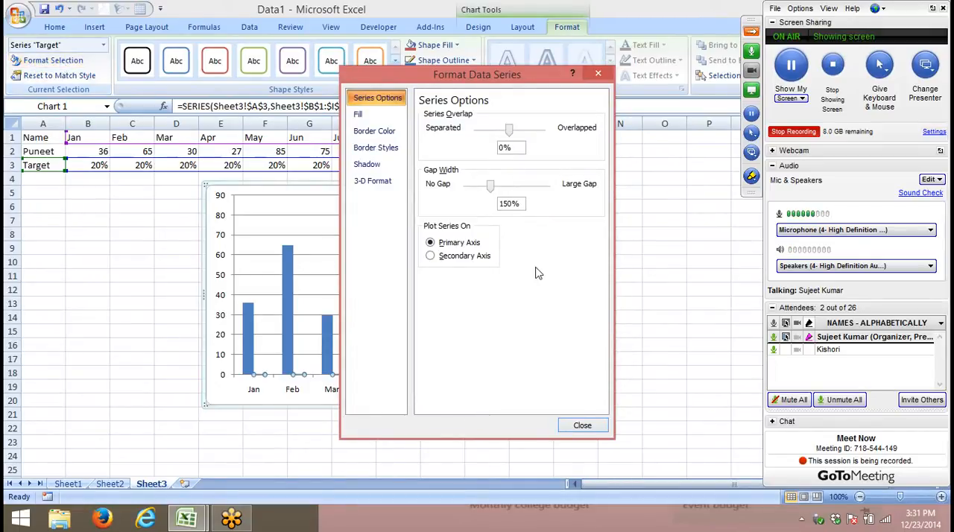
pyautogui.click(462, 257)
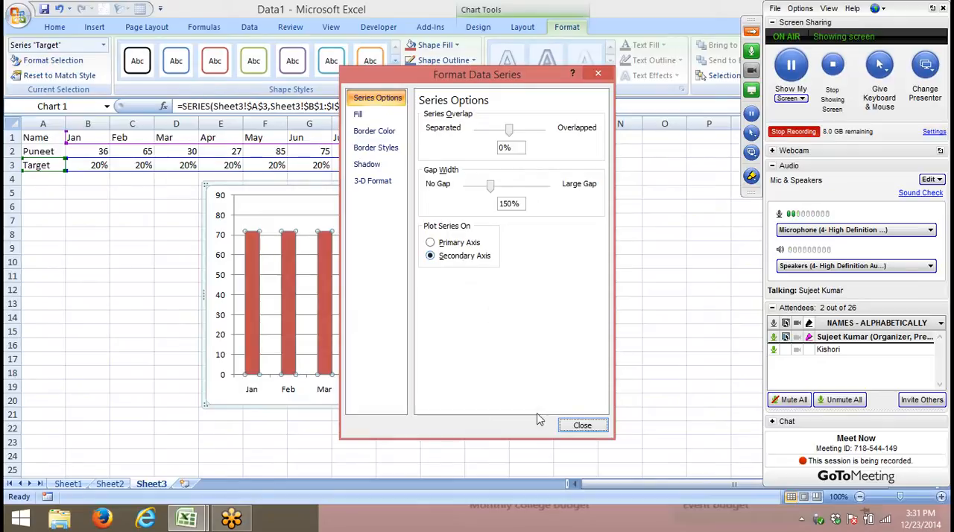
pyautogui.click(598, 429)
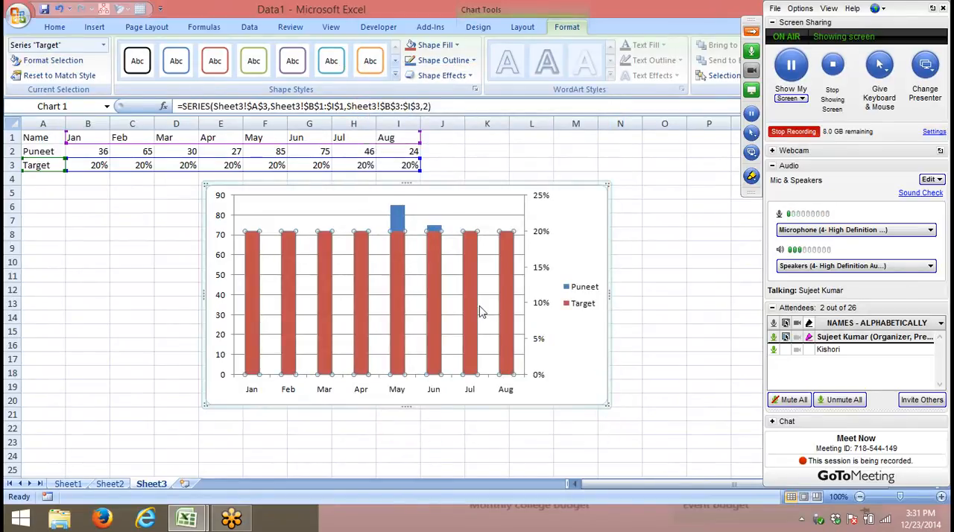
pyautogui.click(655, 215)
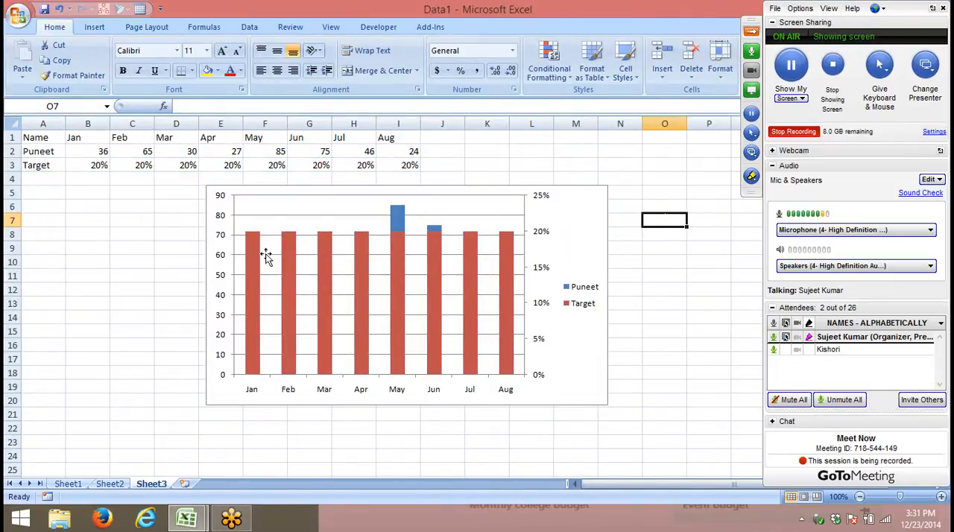
# - Format the secondary vertical axis with fixed minimum 0.0, maximum 100 and major unit 10
pyautogui.click(526, 230)
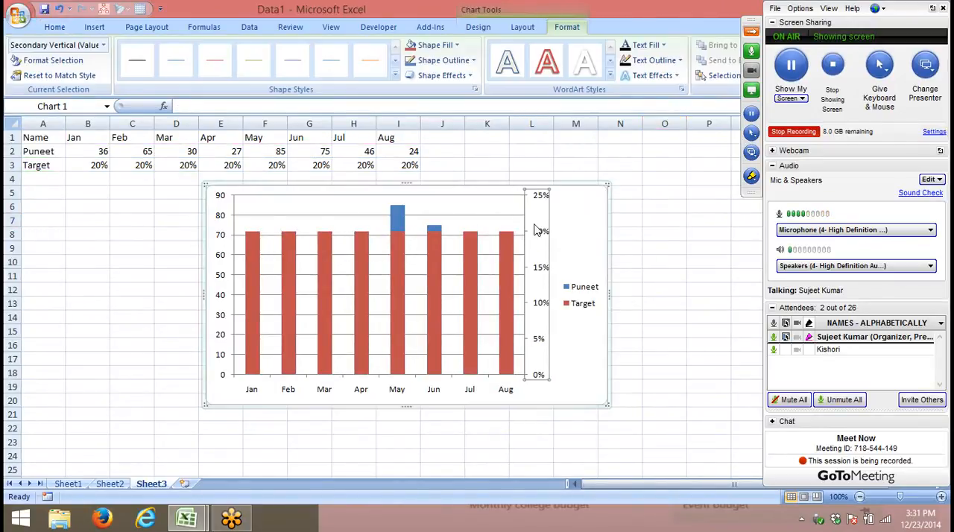
pyautogui.rightClick(541, 234)
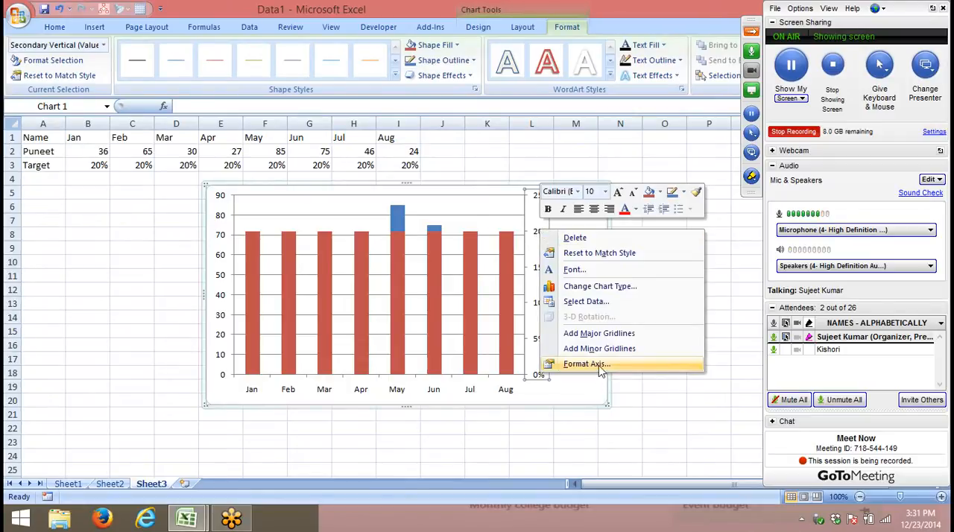
pyautogui.click(593, 364)
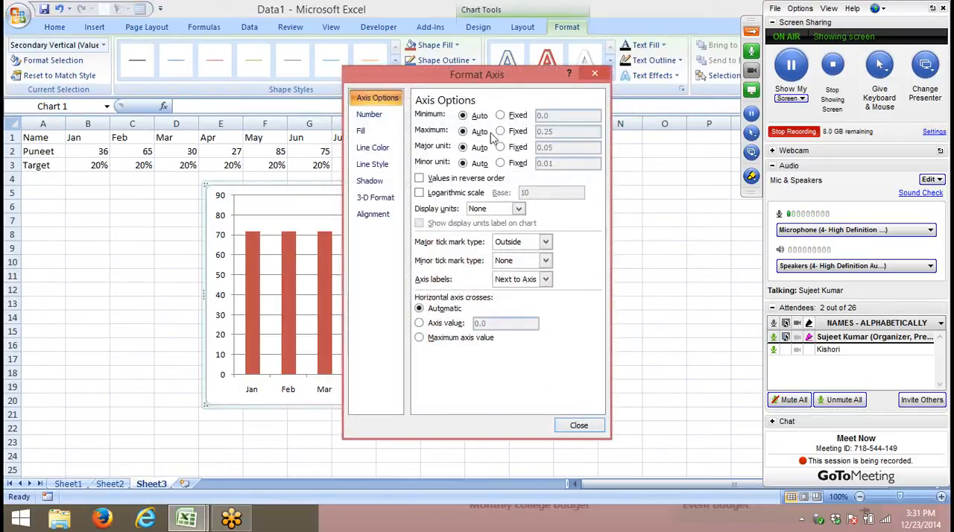
pyautogui.click(501, 116)
pyautogui.click(500, 132)
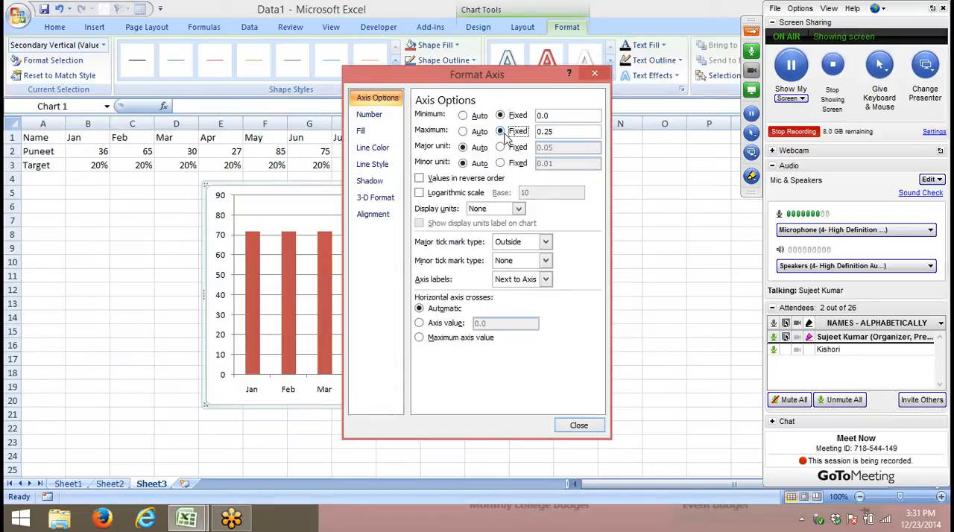
pyautogui.click(503, 130)
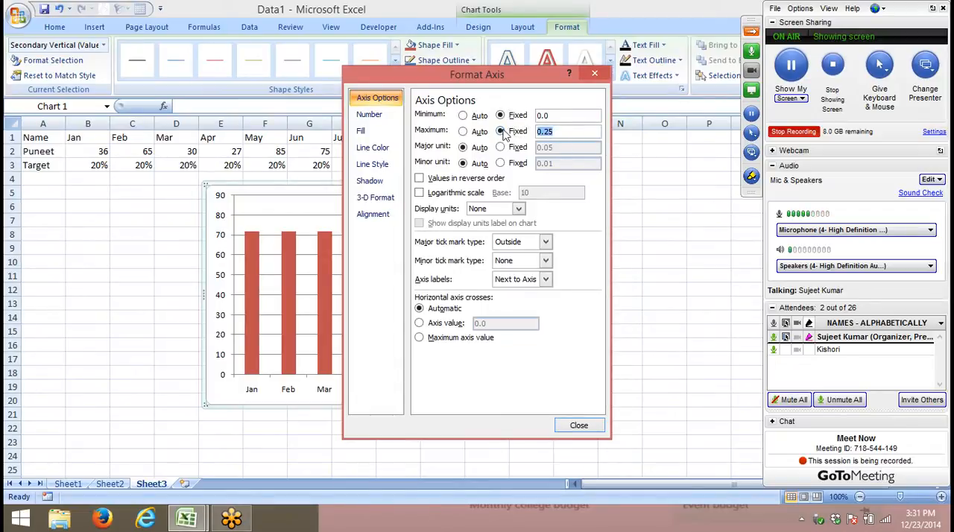
pyautogui.write('100')
pyautogui.click(501, 147)
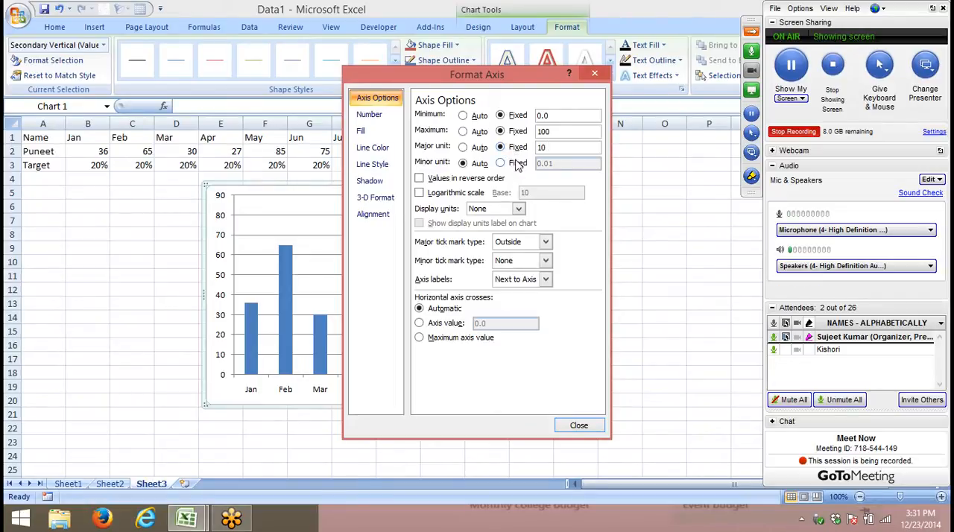
pyautogui.click(594, 426)
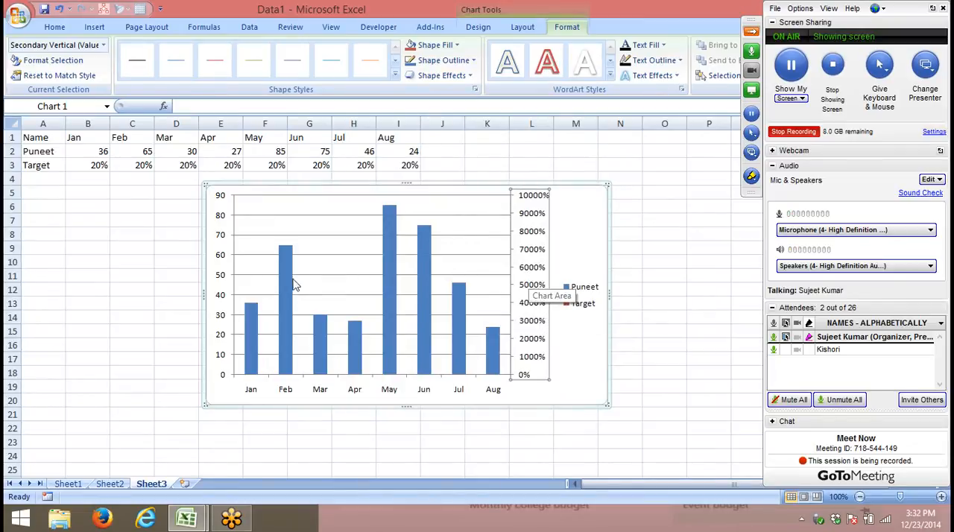
# - Format the primary vertical axis with fixed minimum 0.0, maximum 100 and major unit 10.0
pyautogui.click(225, 239)
pyautogui.rightClick(225, 237)
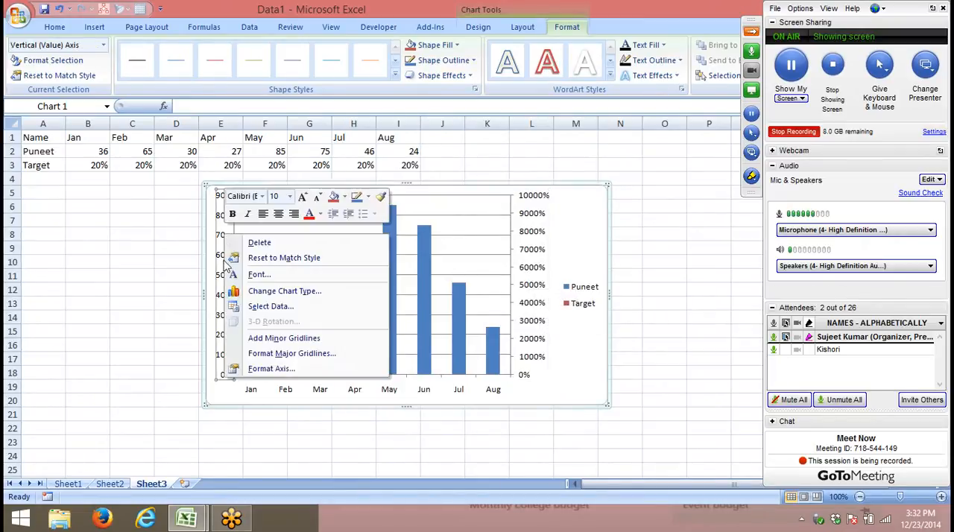
pyautogui.click(270, 369)
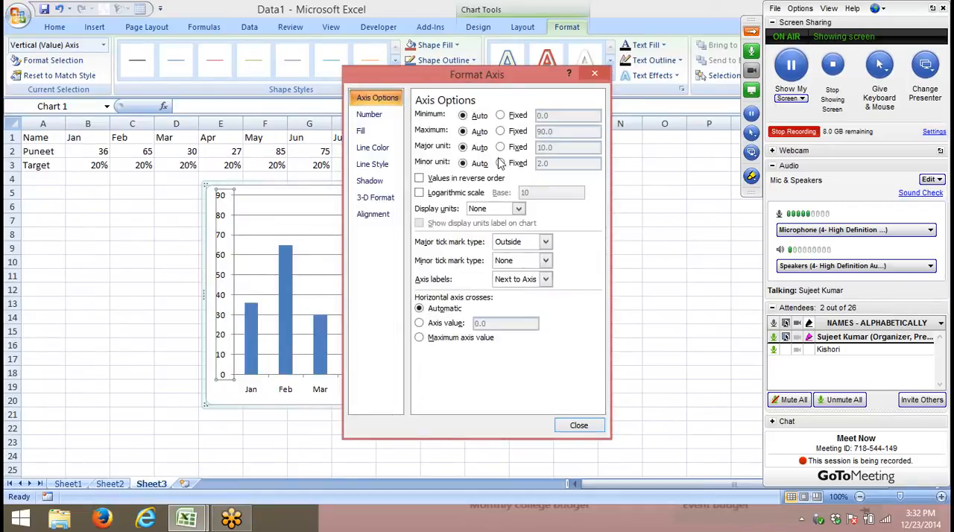
pyautogui.click(500, 132)
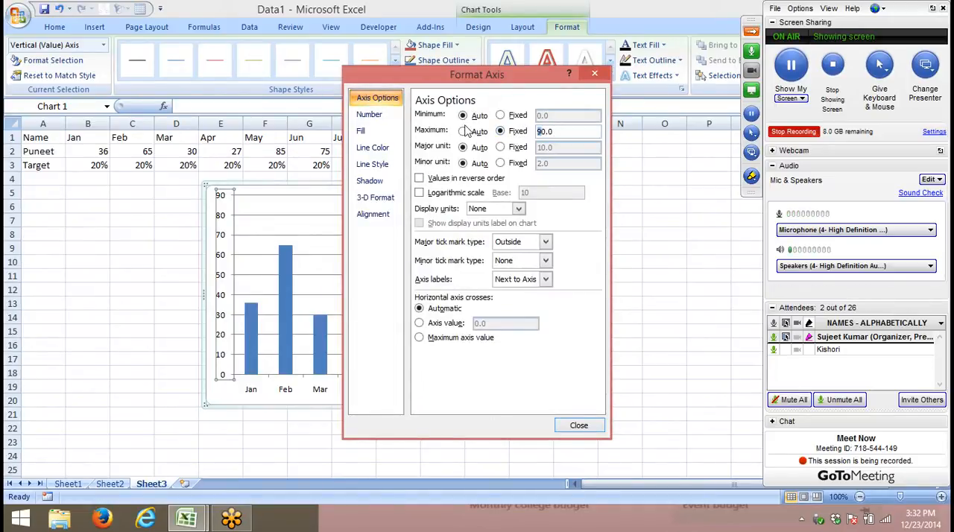
pyautogui.write('1')
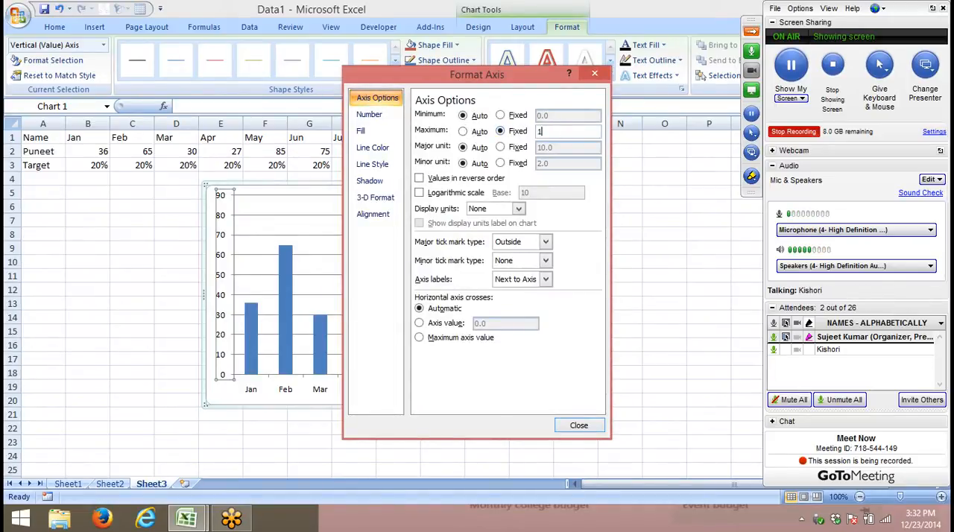
pyautogui.click(525, 149)
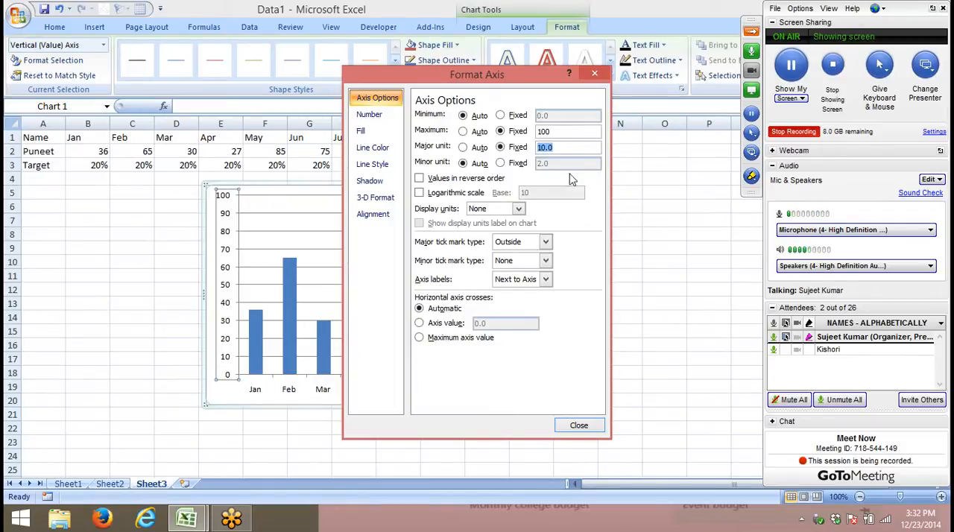
pyautogui.click(513, 117)
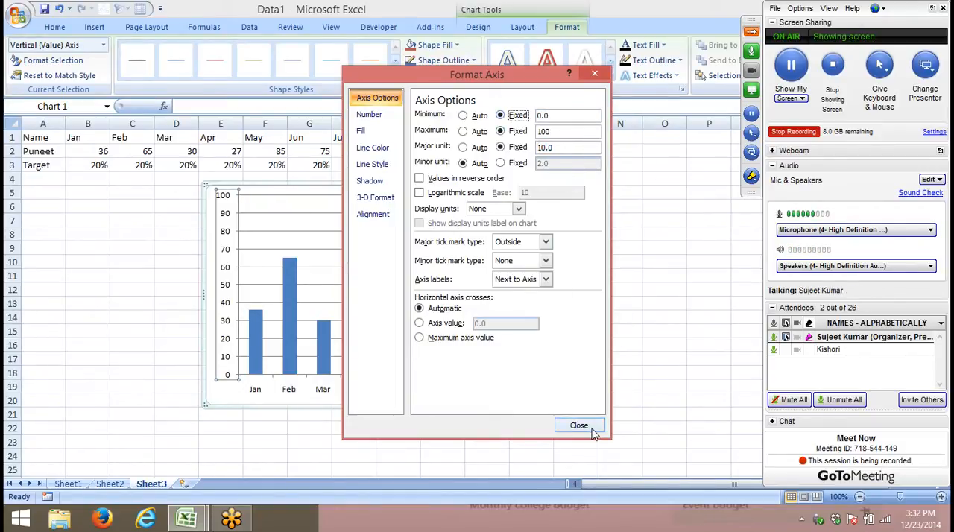
pyautogui.click(588, 425)
pyautogui.click(560, 382)
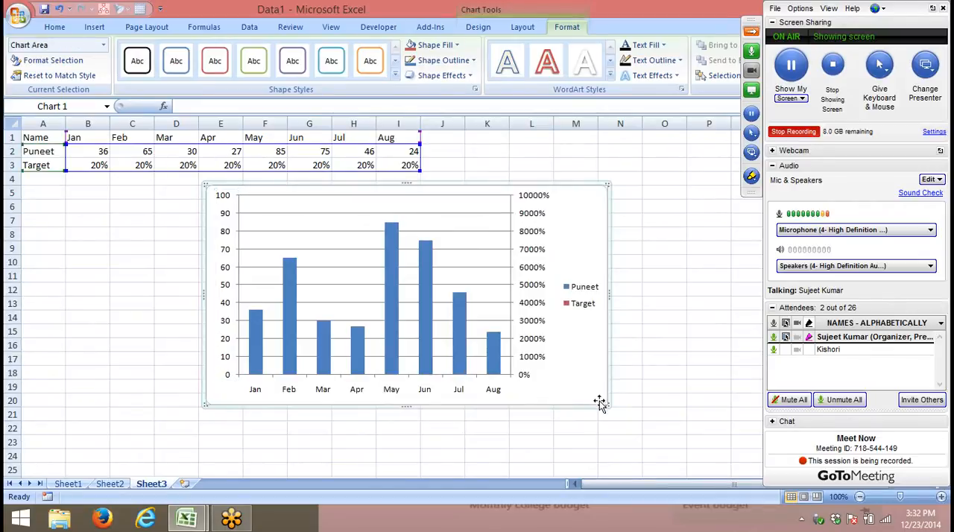
# - Format the chart's secondary vertical axis with a fixed maximum of 1.0 and a major unit of 0.1
pyautogui.click(540, 332)
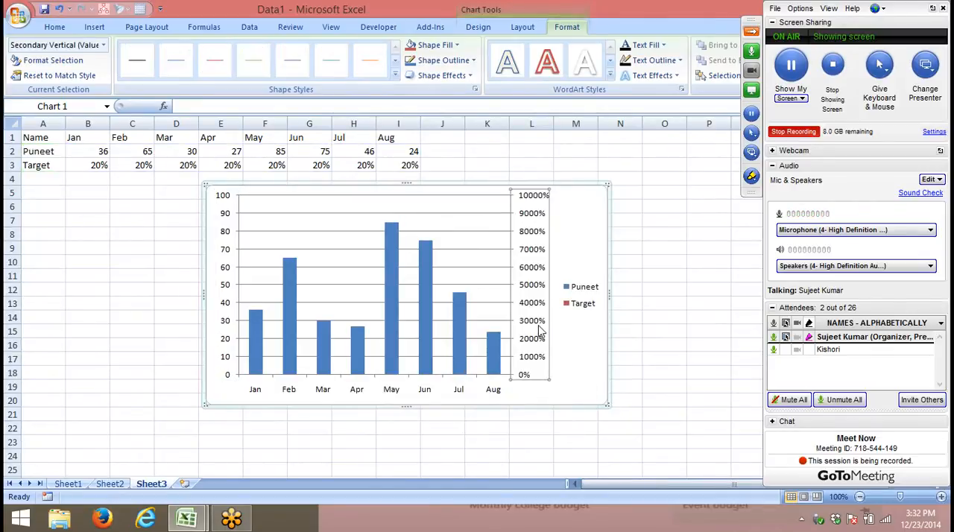
pyautogui.rightClick(537, 327)
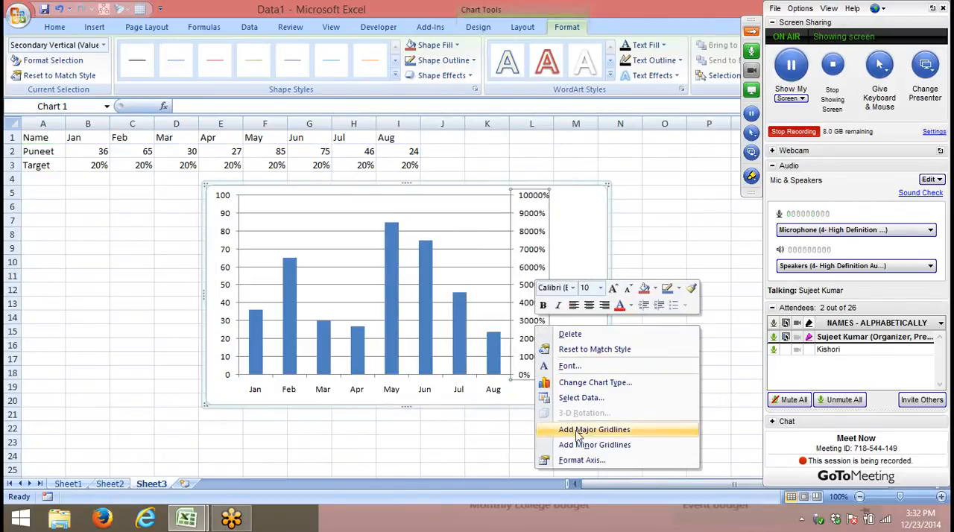
pyautogui.click(582, 461)
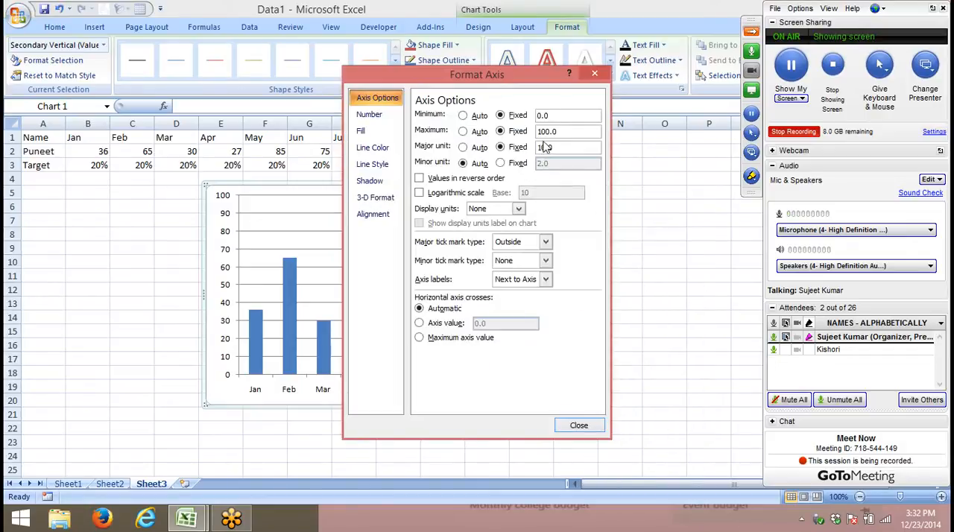
pyautogui.click(542, 131)
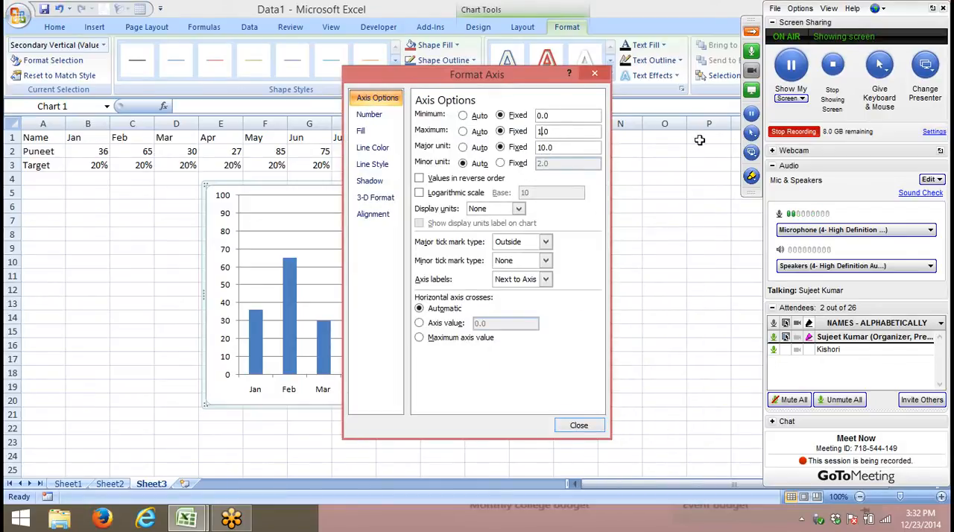
pyautogui.click(538, 147)
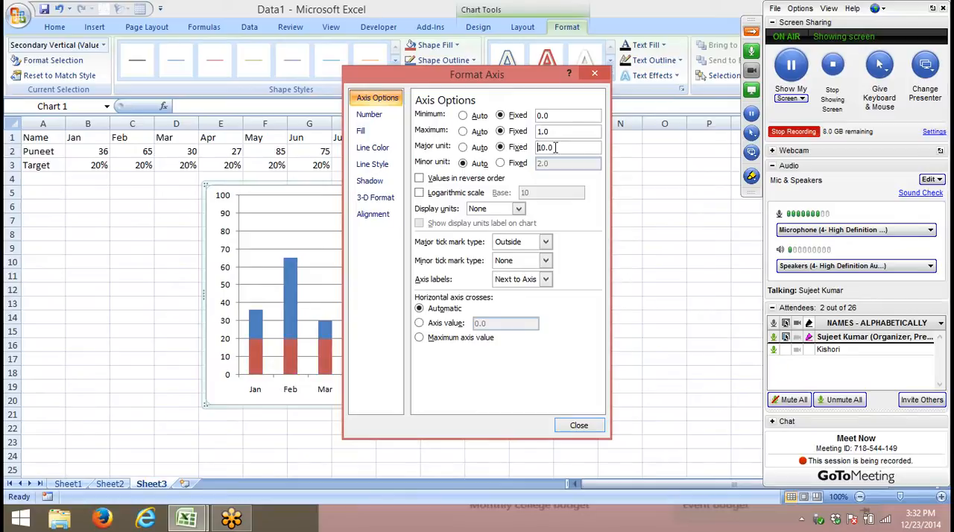
pyautogui.write('0.1')
pyautogui.click(580, 425)
pyautogui.click(647, 391)
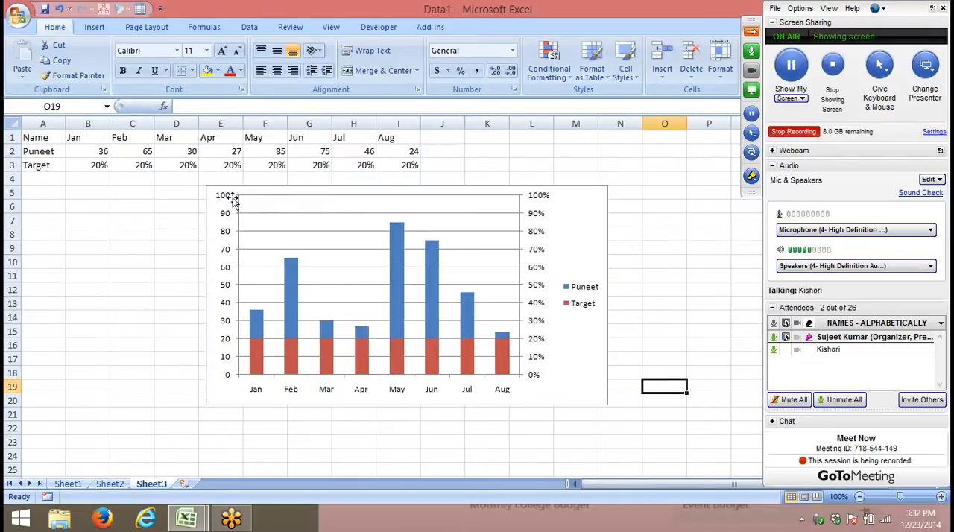
# - Copy the data table A1:I3 on Sheet3 and launch Excel 2013
pyautogui.moveTo(63, 143); pyautogui.dragTo(397, 170)
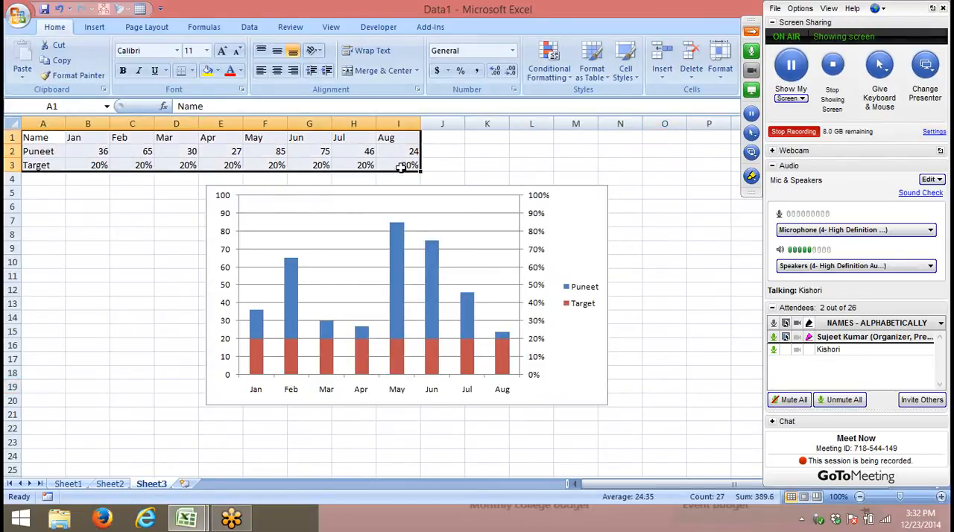
pyautogui.hotkey('ctrl', 'c')
pyautogui.press('super')
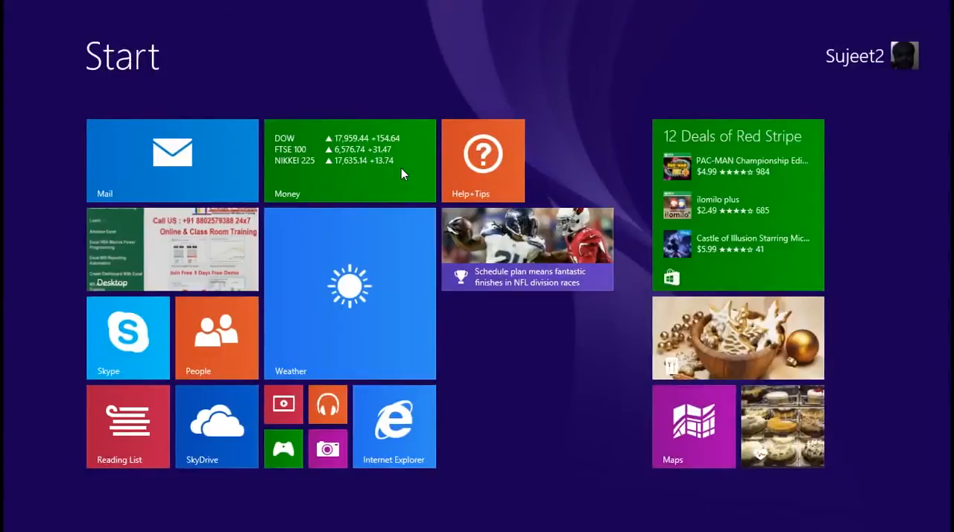
pyautogui.write('2013')
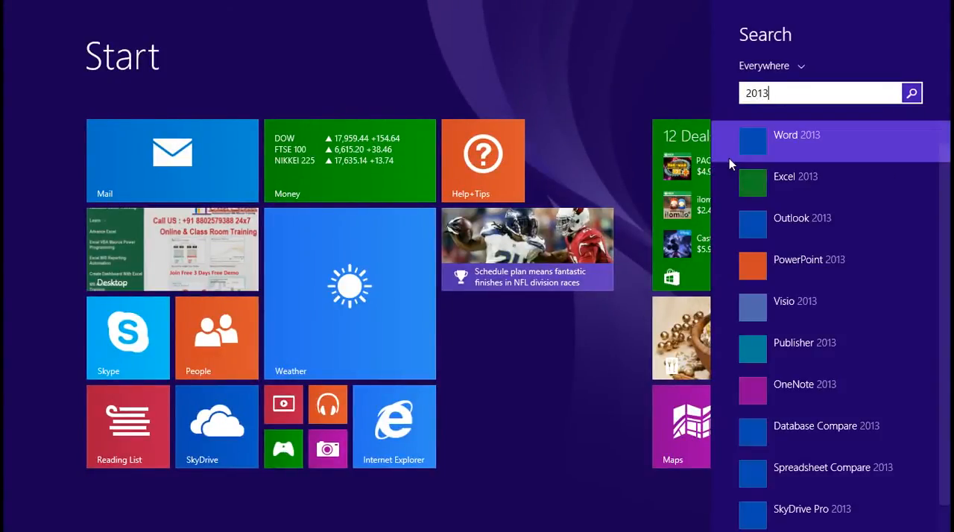
pyautogui.press('super')
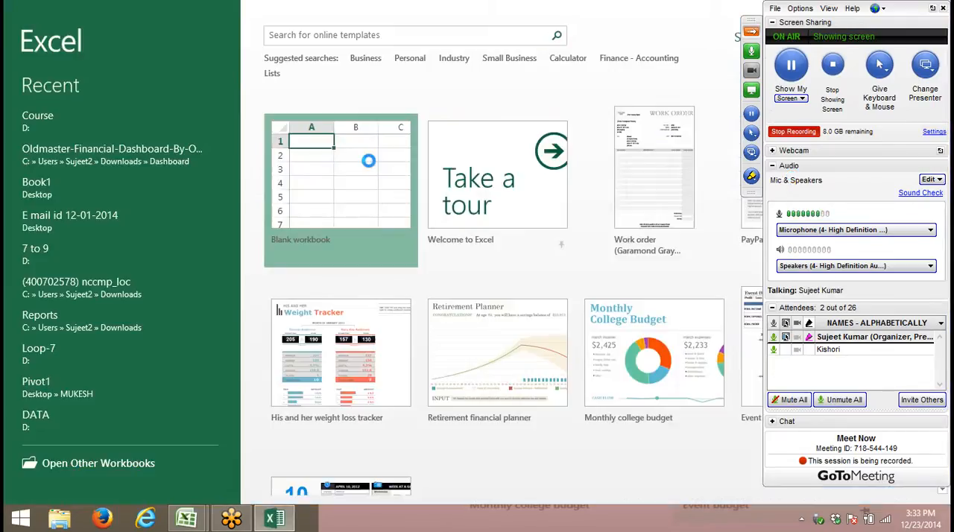
# - Paste the copied table into the blank Book2 workbook starting at cell A1
pyautogui.click(368, 160)
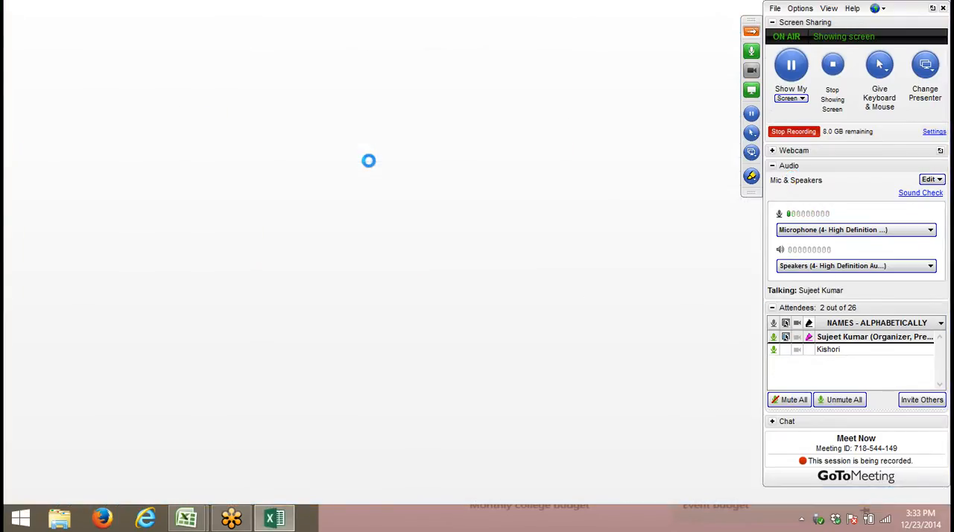
pyautogui.click(368, 160)
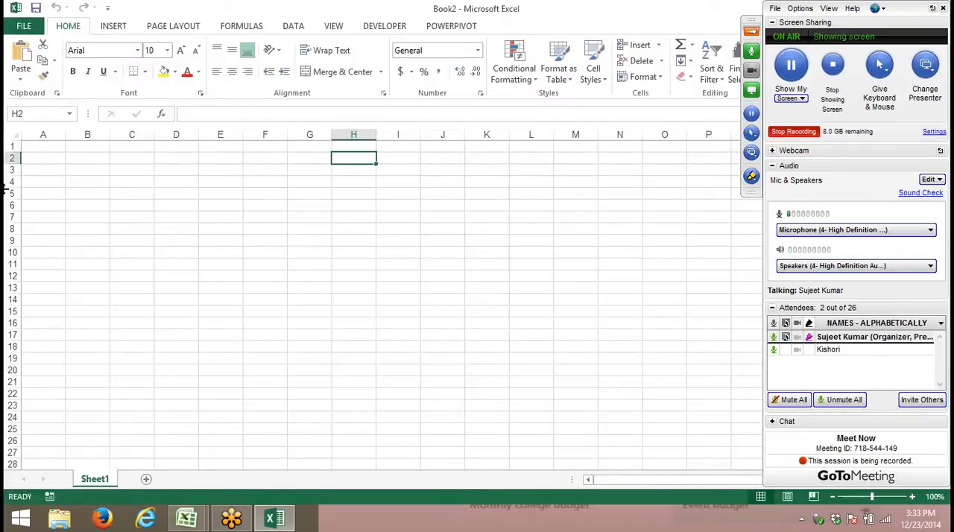
pyautogui.click(53, 149)
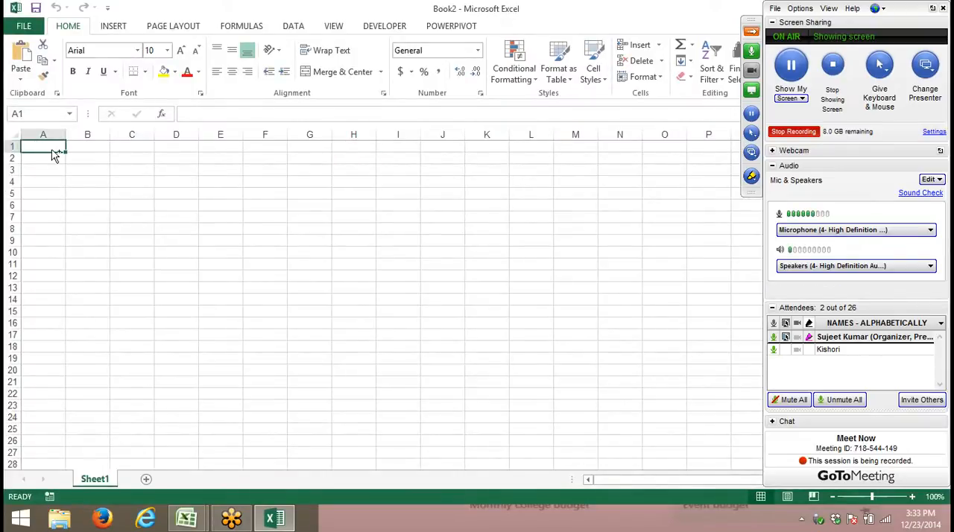
pyautogui.hotkey('ctrl', 'v')
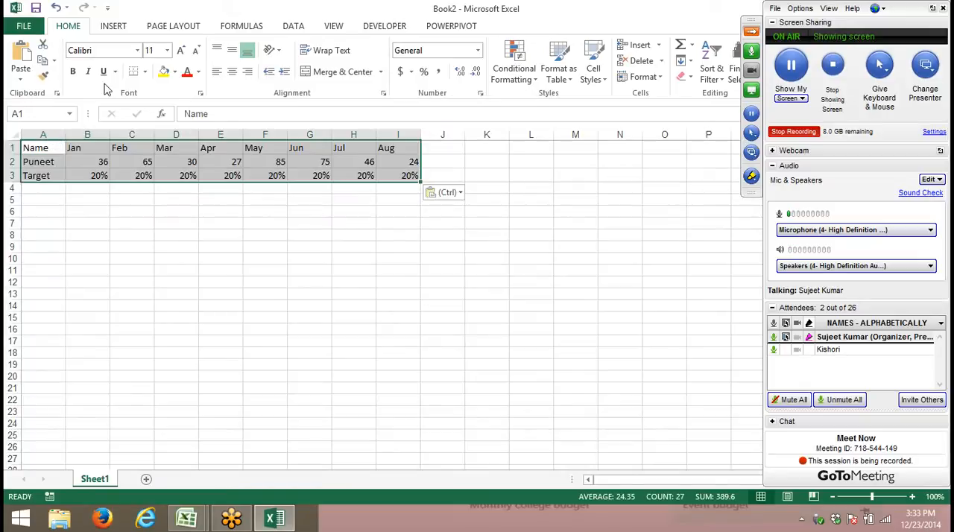
# - Insert a 2-D clustered column chart from the pasted table and shift it slightly left below the data
pyautogui.click(112, 26)
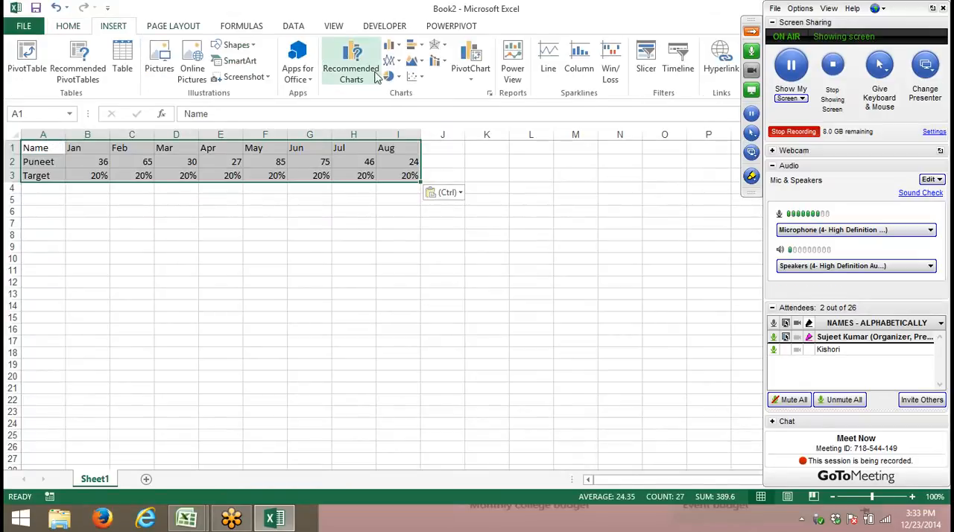
pyautogui.click(392, 46)
pyautogui.click(401, 90)
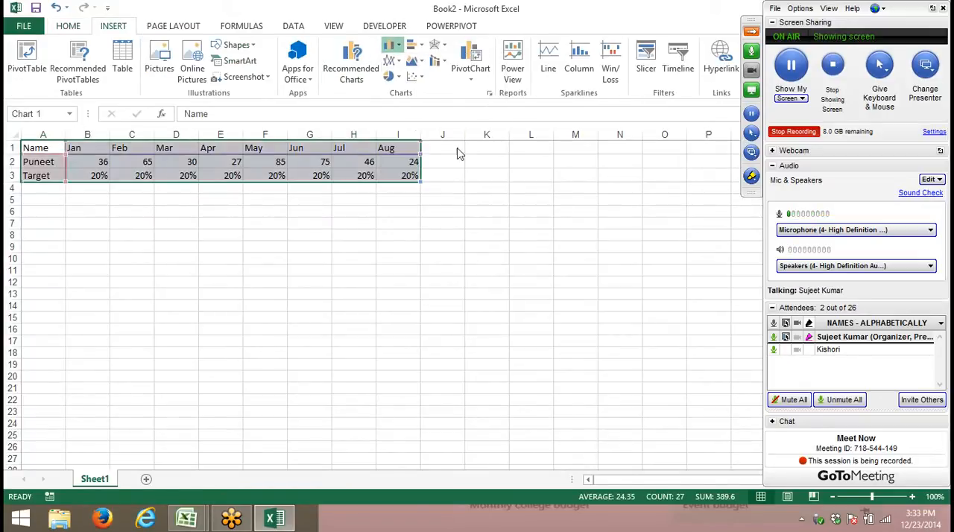
pyautogui.click(752, 32)
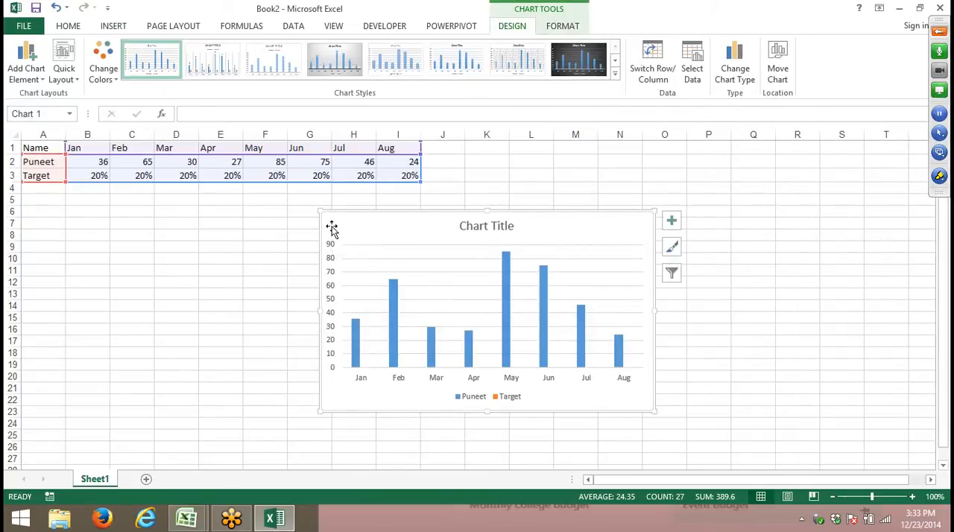
pyautogui.moveTo(331, 228); pyautogui.dragTo(319, 226)
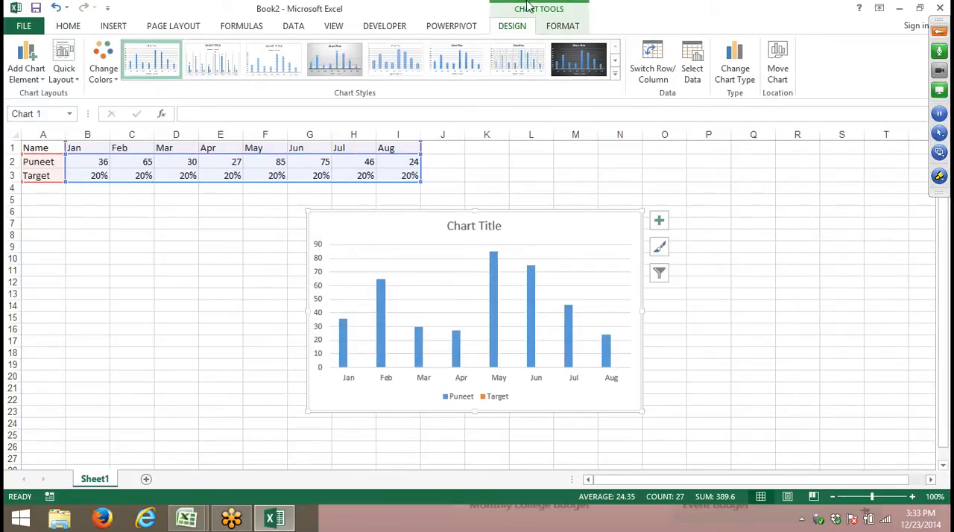
# - Select the chart's Target series and open its data series formatting options
pyautogui.click(563, 26)
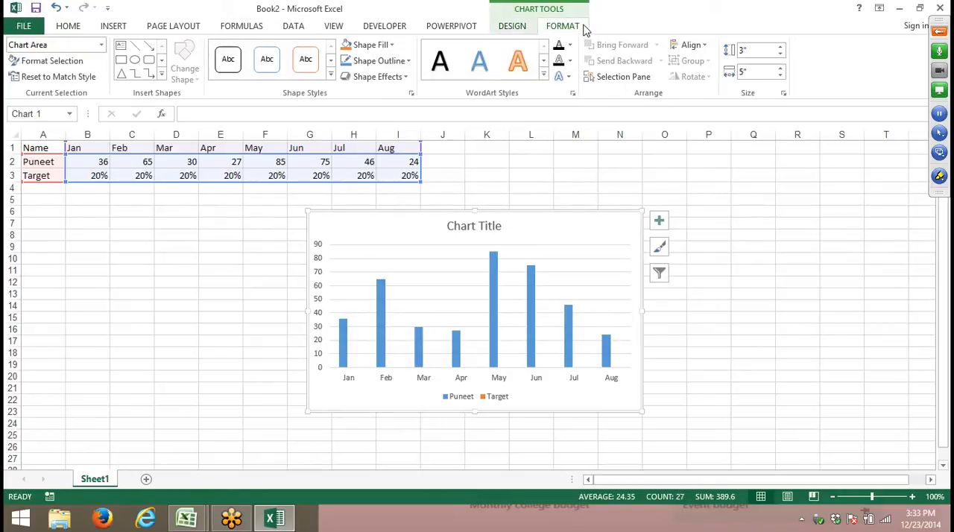
pyautogui.click(102, 45)
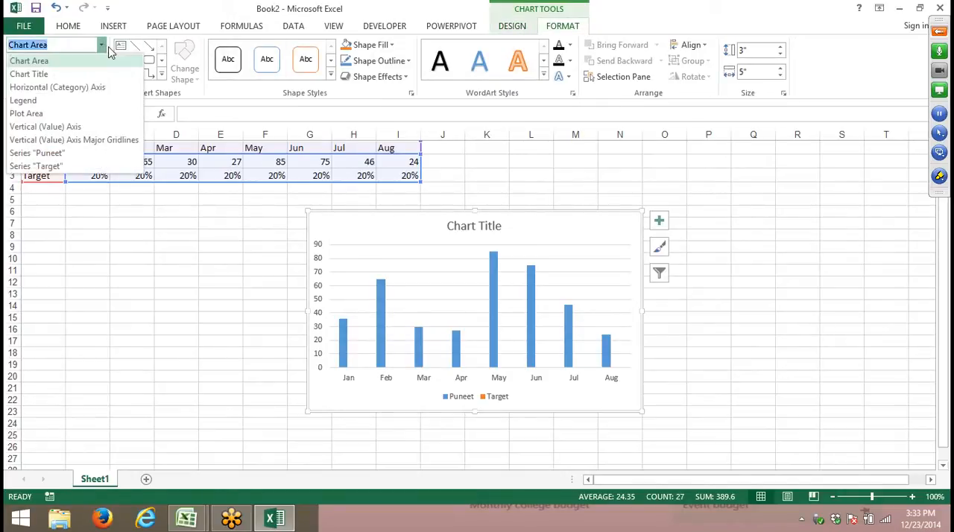
pyautogui.click(79, 171)
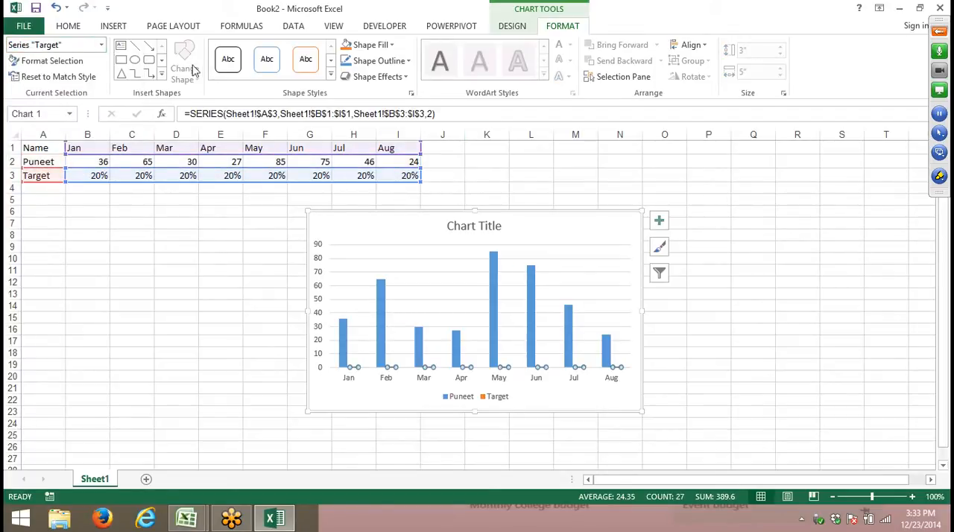
pyautogui.click(71, 64)
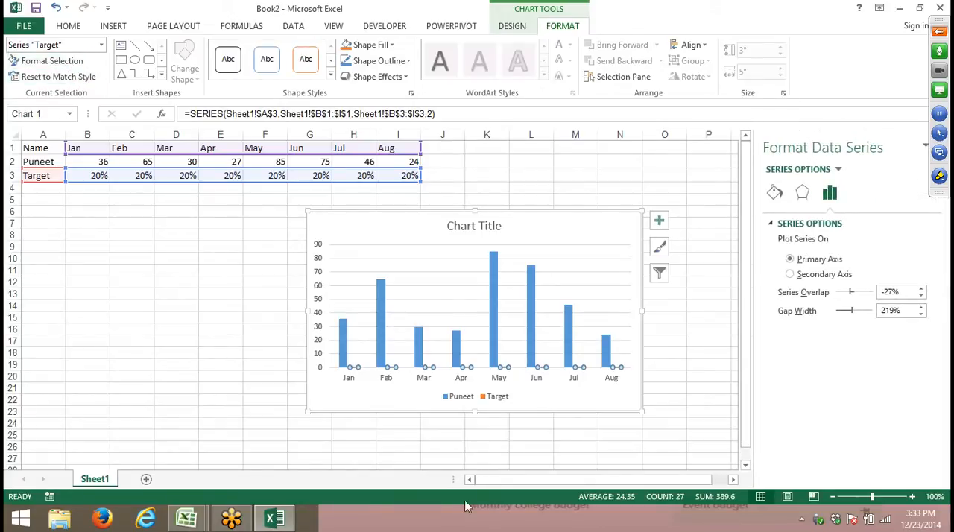
# - Switch to the Data1 workbook and view the Sheet3 chart's design options and chart area formatting for comparison
pyautogui.click(186, 517)
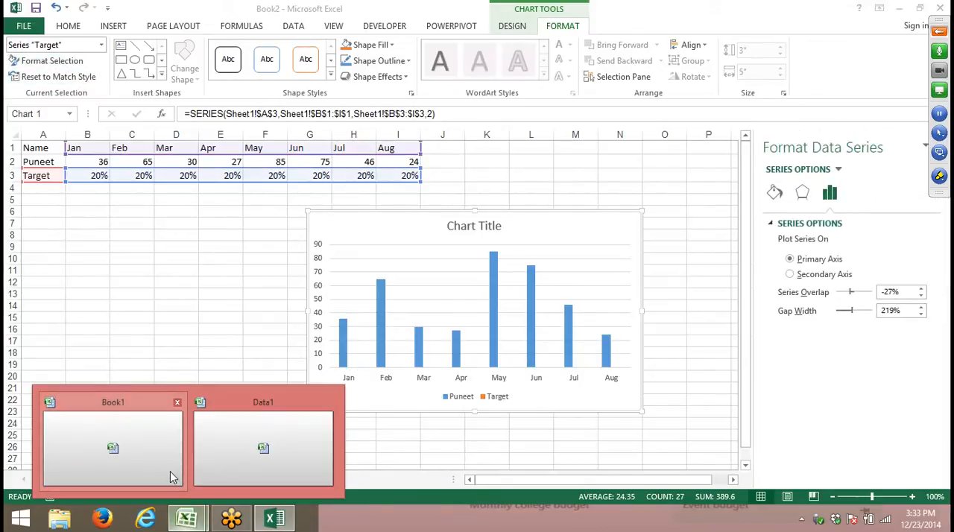
pyautogui.click(166, 471)
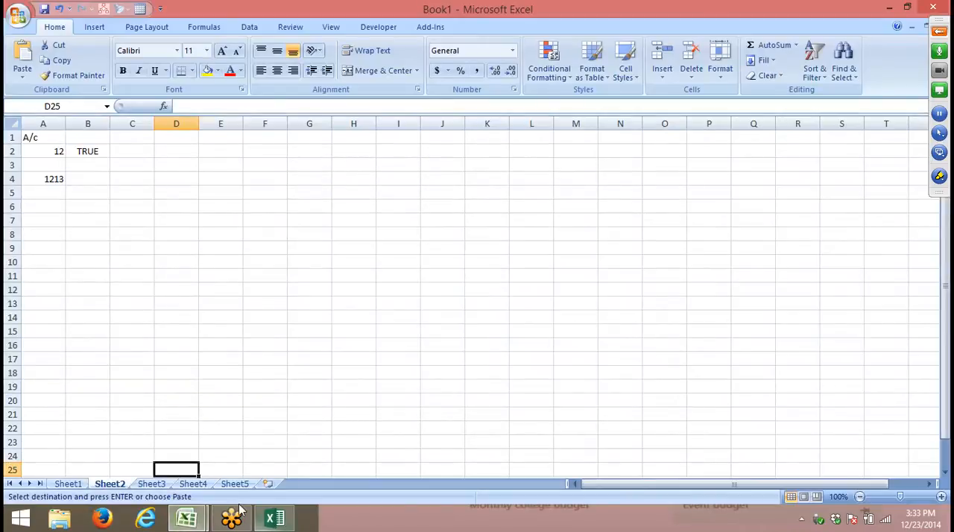
pyautogui.click(186, 517)
pyautogui.click(234, 457)
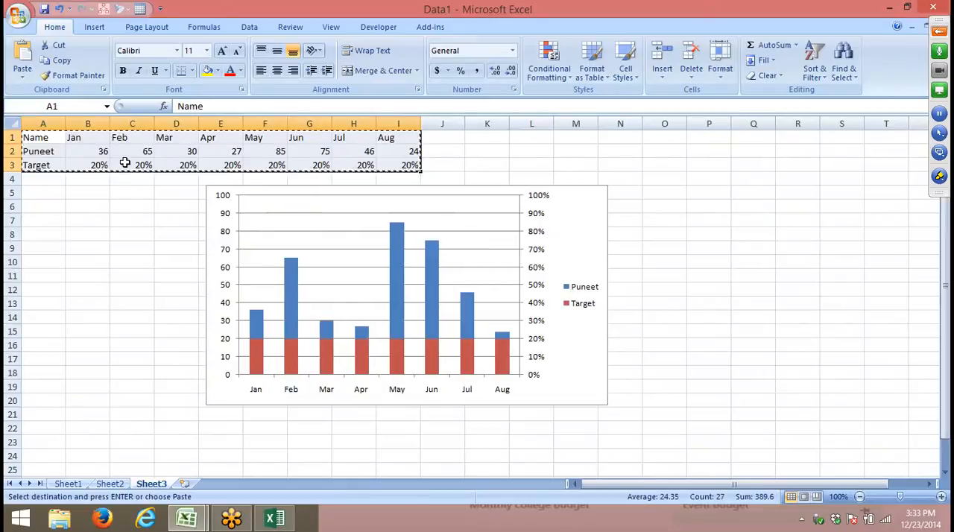
pyautogui.click(590, 198)
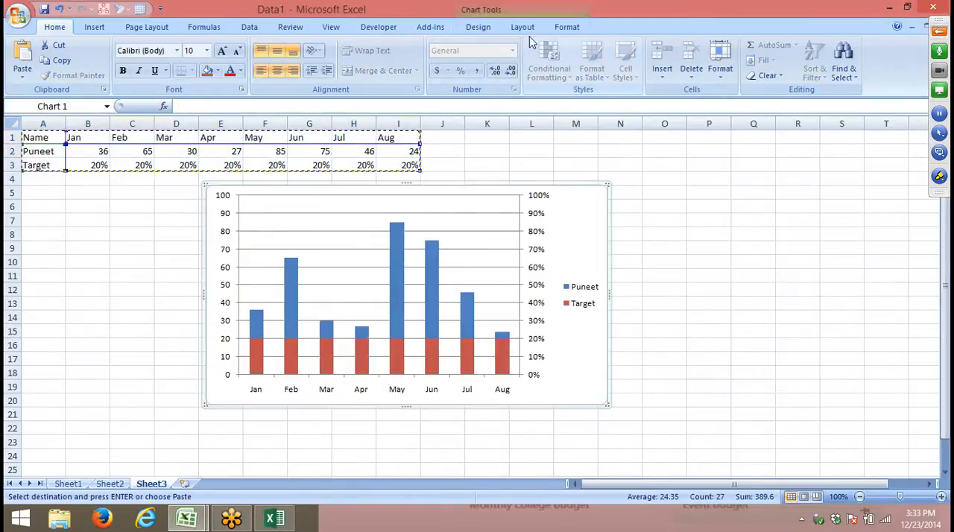
pyautogui.click(496, 27)
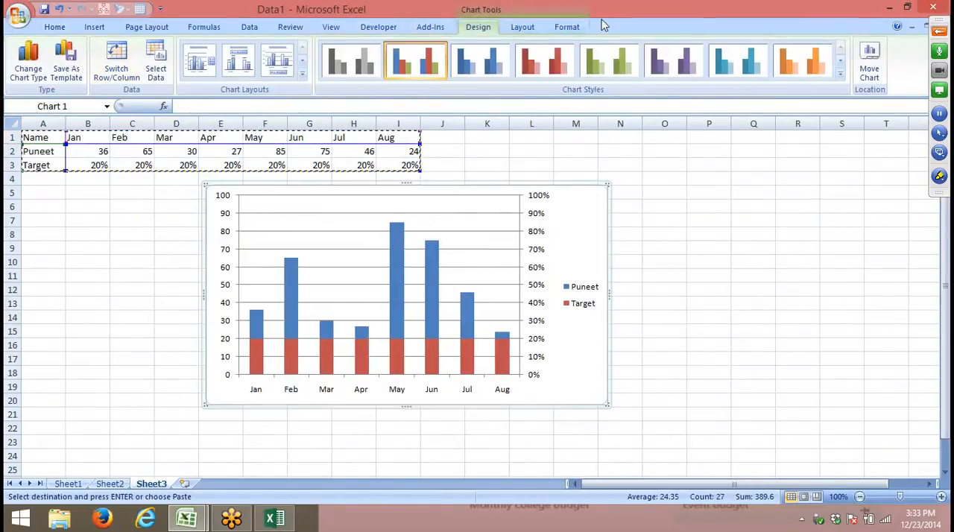
pyautogui.click(580, 28)
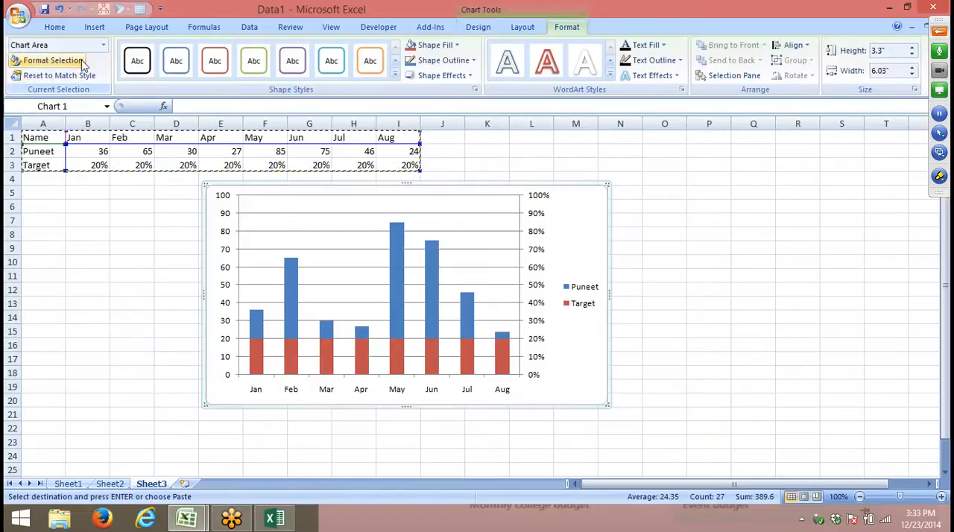
pyautogui.click(81, 60)
pyautogui.press('Escape')
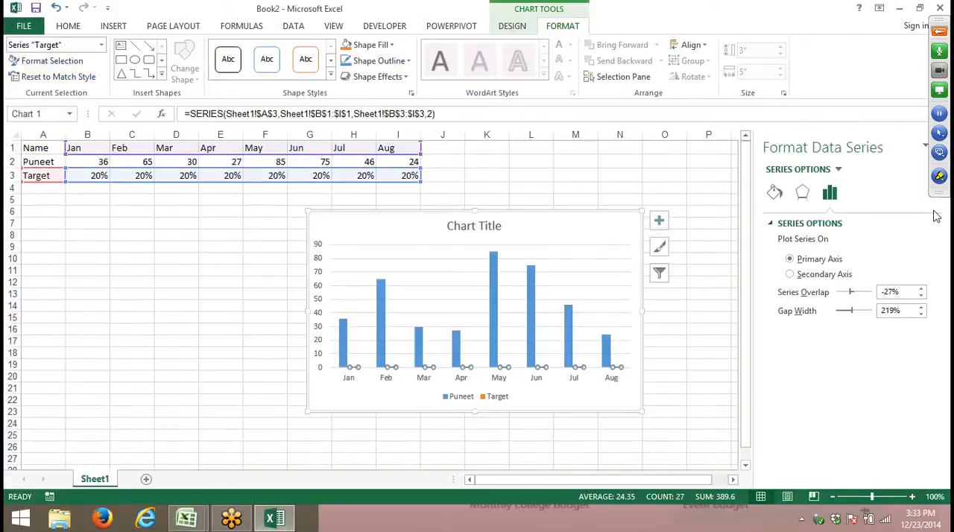
# - Compare the Target series' fill, effects and series options in Book2 with the chart formatting settings in Data1
pyautogui.click(782, 195)
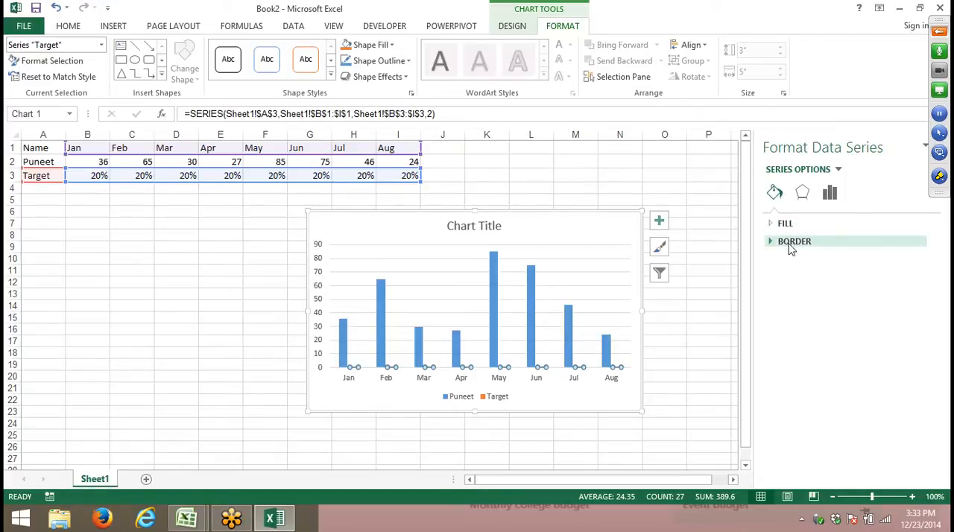
pyautogui.click(802, 196)
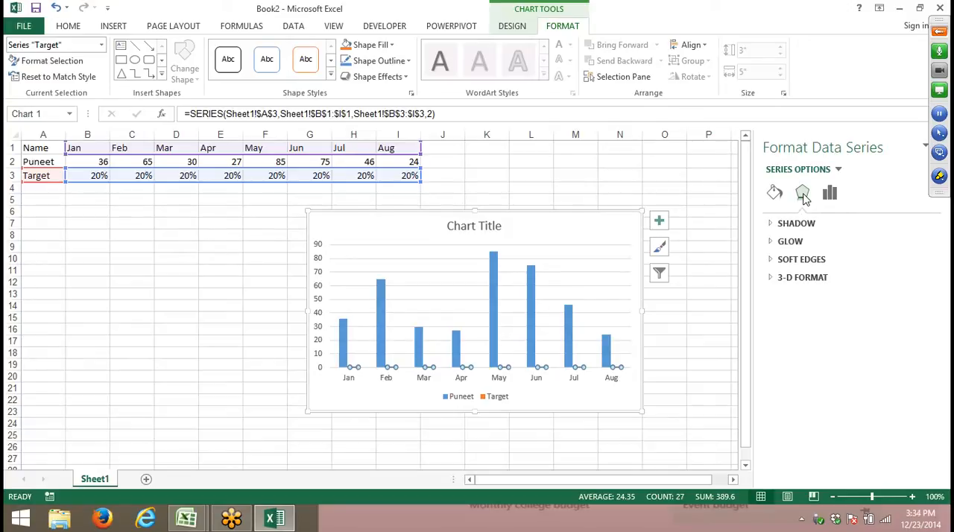
pyautogui.click(186, 522)
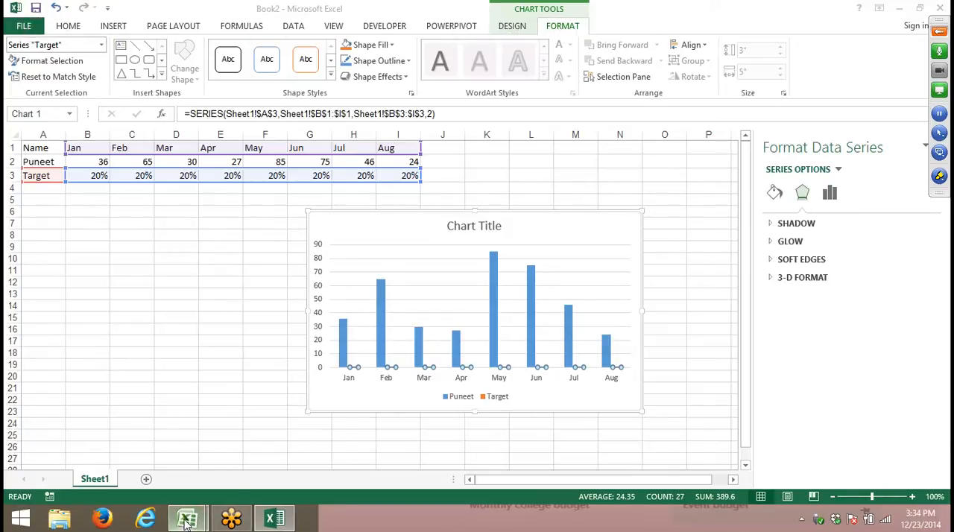
pyautogui.click(246, 454)
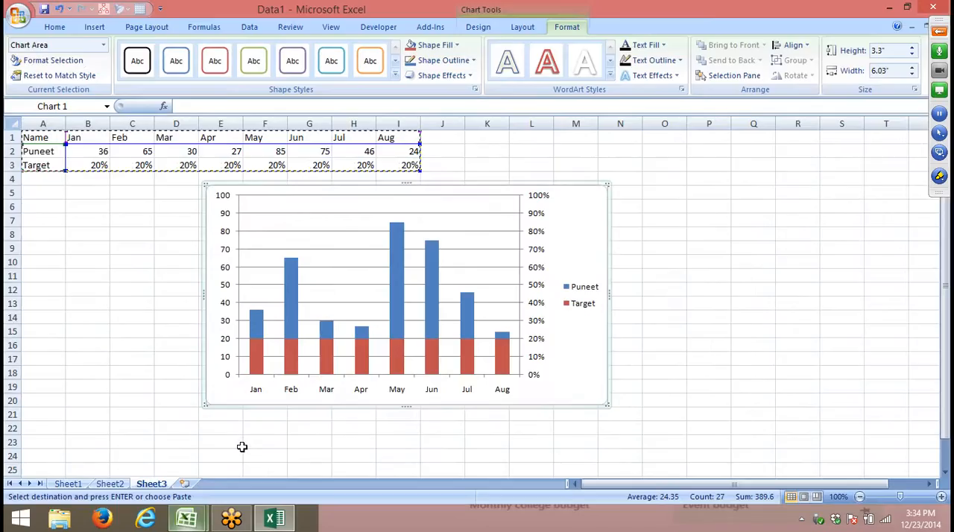
pyautogui.click(56, 61)
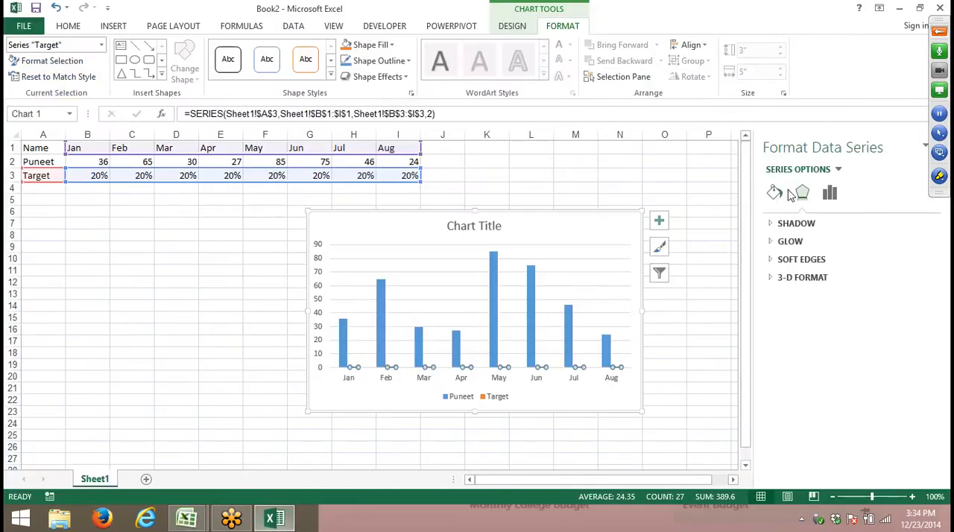
pyautogui.click(830, 193)
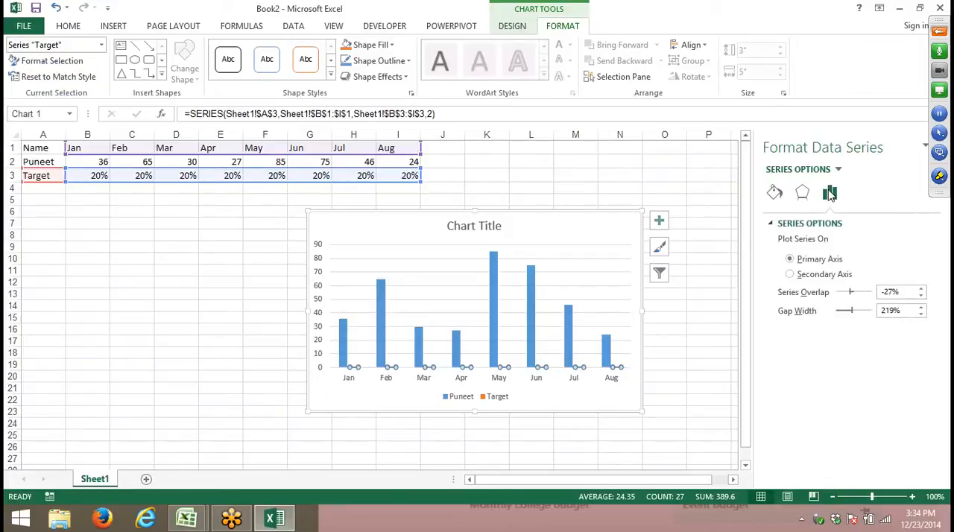
# - Review the Target series' fill, effects and series options, and plot the series on the secondary axis
pyautogui.click(802, 193)
pyautogui.click(774, 193)
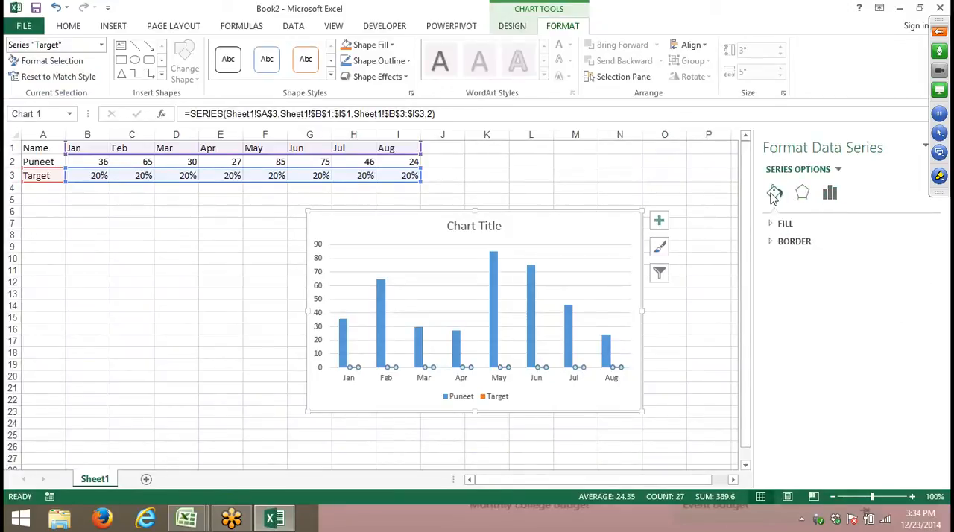
pyautogui.click(802, 193)
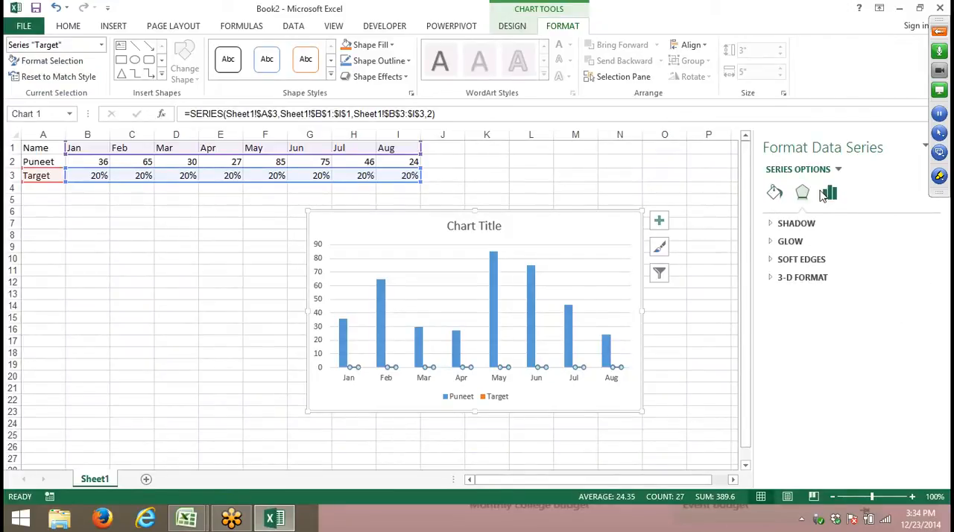
pyautogui.click(823, 195)
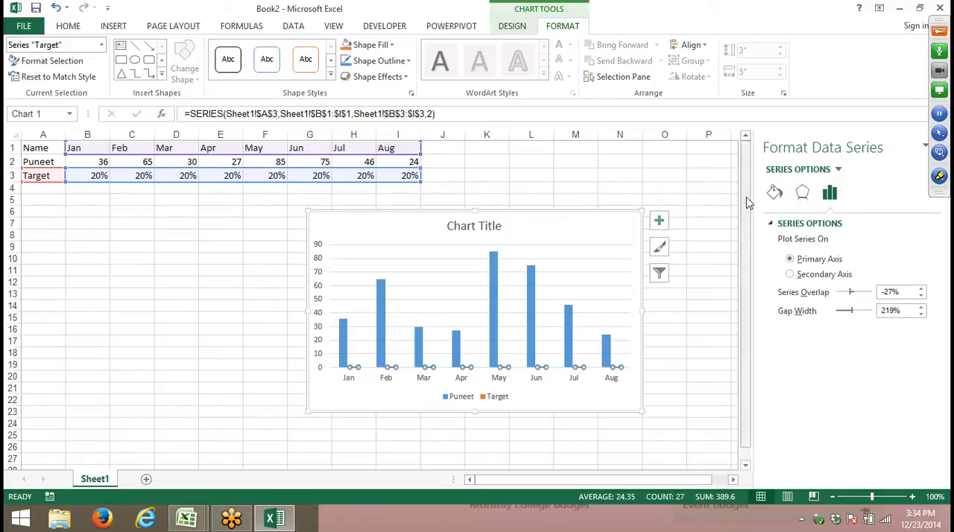
pyautogui.click(773, 195)
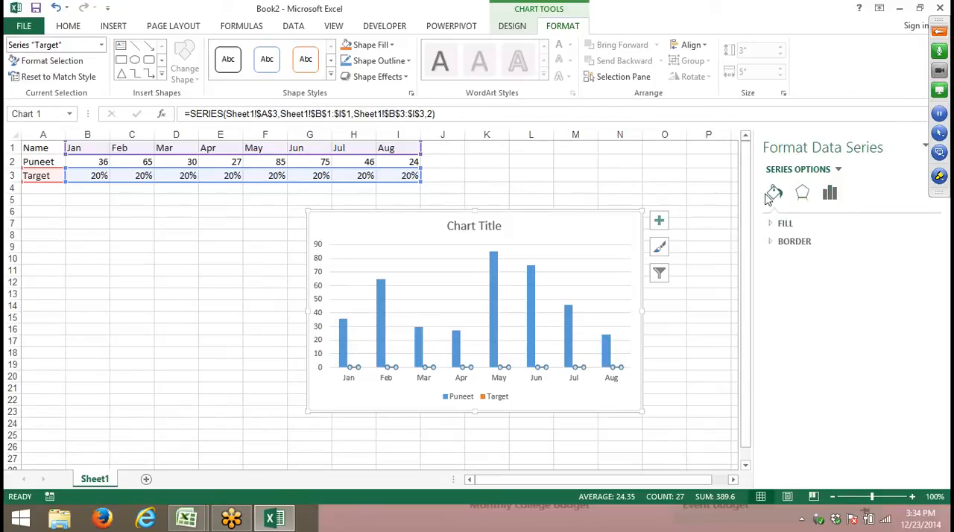
pyautogui.click(829, 195)
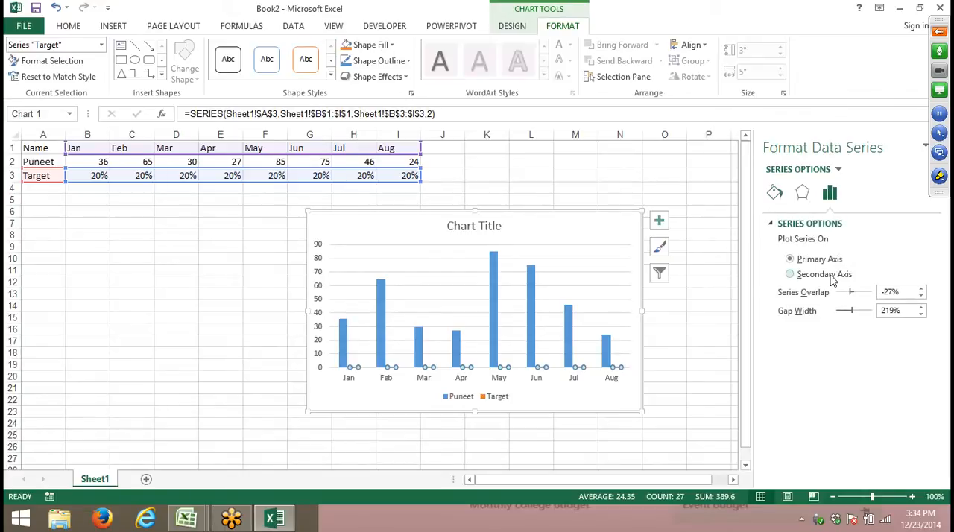
pyautogui.click(833, 279)
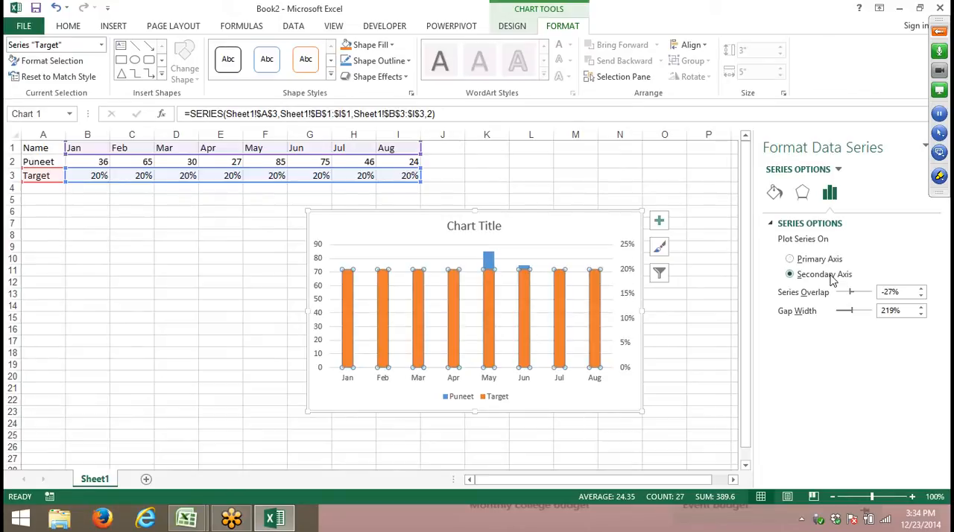
# - Set the maximum bound of the chart's secondary vertical axis to 1.0
pyautogui.click(627, 246)
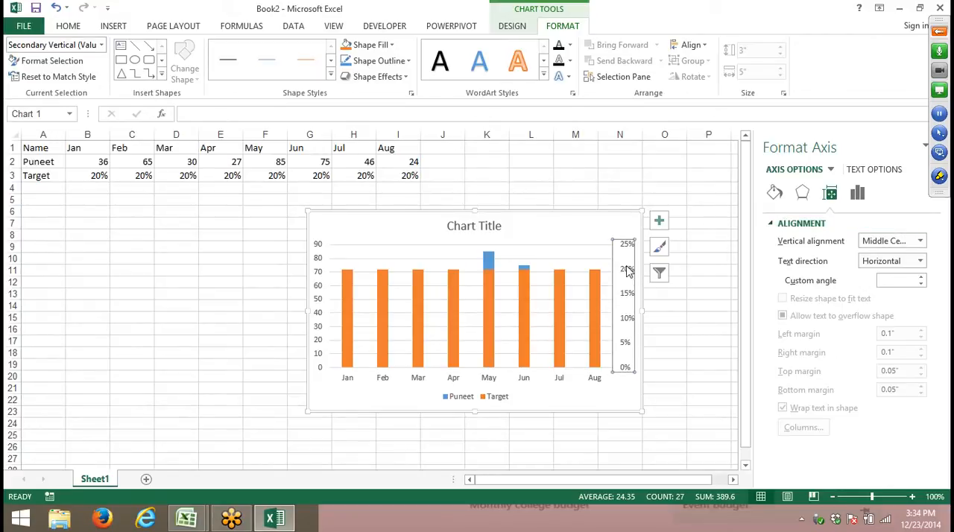
pyautogui.click(858, 193)
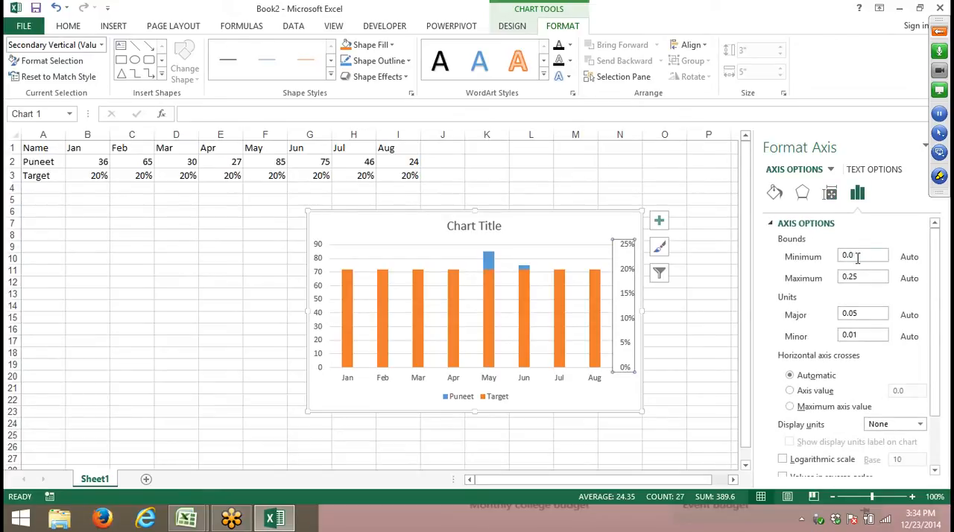
pyautogui.moveTo(864, 274); pyautogui.dragTo(776, 282)
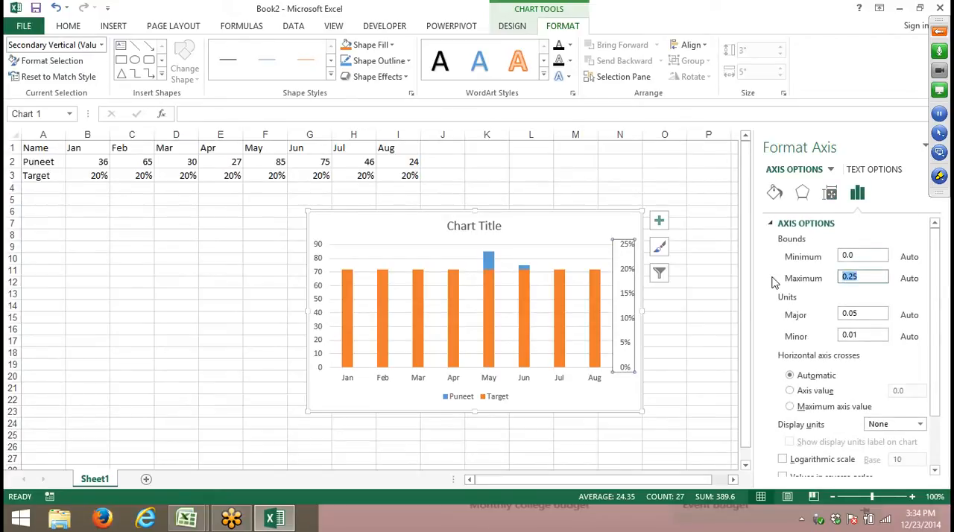
pyautogui.write('1')
pyautogui.click(843, 313)
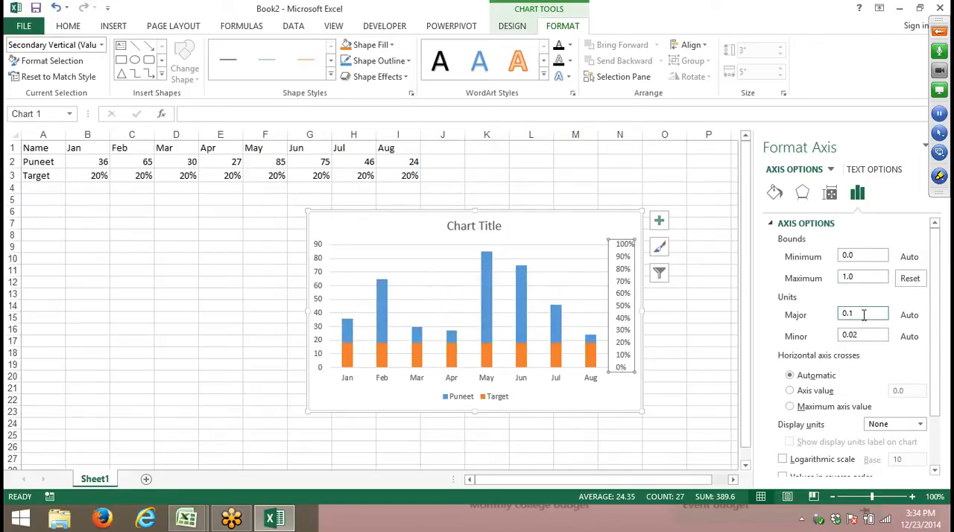
# - Compare the two vertical axes and set the primary axis' maximum bound to 100
pyautogui.click(319, 272)
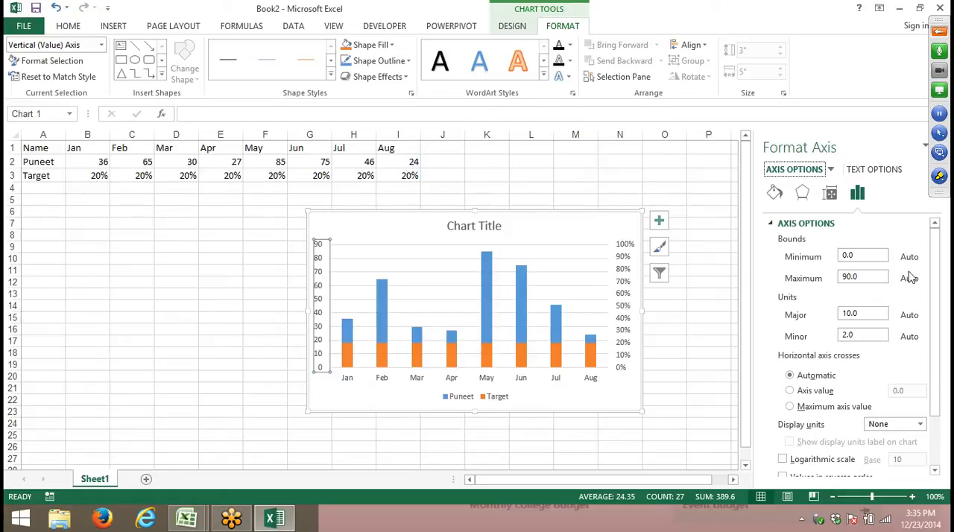
pyautogui.click(617, 278)
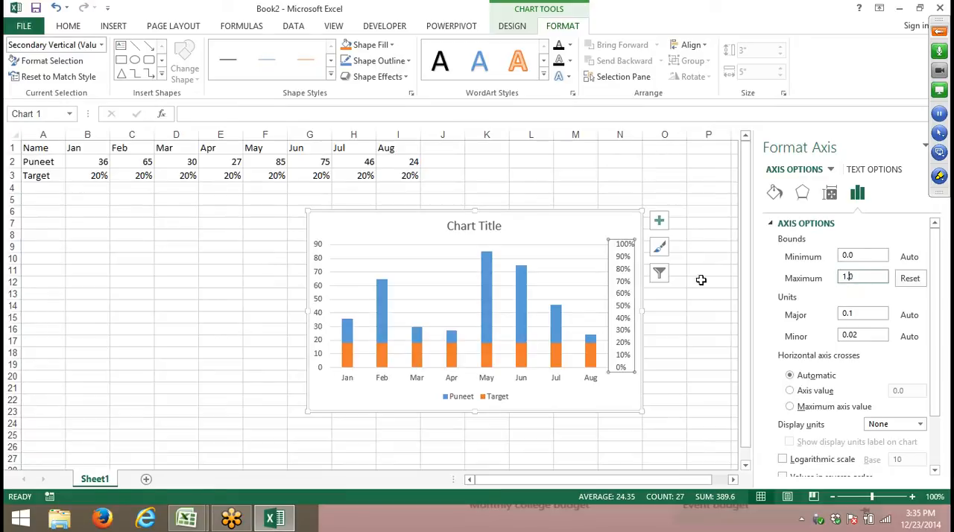
pyautogui.click(320, 241)
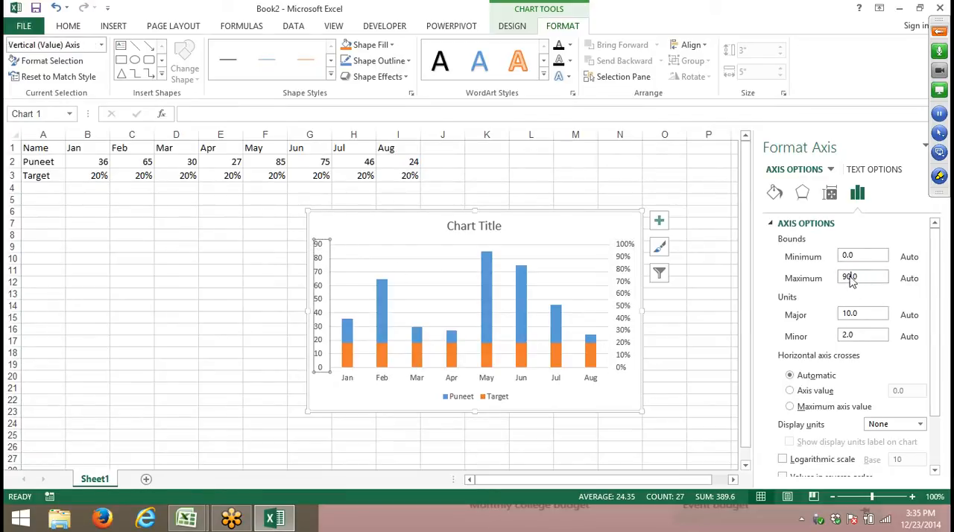
pyautogui.moveTo(874, 277); pyautogui.dragTo(823, 276)
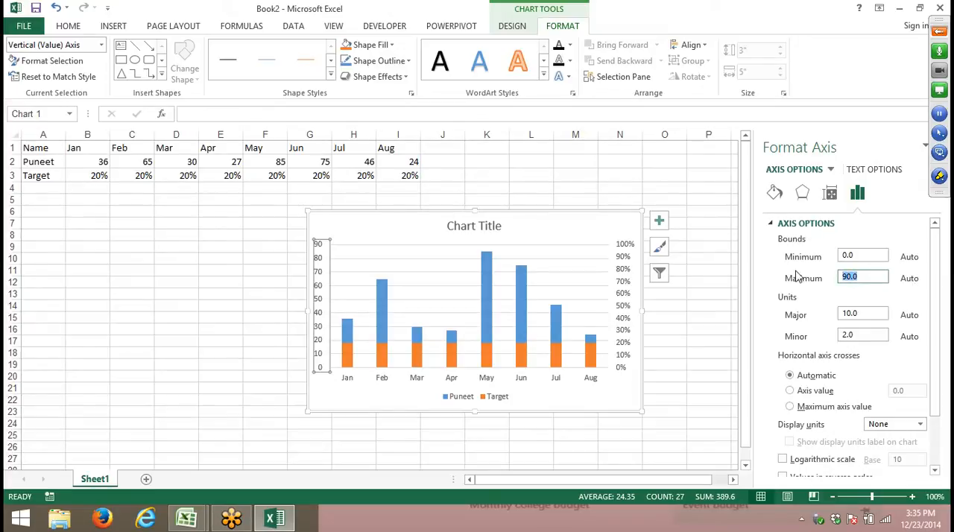
pyautogui.write('1')
pyautogui.click(850, 314)
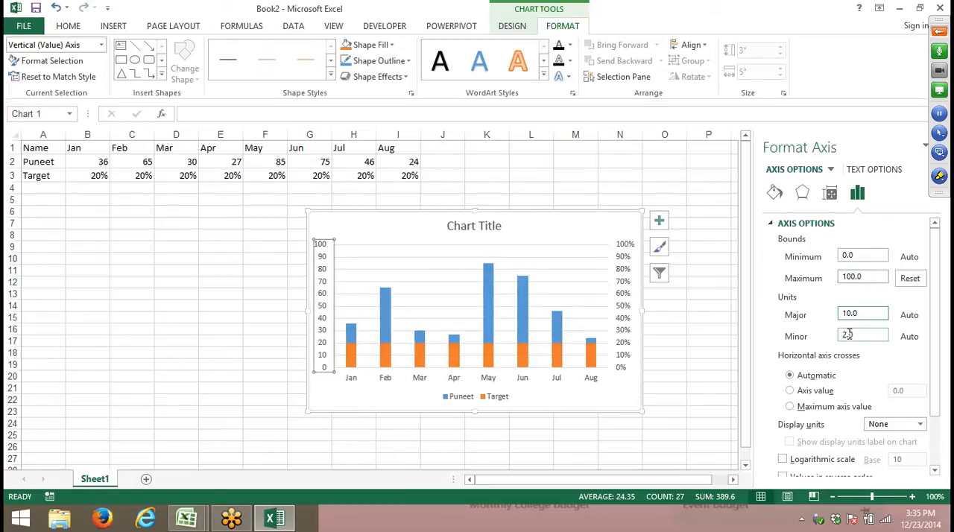
# - Move the chart directly below the data table and enlarge it to span roughly columns A to K
pyautogui.click(447, 436)
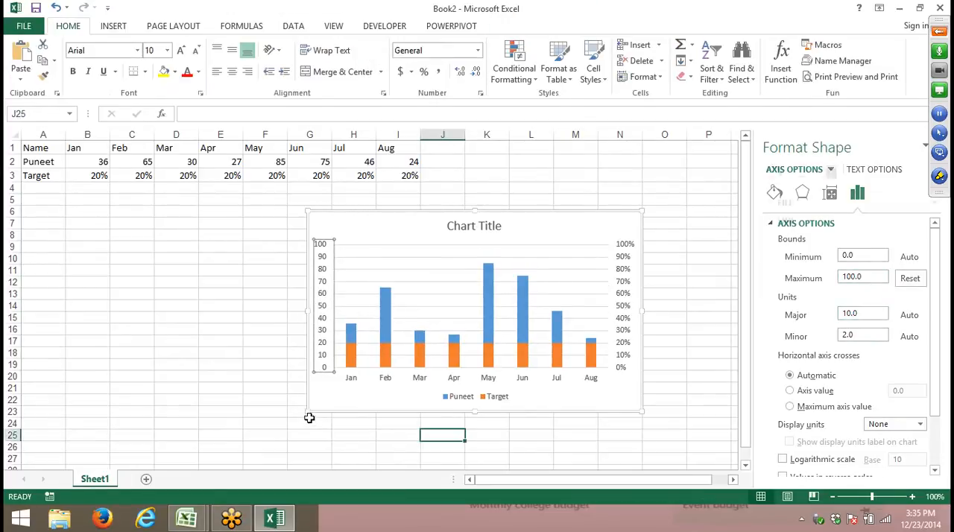
pyautogui.moveTo(315, 405); pyautogui.dragTo(55, 395)
pyautogui.moveTo(372, 405); pyautogui.dragTo(511, 436)
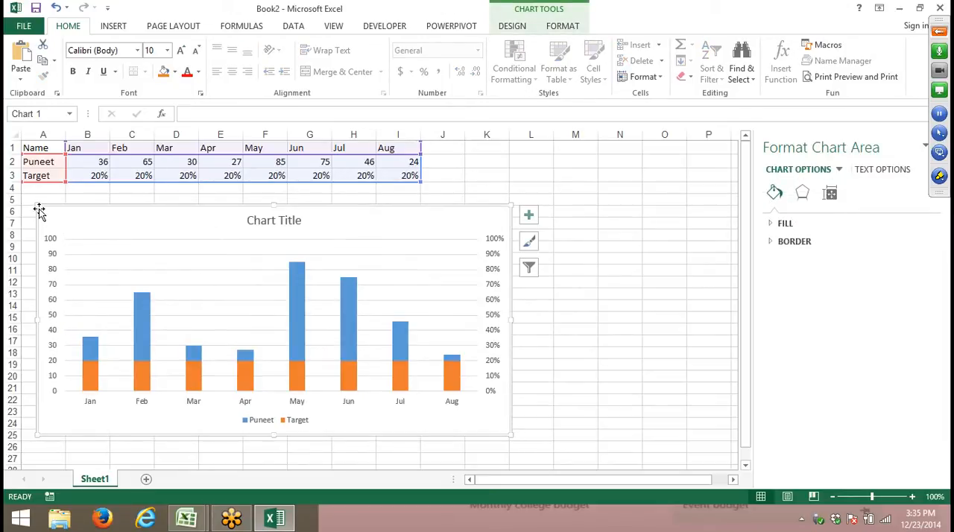
pyautogui.moveTo(35, 204); pyautogui.dragTo(28, 197)
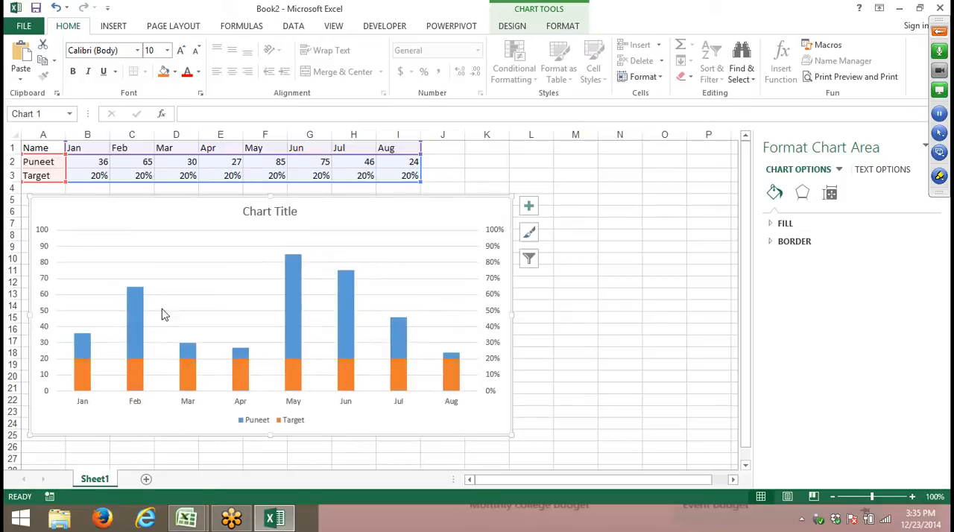
# - Preview the column-line combo types for the Target series and try applying the plain Line chart type
pyautogui.click(291, 373)
pyautogui.rightClick(292, 372)
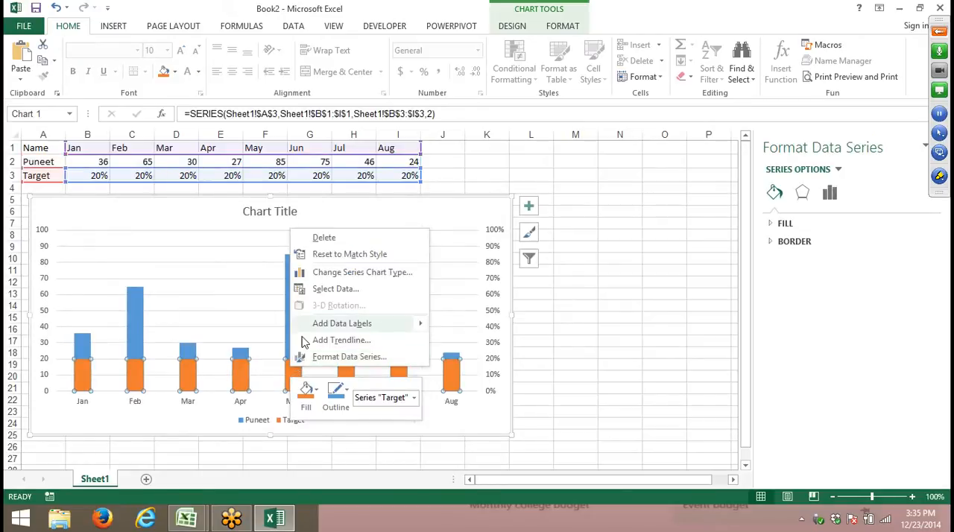
pyautogui.click(338, 274)
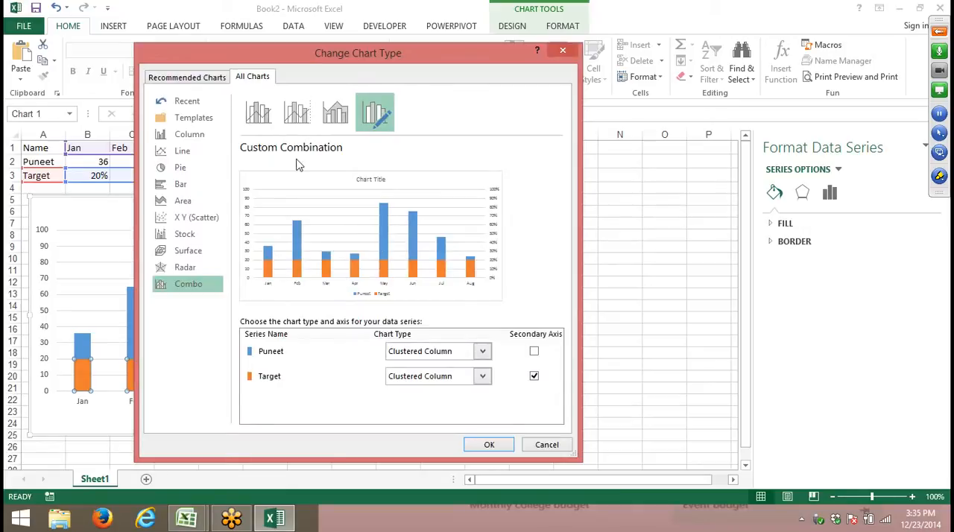
pyautogui.click(258, 116)
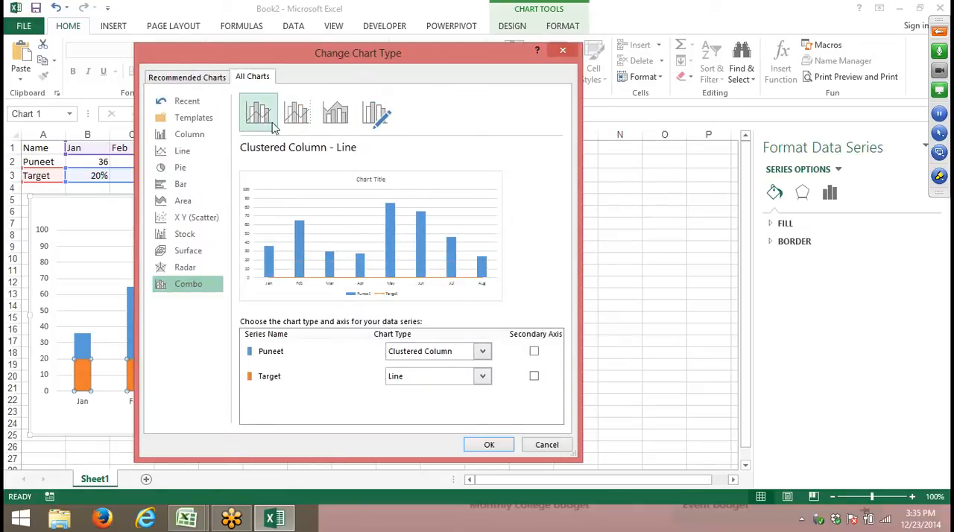
pyautogui.click(297, 116)
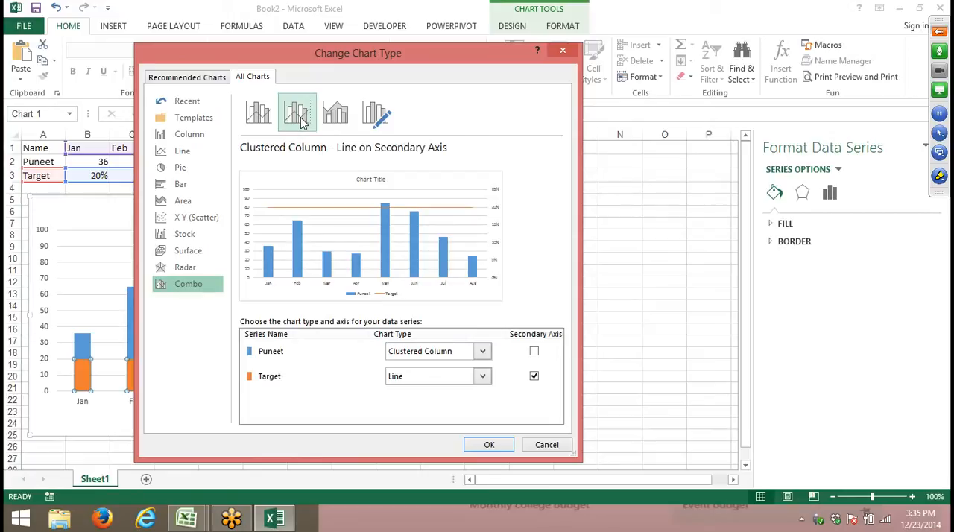
pyautogui.click(153, 153)
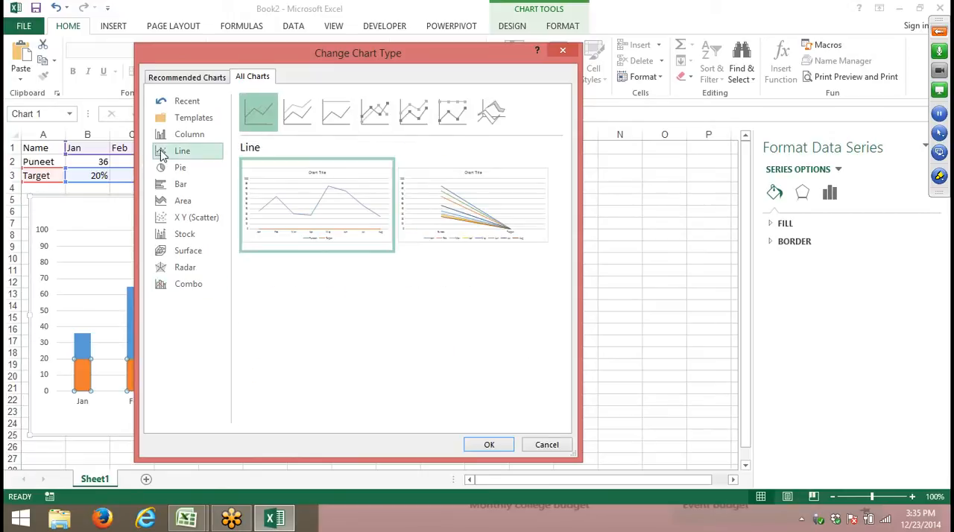
pyautogui.moveTo(317, 215)
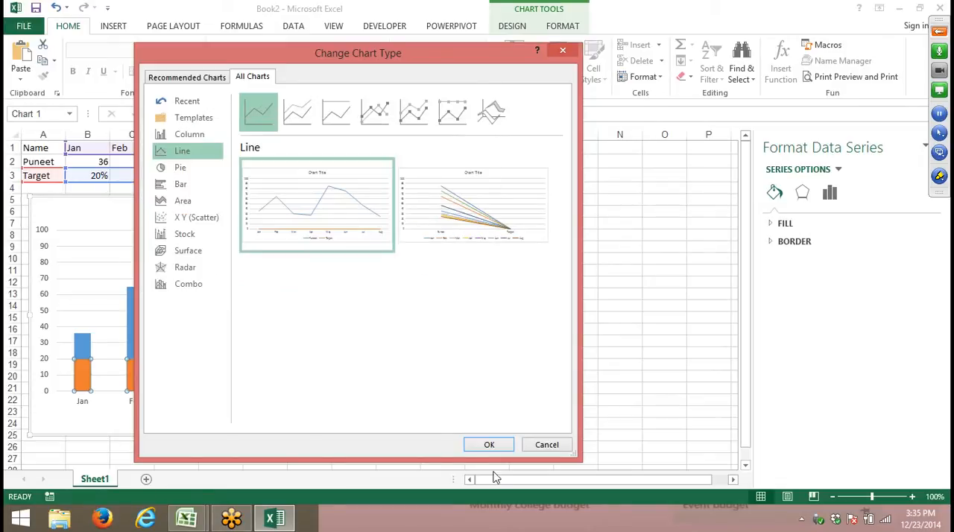
pyautogui.click(489, 445)
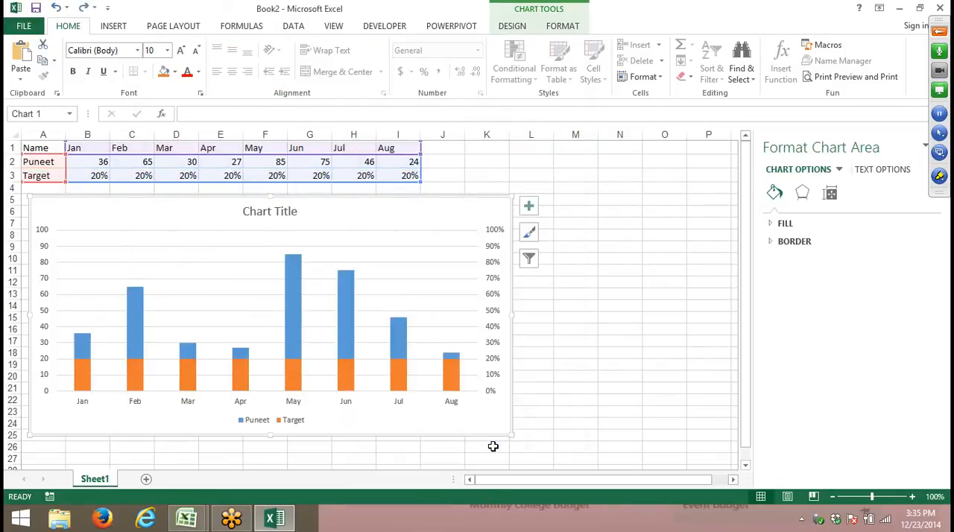
# - Change the chart to the Clustered Column - Line on Secondary Axis combo, with Target as the line
pyautogui.click(344, 375)
pyautogui.rightClick(343, 375)
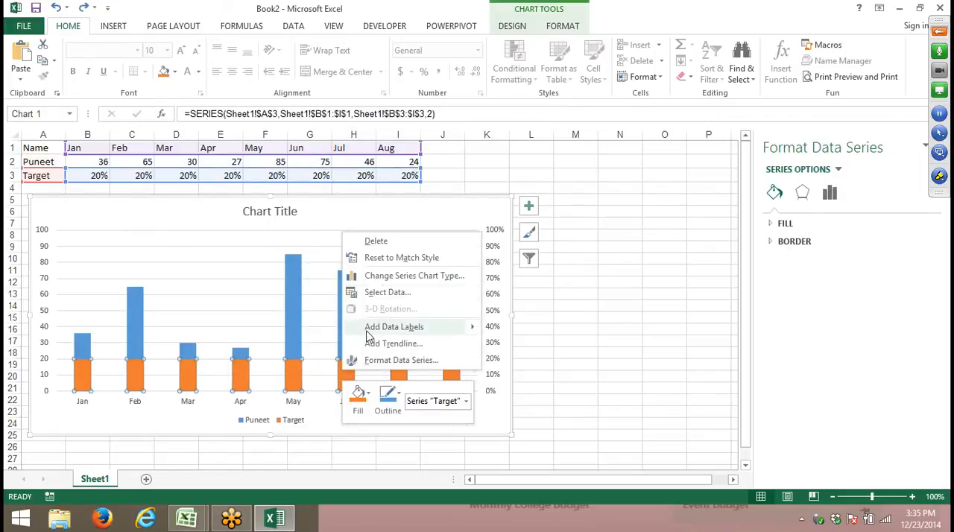
pyautogui.click(387, 278)
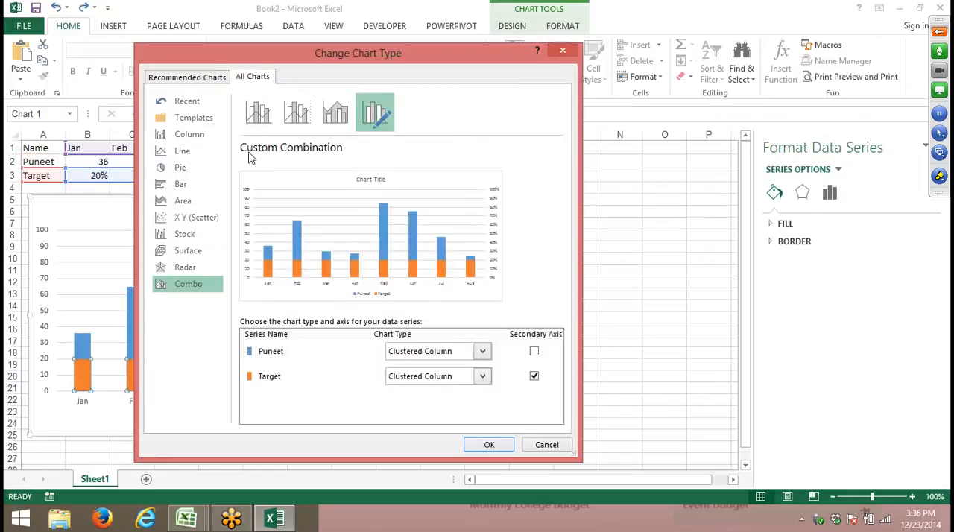
pyautogui.click(295, 123)
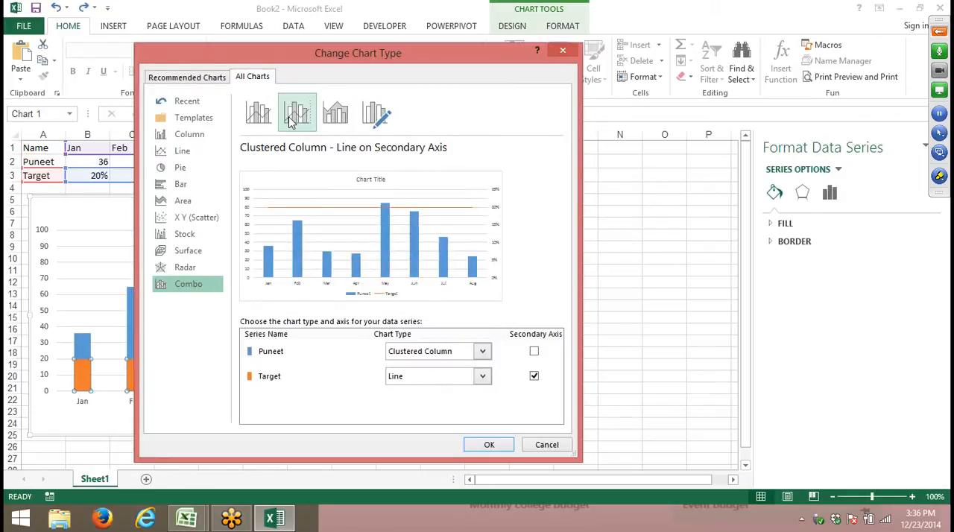
pyautogui.click(489, 445)
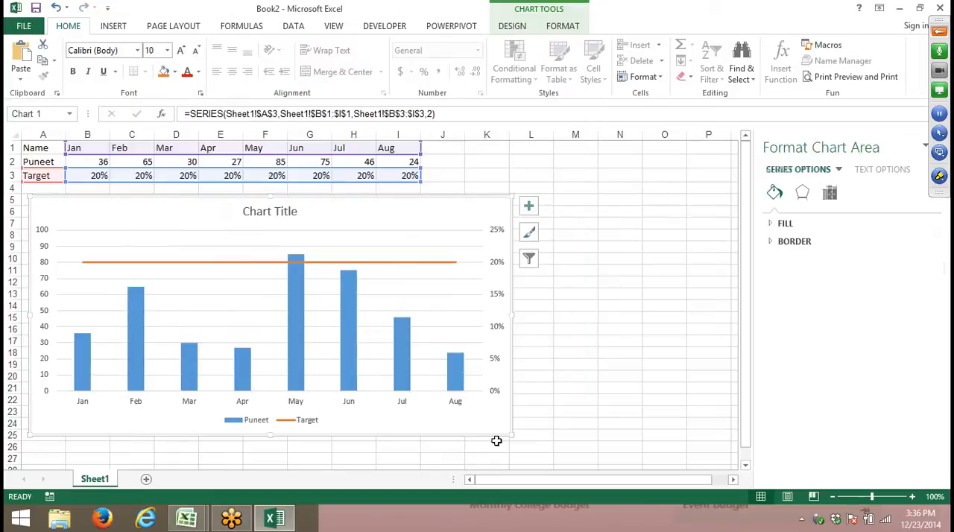
# - Set the combo chart's secondary axis maximum bound to 1.0 and enlarge the chart slightly
pyautogui.click(558, 349)
pyautogui.click(495, 244)
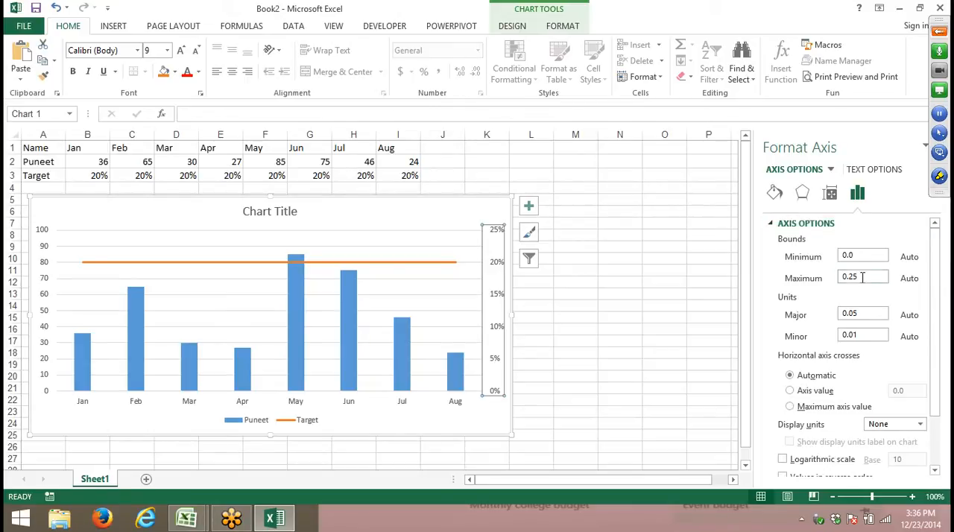
pyautogui.moveTo(862, 278); pyautogui.dragTo(844, 279)
pyautogui.write('1')
pyautogui.click(844, 314)
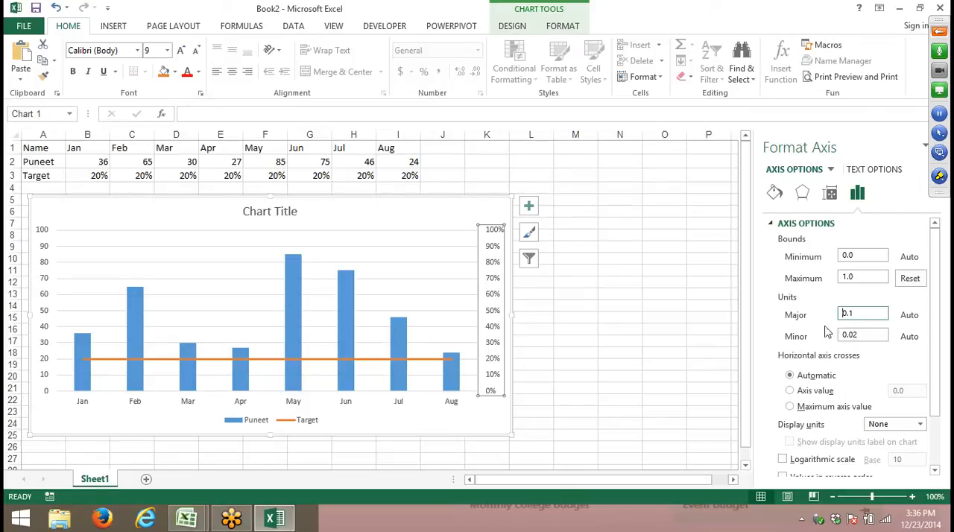
pyautogui.click(434, 215)
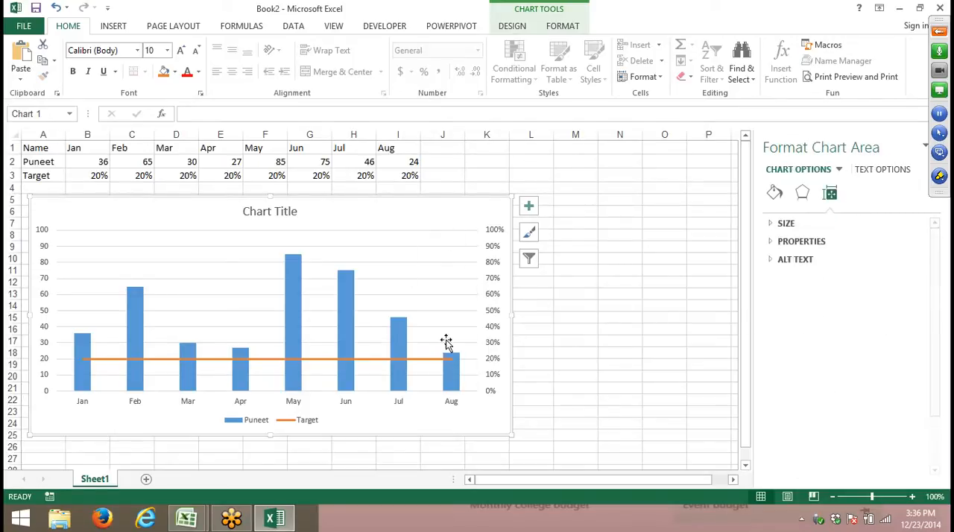
pyautogui.moveTo(511, 435)
pyautogui.mouseDown()
pyautogui.moveTo(539, 445)
pyautogui.moveTo(522, 445)
pyautogui.mouseUp()
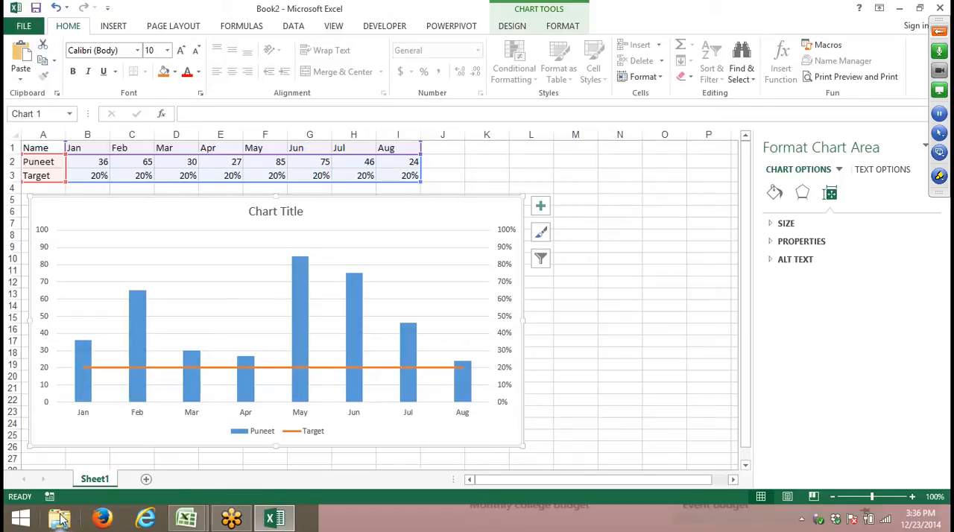
# - Add a new worksheet and enter the row labels Month, Sales and Target in cells A1 to A3
pyautogui.click(146, 479)
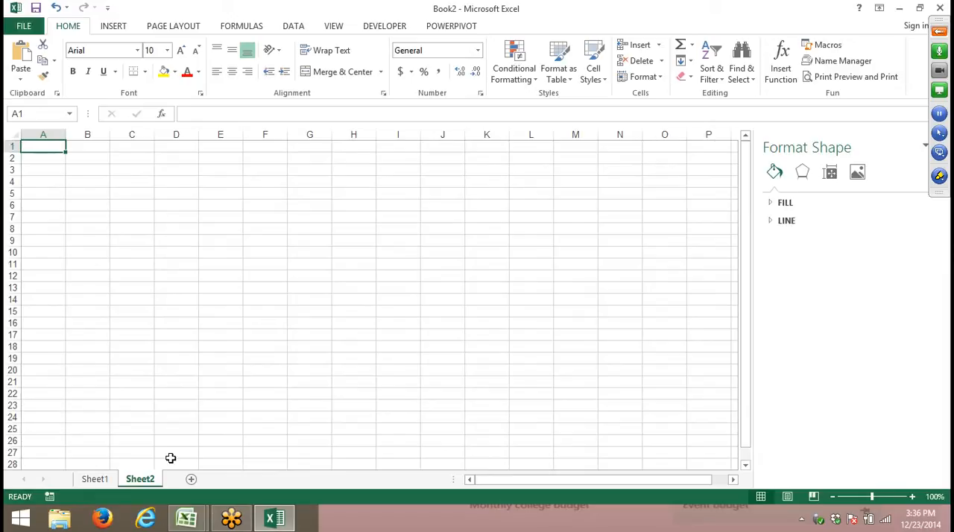
pyautogui.write('M')
pyautogui.press('BackSpace')
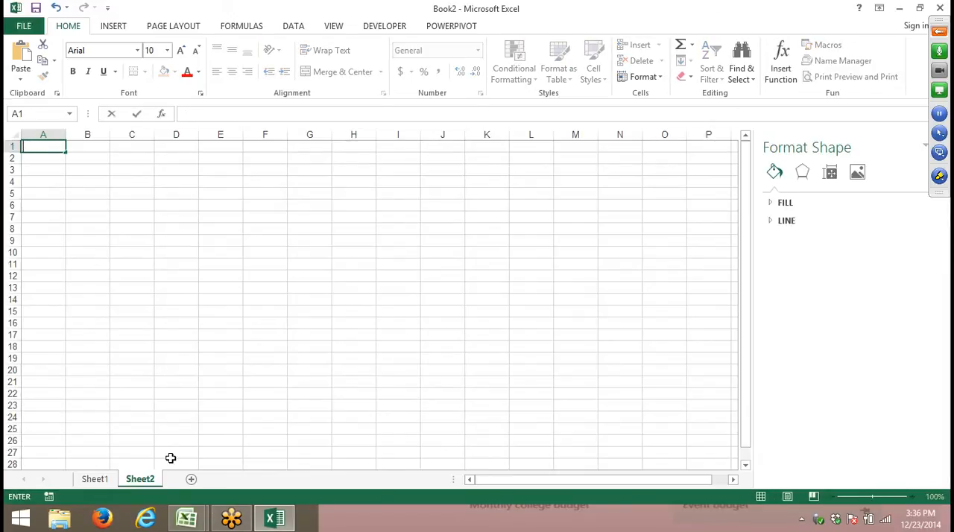
pyautogui.write('Month')
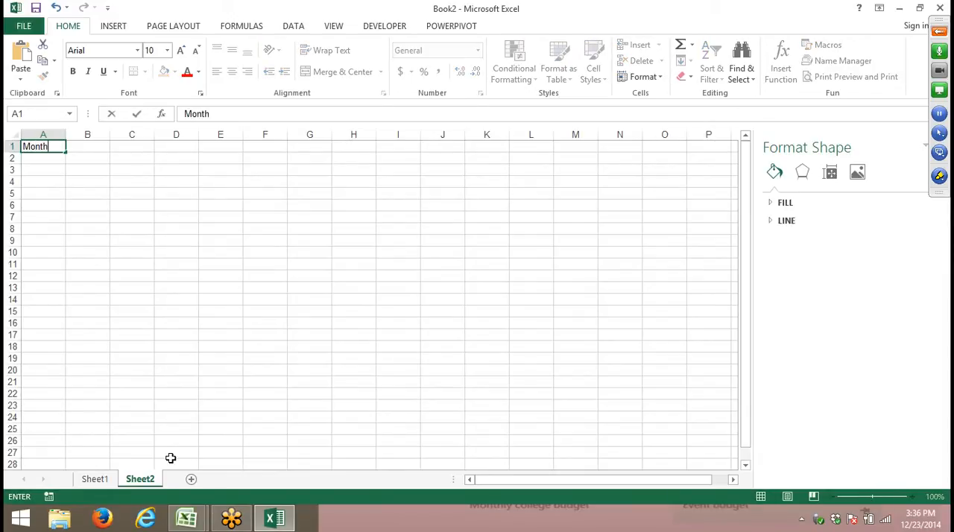
pyautogui.press('Return')
pyautogui.press('Up')
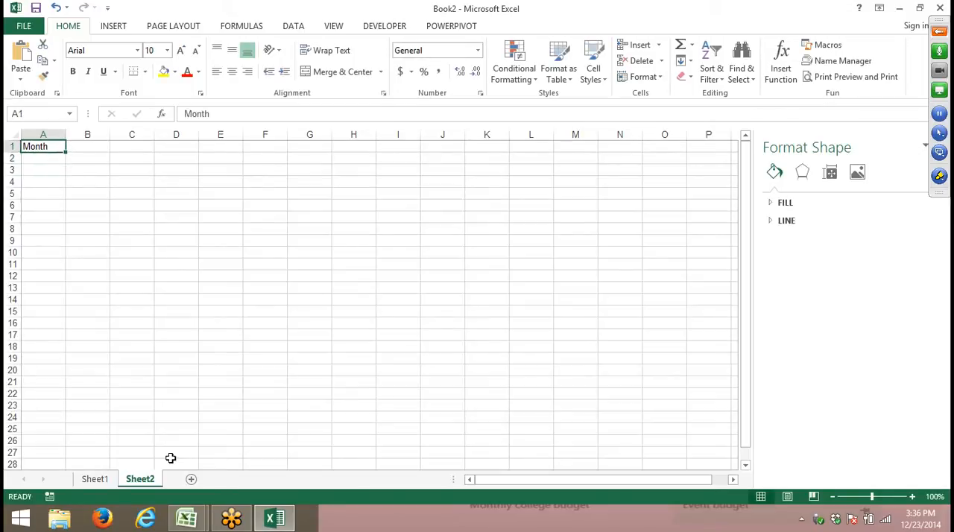
pyautogui.press('Down')
pyautogui.write('Sales')
pyautogui.press('Return')
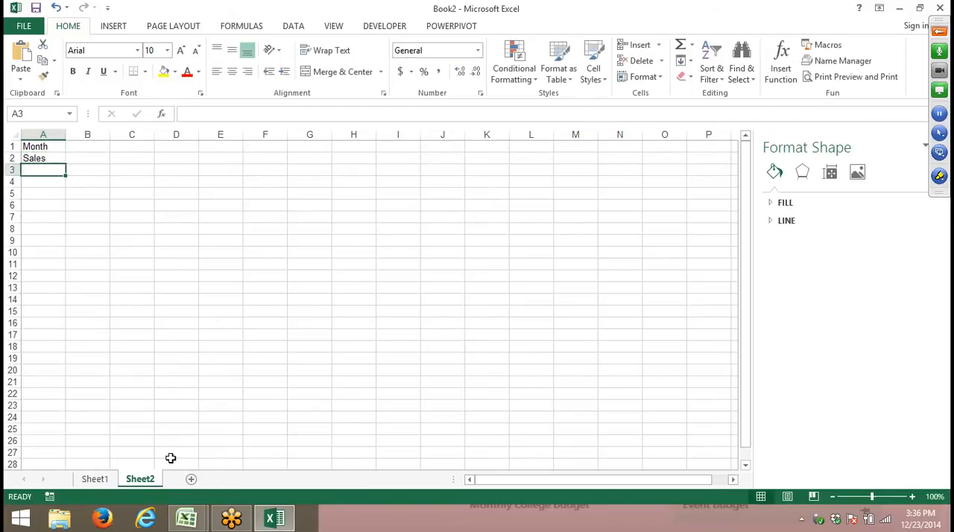
pyautogui.write('Target')
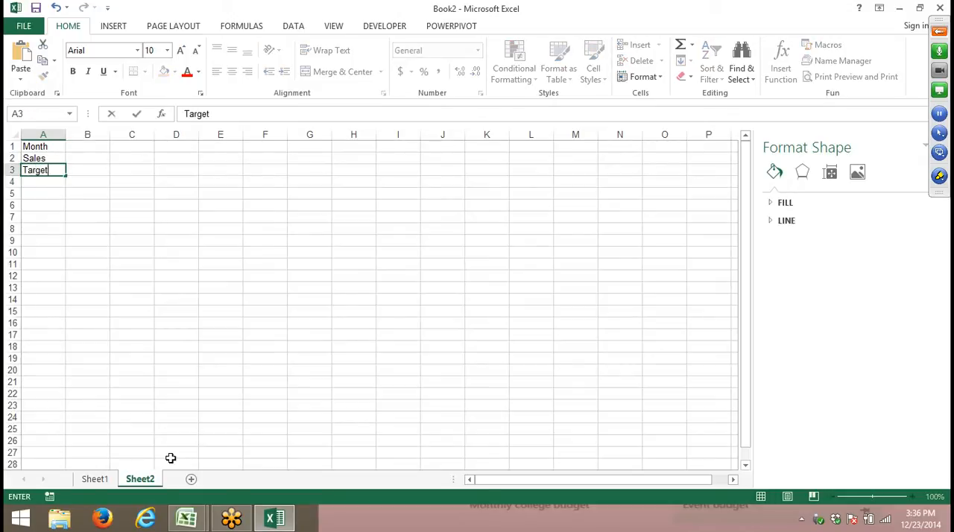
pyautogui.press('Return')
# - Fill column B with Jan in B1, a Sales value of 400 in B2 and a Target value of 600 in B3
pyautogui.press('Right')
pyautogui.press('Up')
pyautogui.press('Up')
pyautogui.press('Up')
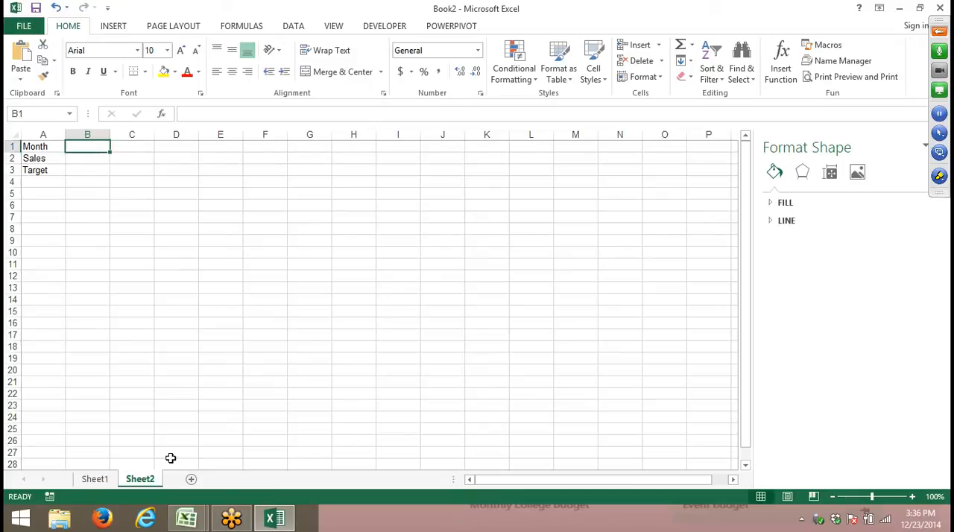
pyautogui.write('Jan')
pyautogui.press('Return')
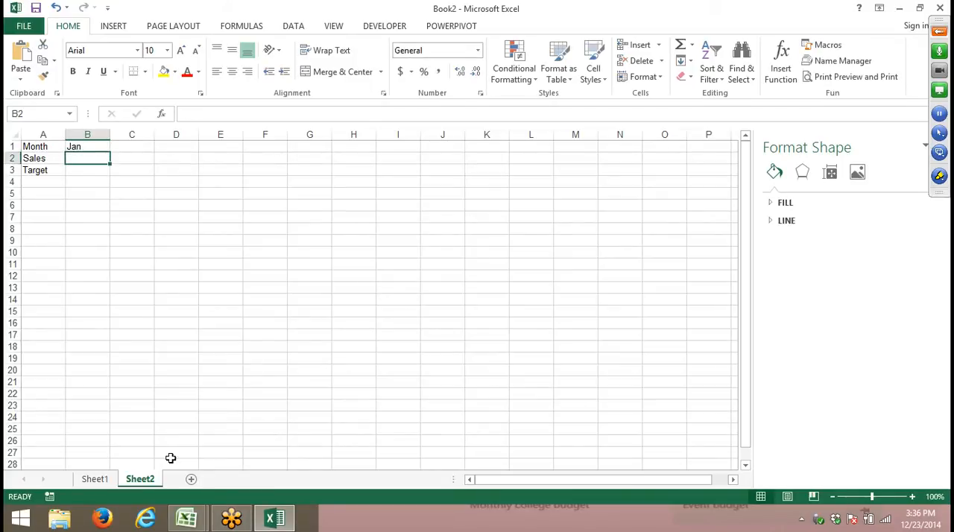
pyautogui.write('20')
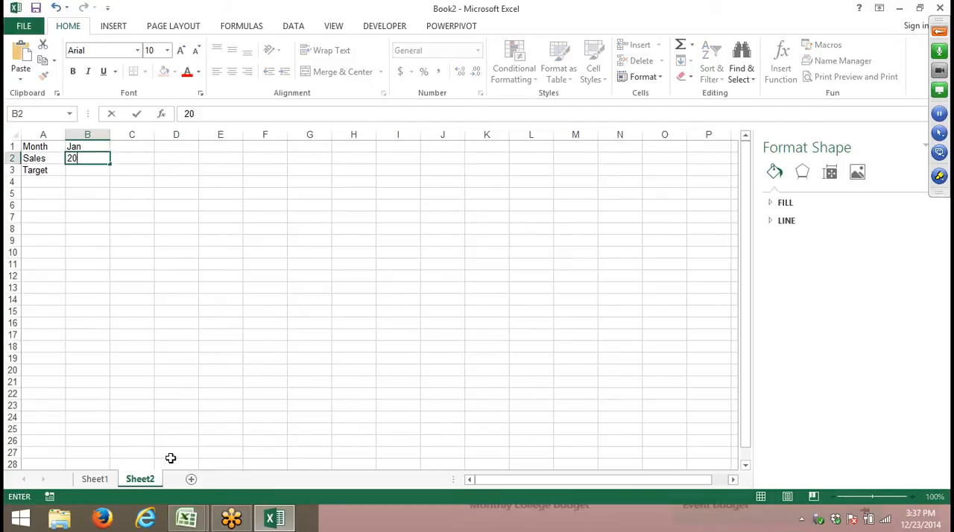
pyautogui.press('BackSpace')
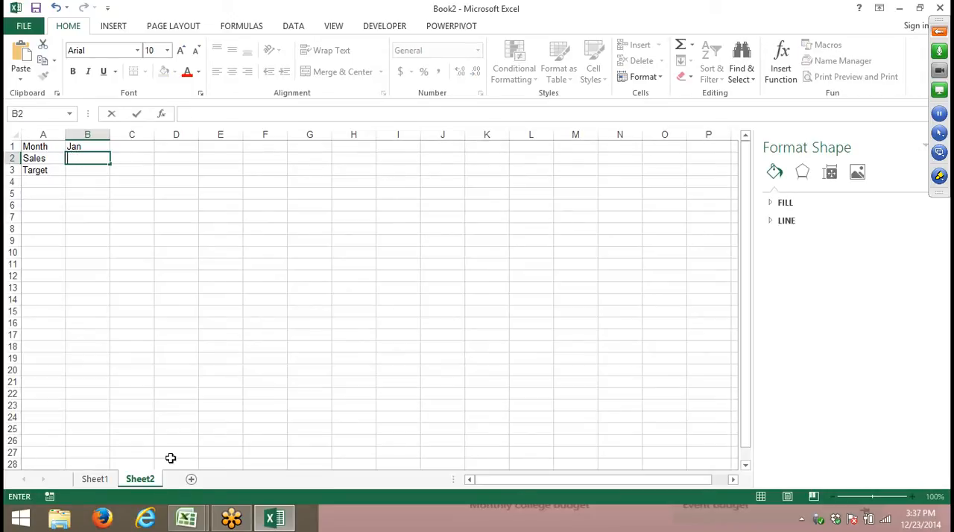
pyautogui.write('400')
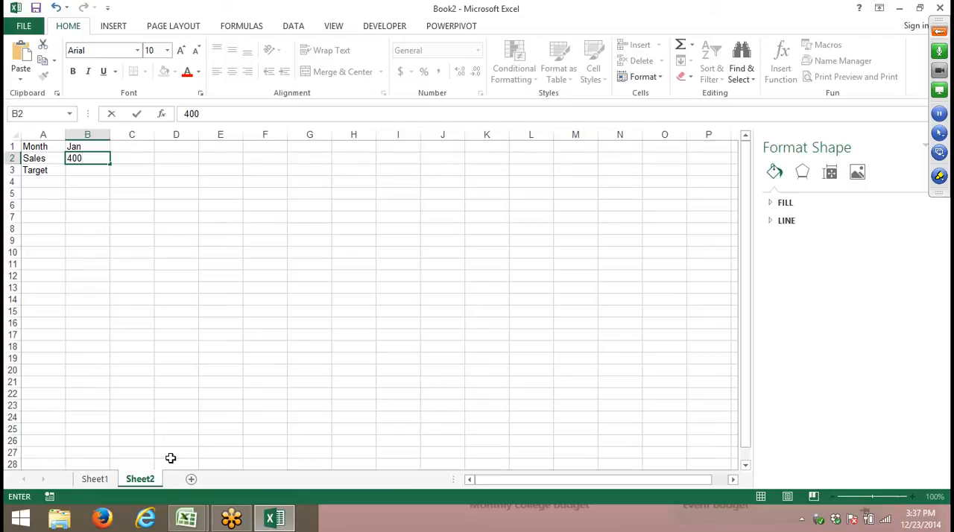
pyautogui.press('Return')
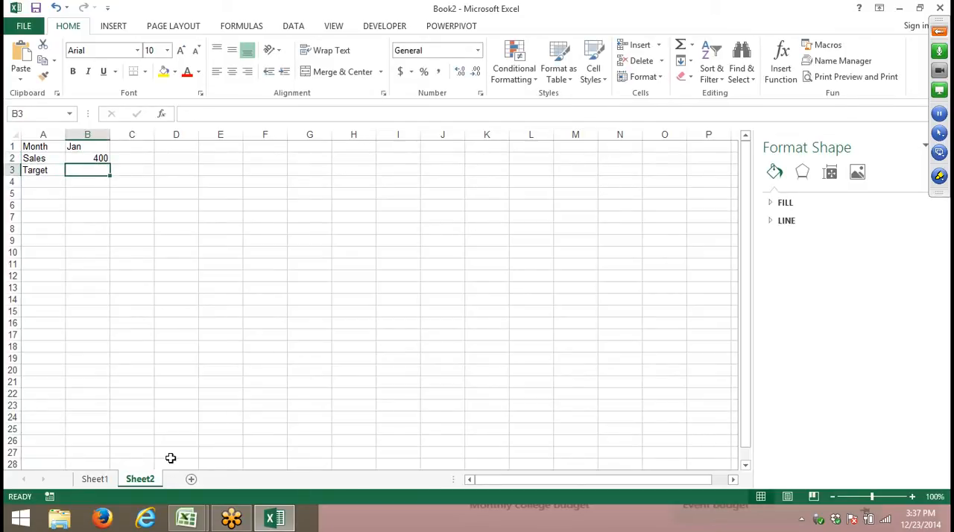
pyautogui.write('600')
pyautogui.press('Return')
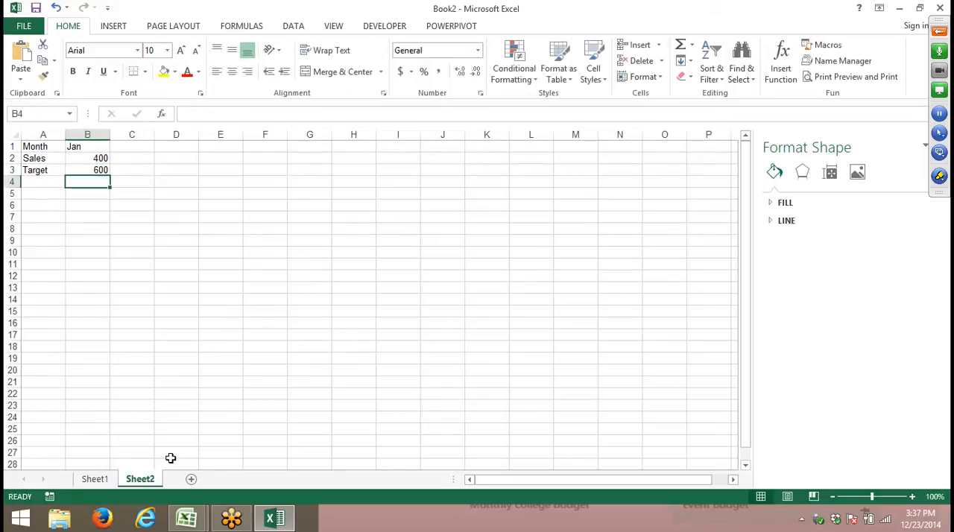
# - Insert a 2-D clustered column chart from the data in A1:B3
pyautogui.moveTo(51, 146); pyautogui.dragTo(79, 172)
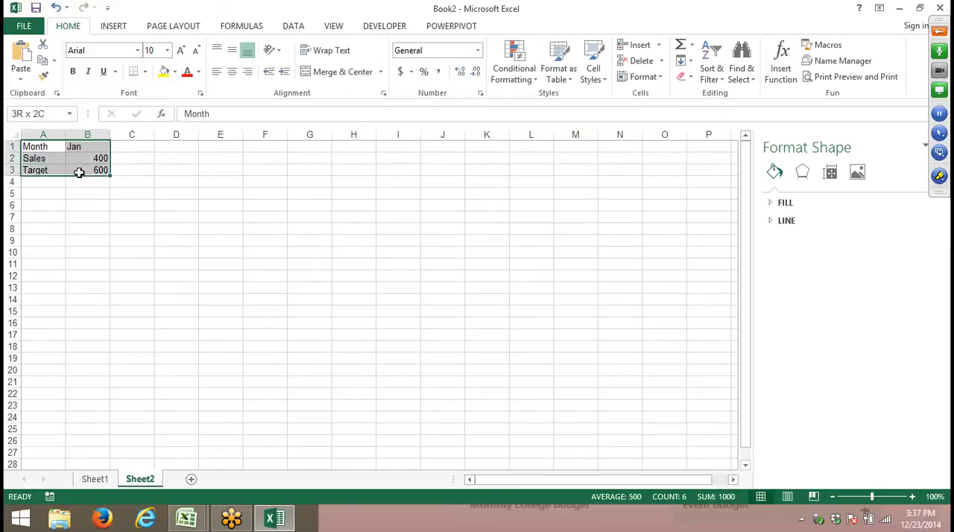
pyautogui.click(110, 29)
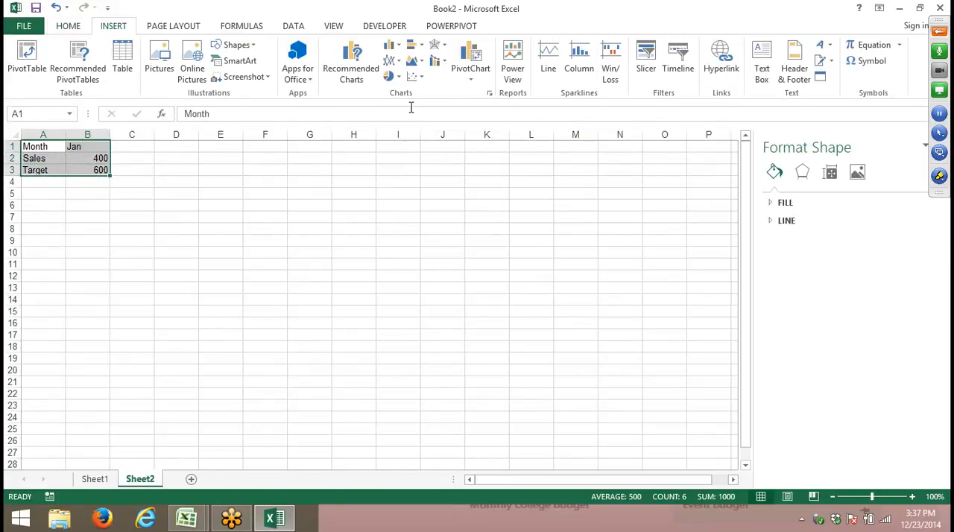
pyautogui.click(390, 45)
pyautogui.click(400, 87)
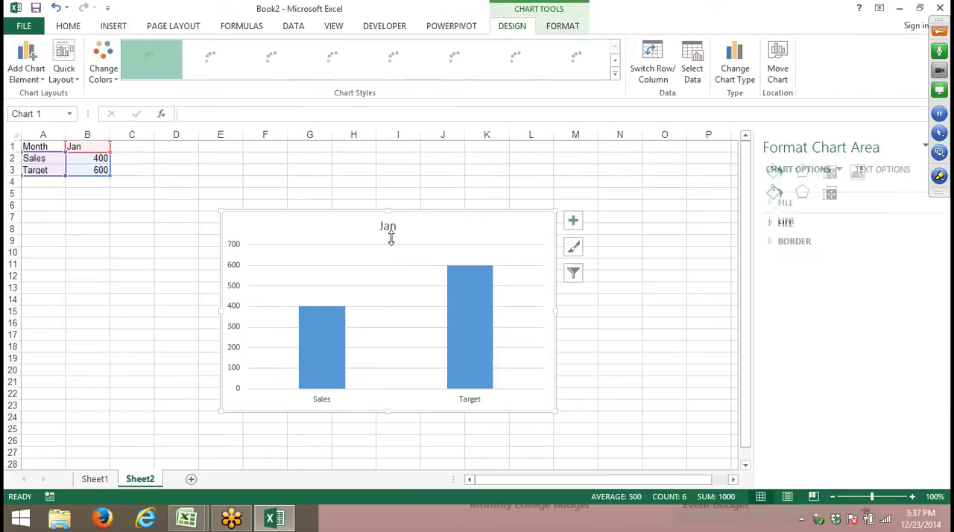
# - Move the chart up beside the data and enlarge it to span roughly columns D to M, down to row 23
pyautogui.moveTo(430, 213)
pyautogui.mouseDown()
pyautogui.moveTo(407, 202)
pyautogui.moveTo(394, 146)
pyautogui.mouseUp()
pyautogui.moveTo(516, 348); pyautogui.dragTo(550, 378)
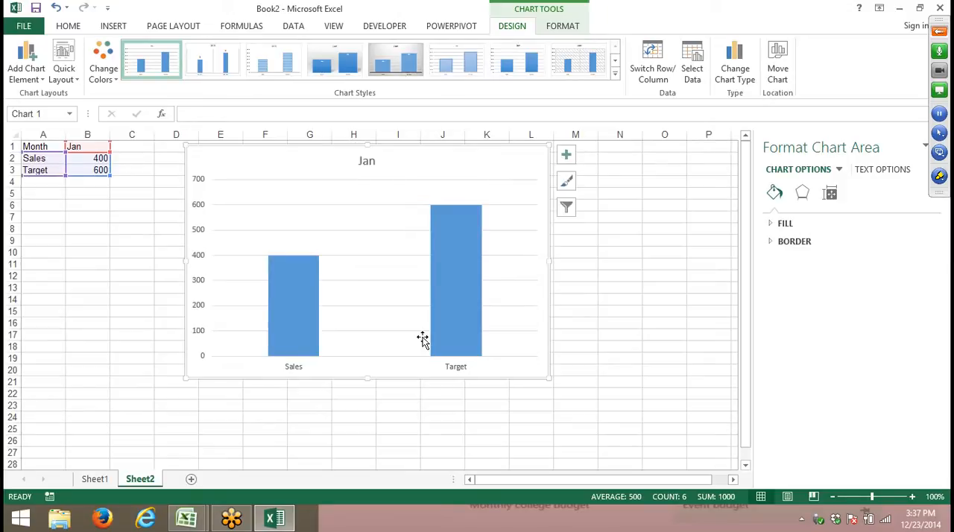
pyautogui.click(270, 310)
pyautogui.click(332, 317)
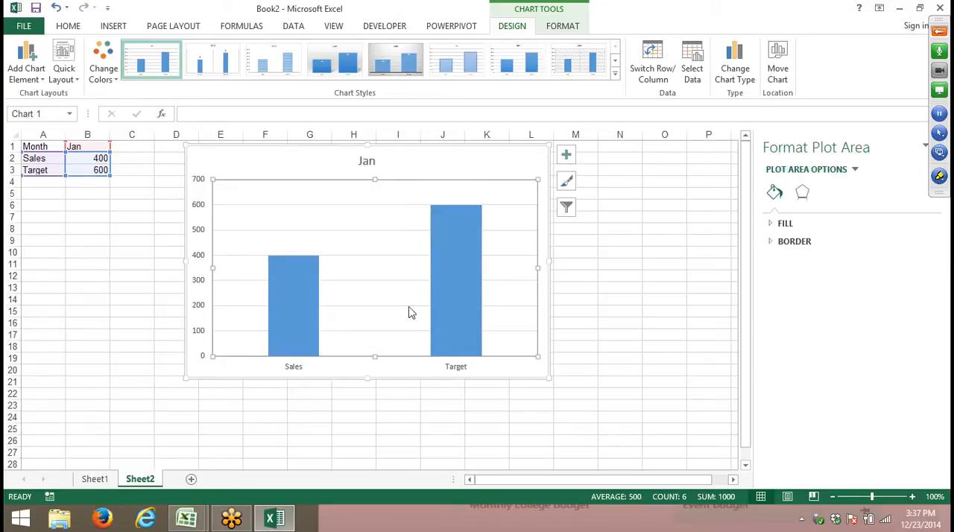
pyautogui.click(451, 297)
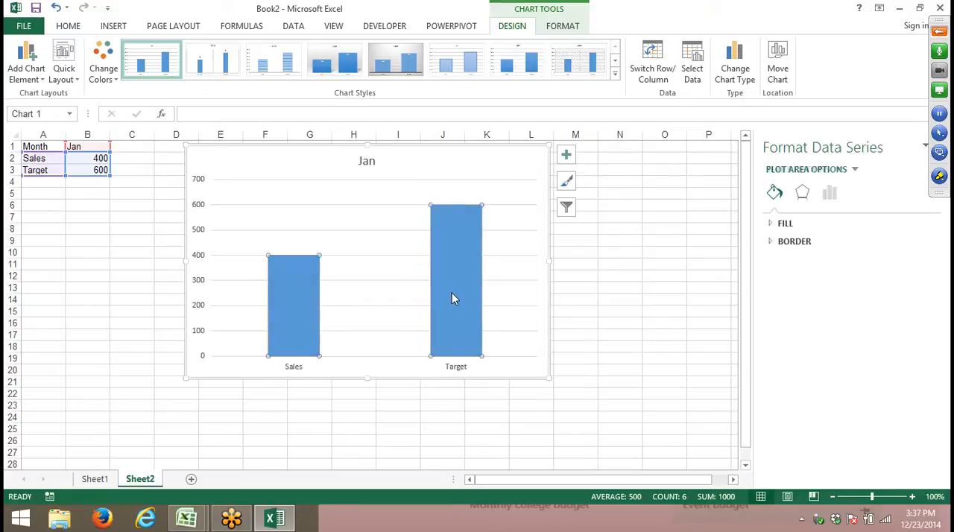
pyautogui.moveTo(548, 380); pyautogui.dragTo(604, 415)
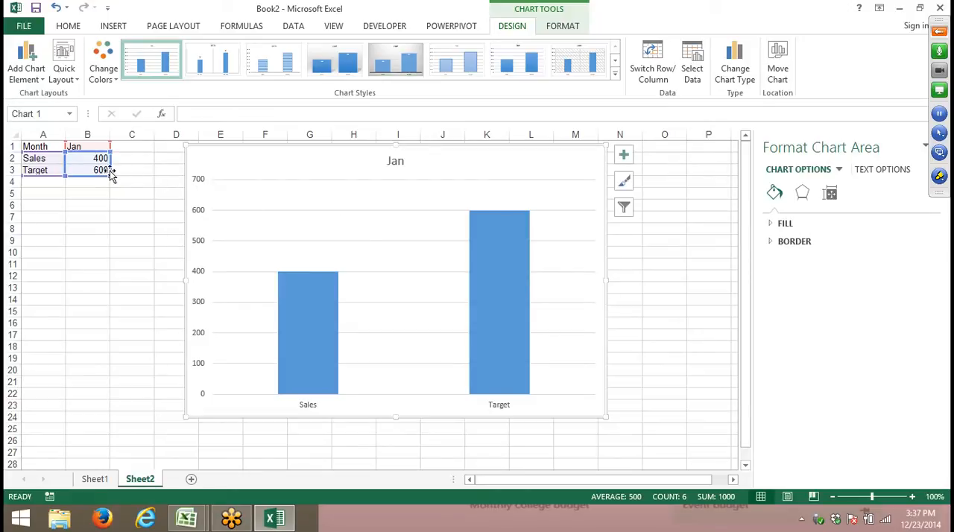
# - Extend the chart's data range to include column C and enter 600 in cell C2 as a second Sales value
pyautogui.moveTo(117, 174); pyautogui.dragTo(135, 179)
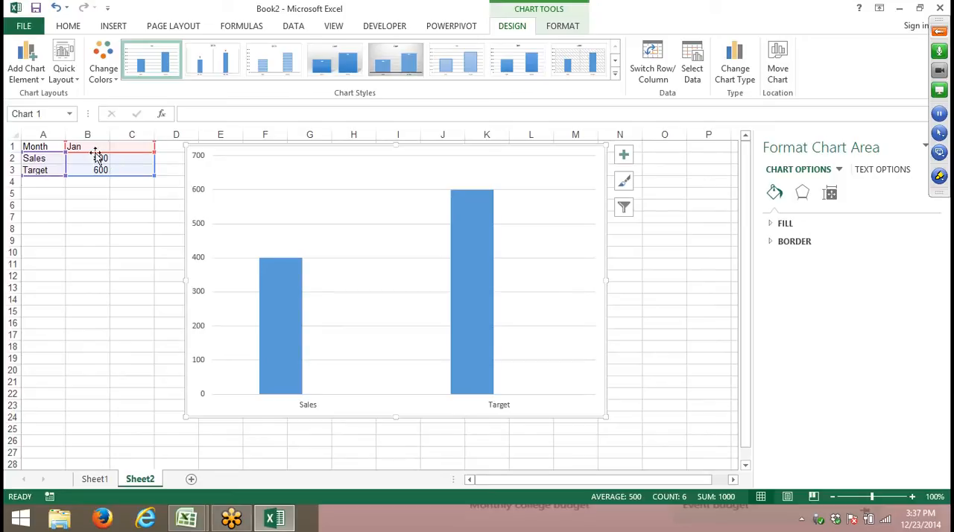
pyautogui.click(135, 158)
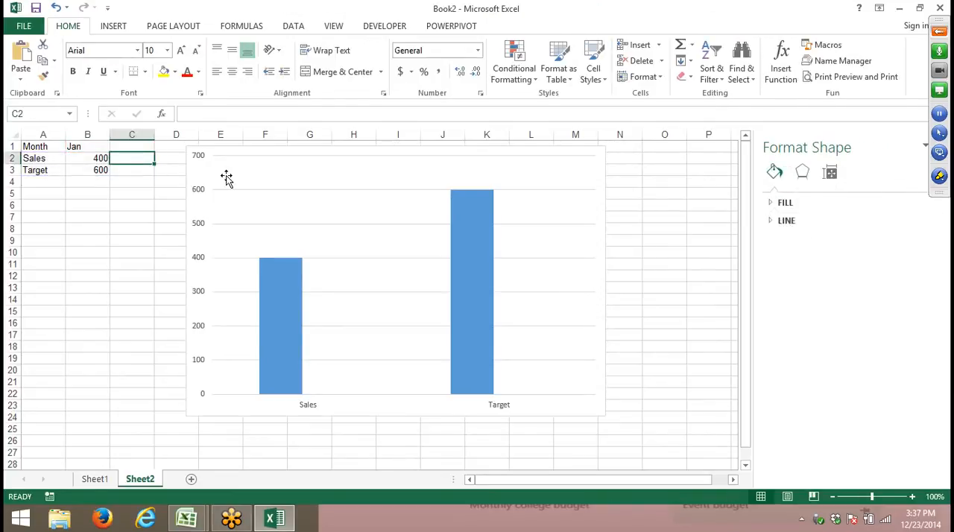
pyautogui.write('400')
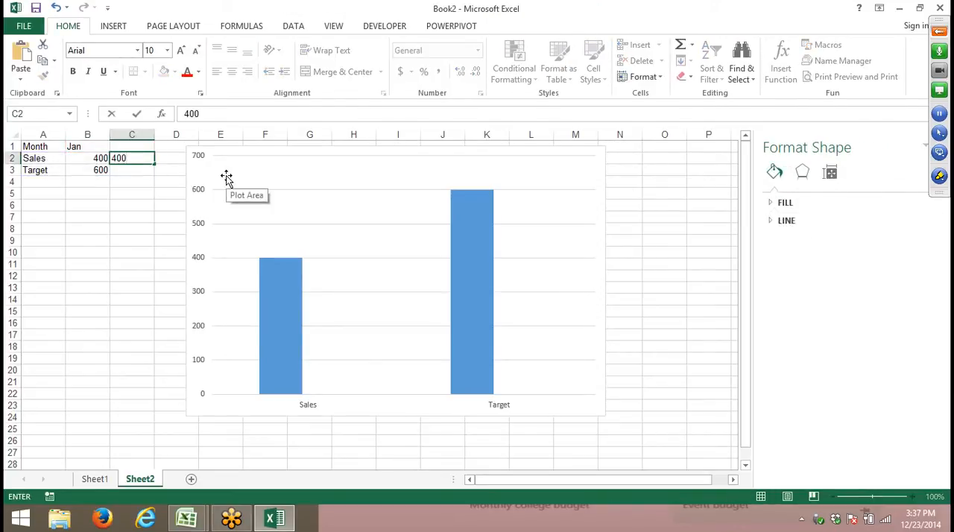
pyautogui.press('BackSpace')
pyautogui.press('BackSpace')
pyautogui.press('BackSpace')
pyautogui.write('600')
pyautogui.press('Return')
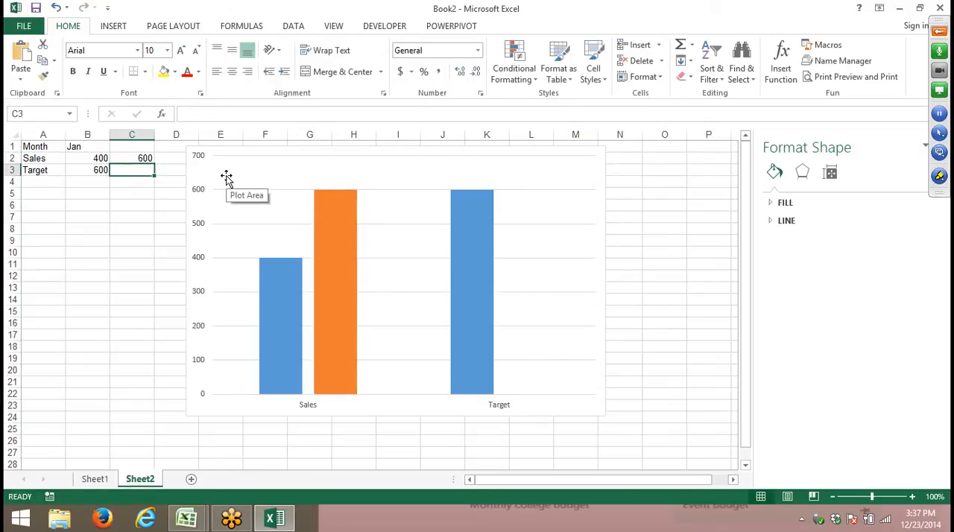
# - Clear the Target row contents in cells A3 to C3
pyautogui.press('Left')
pyautogui.press('Left')
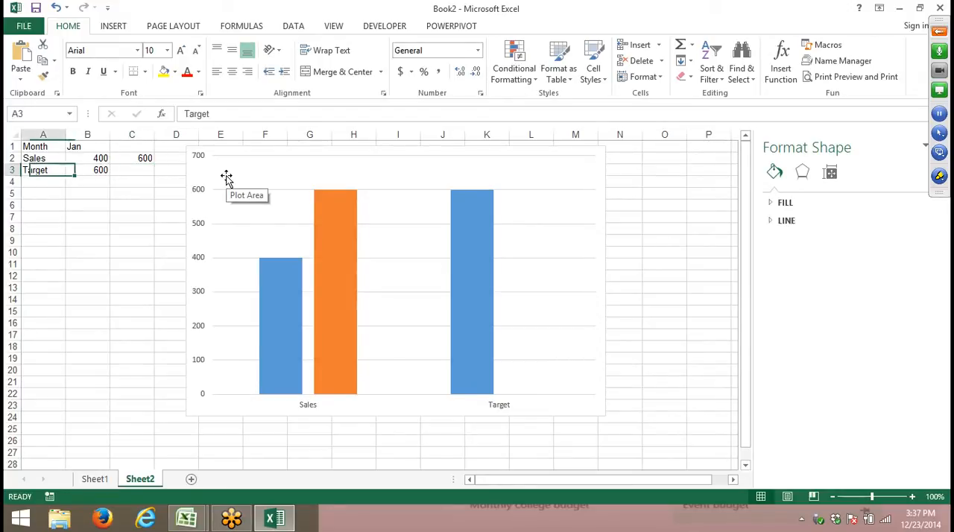
pyautogui.press('Right')
pyautogui.press('Left')
pyautogui.hotkey('shift', 'Right')
pyautogui.hotkey('shift', 'Right')
pyautogui.press('Delete')
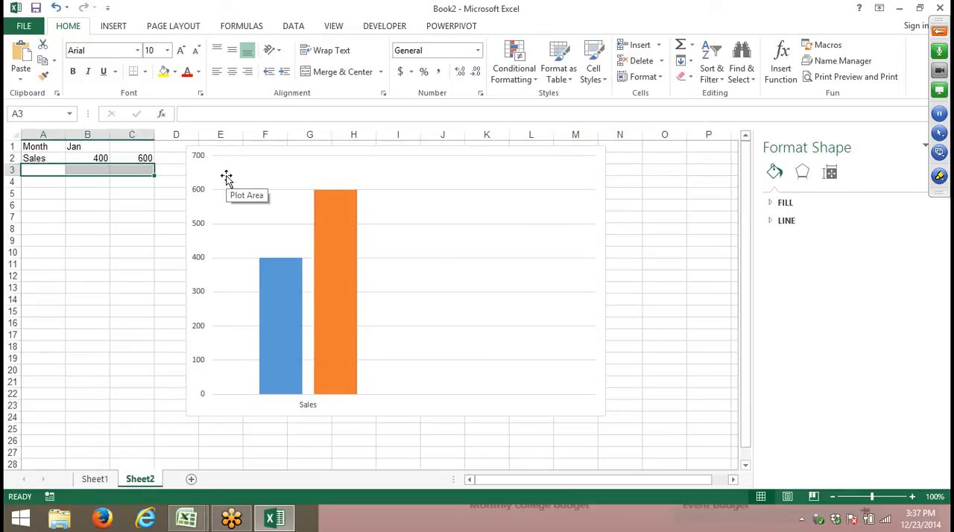
# - Enlarge the column chart slightly from its lower corner
pyautogui.click(609, 409)
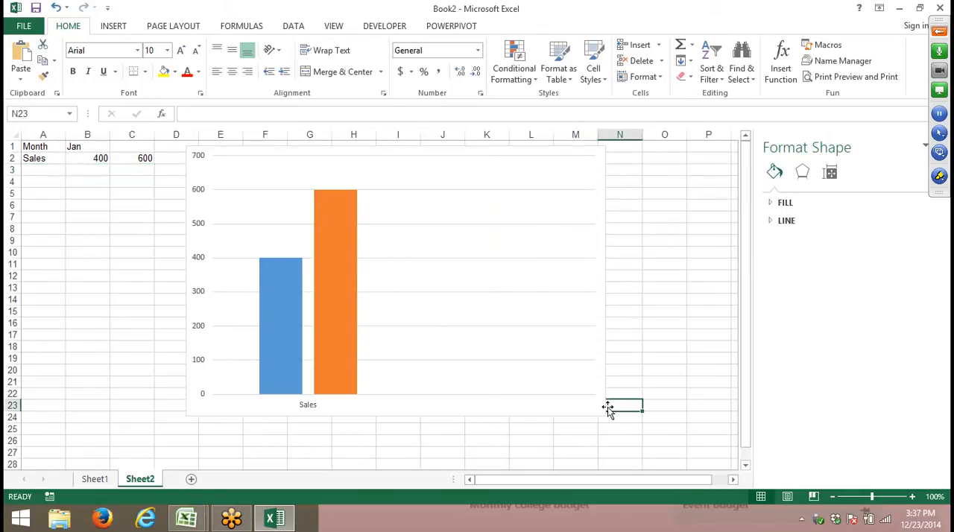
pyautogui.click(602, 410)
pyautogui.moveTo(604, 418); pyautogui.dragTo(609, 421)
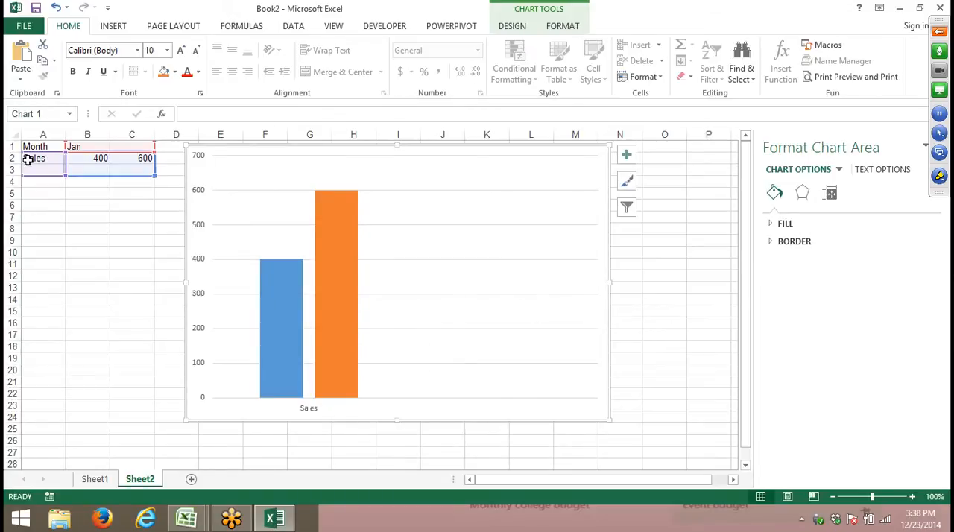
# - Select Series 2 in the chart and plot it on the secondary axis
pyautogui.click(557, 27)
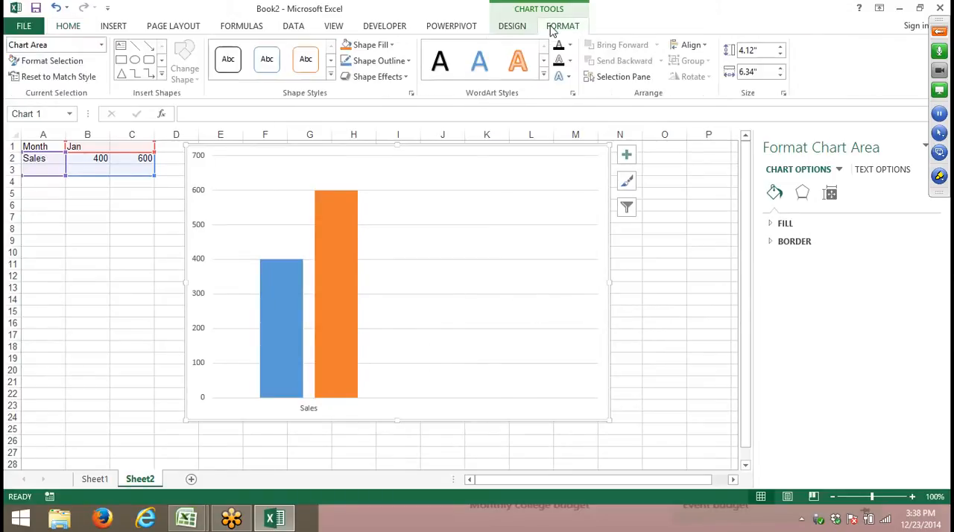
pyautogui.click(101, 46)
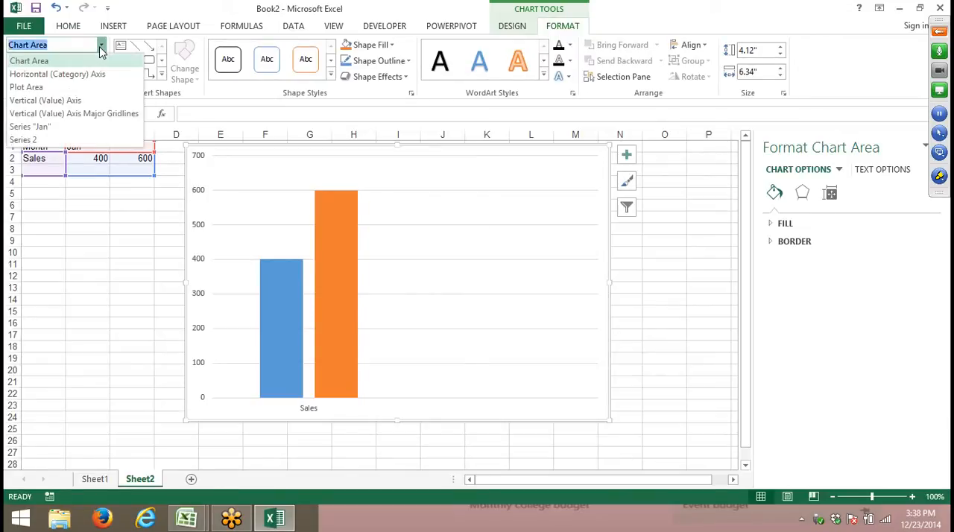
pyautogui.click(84, 139)
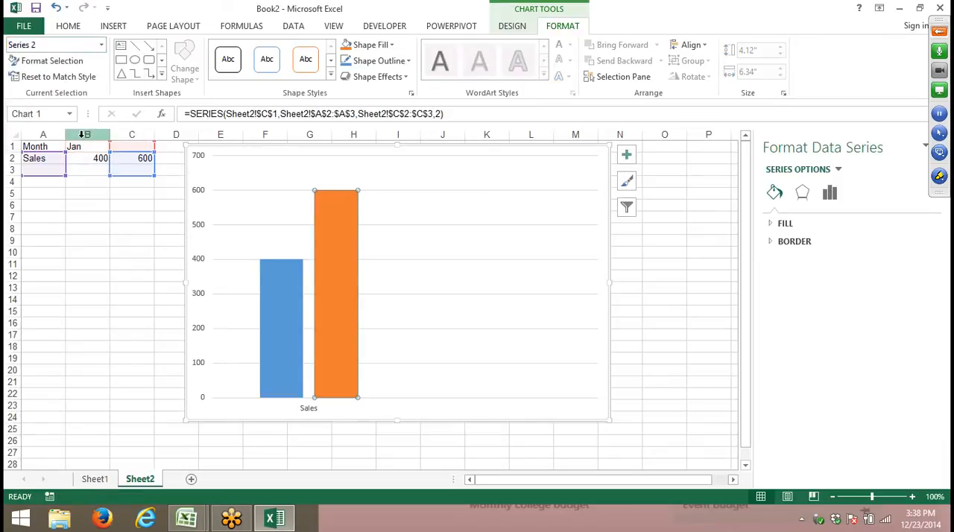
pyautogui.click(45, 61)
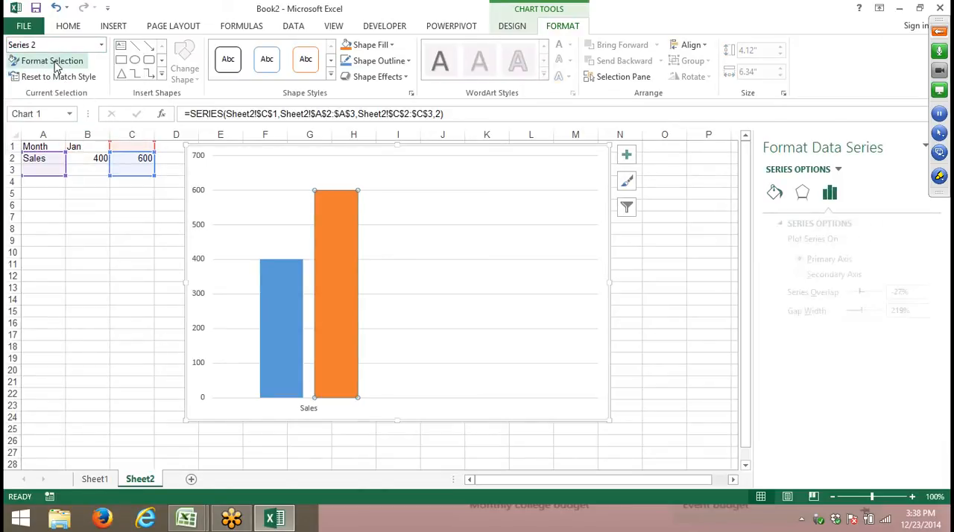
pyautogui.click(804, 275)
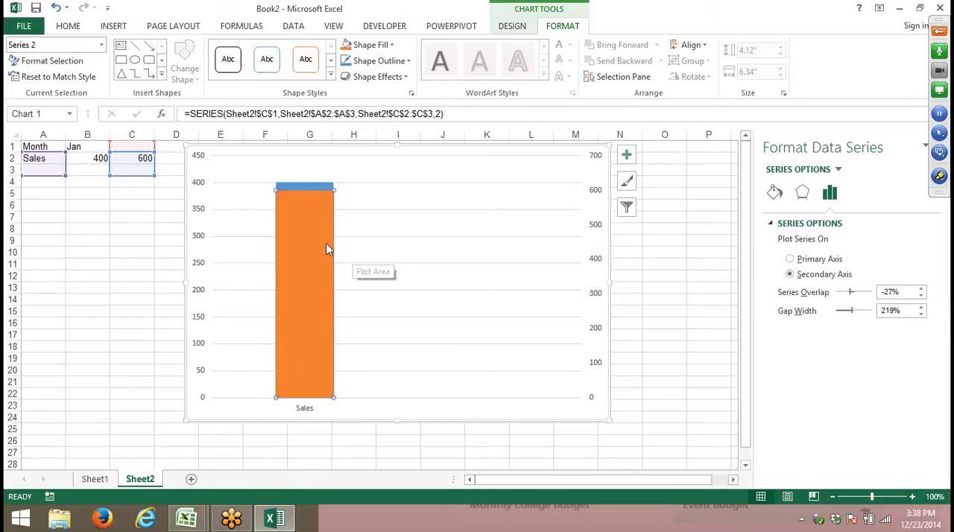
# - Limit the orange series' source ranges to row 2 only, using A2 as its category and C2 as its value
pyautogui.click(296, 184)
pyautogui.click(296, 198)
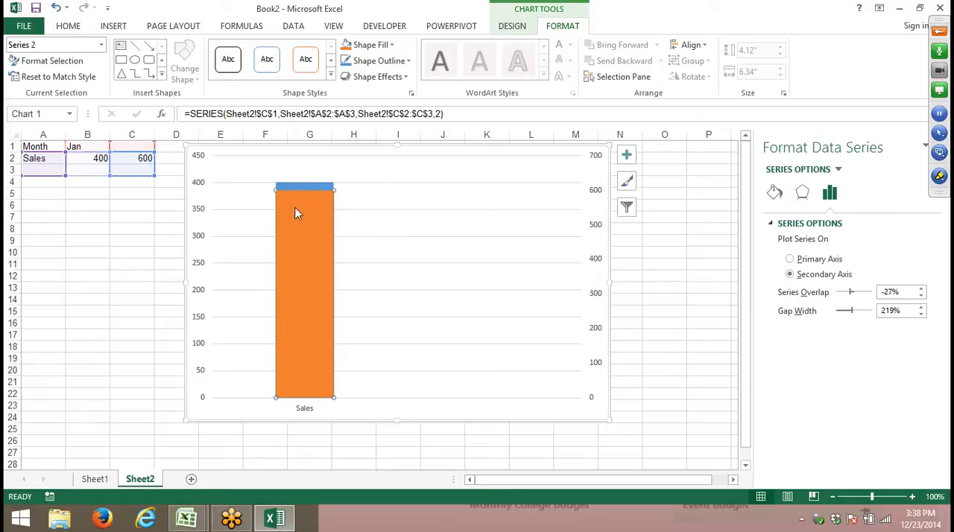
pyautogui.click(296, 186)
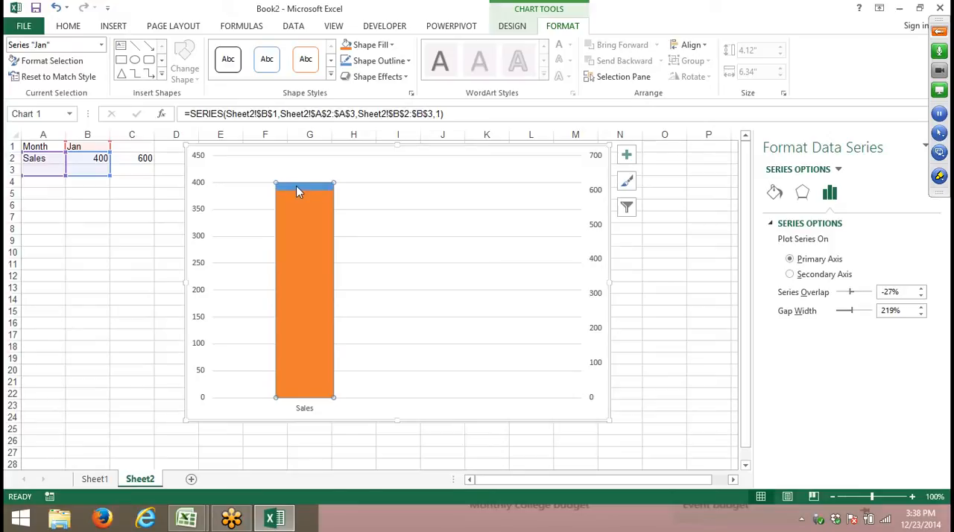
pyautogui.click(302, 238)
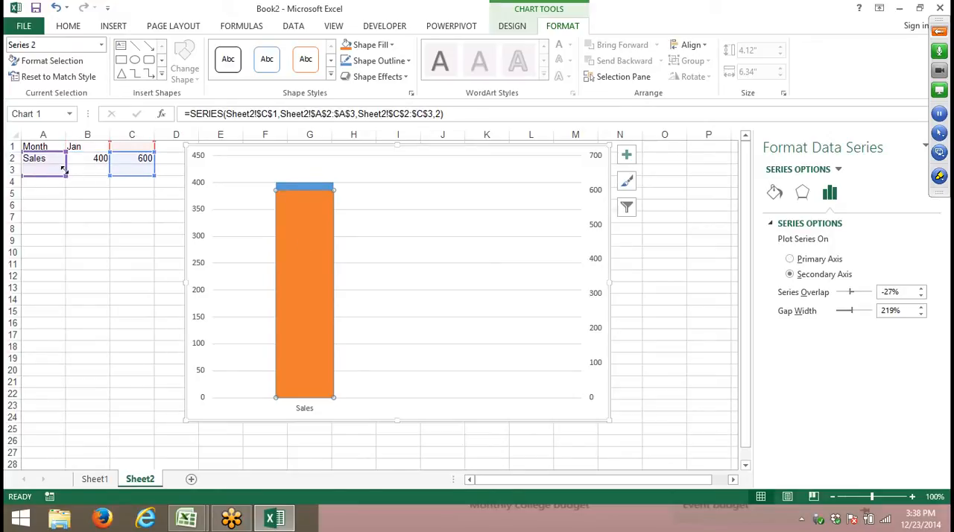
pyautogui.click(156, 176)
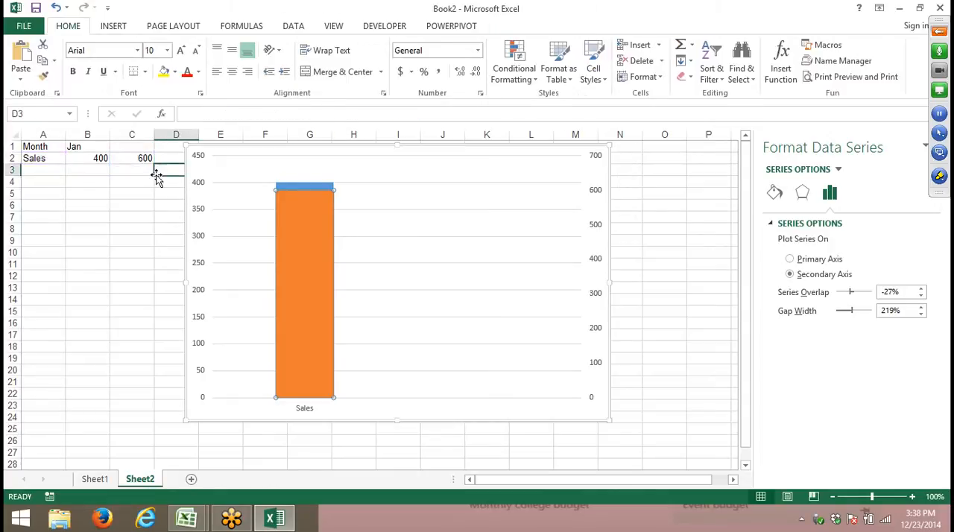
pyautogui.click(303, 211)
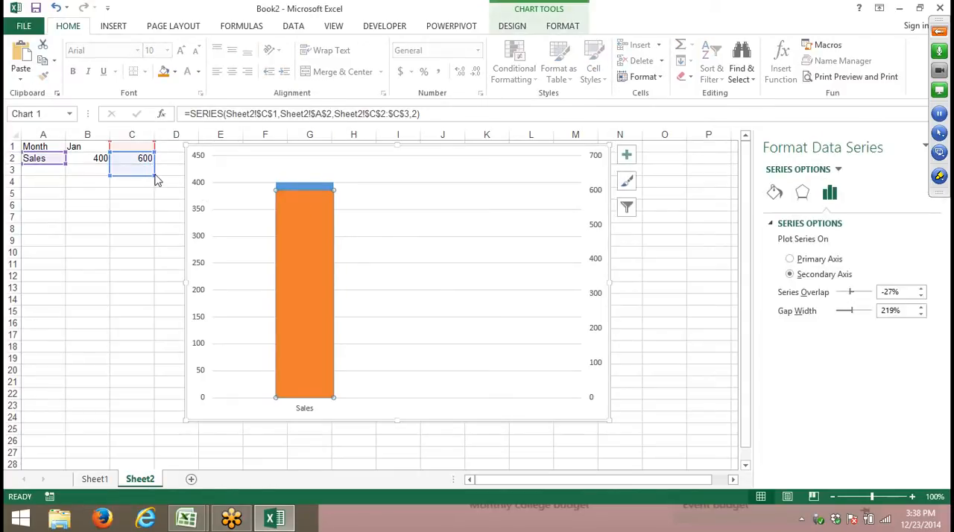
pyautogui.moveTo(155, 179); pyautogui.dragTo(154, 164)
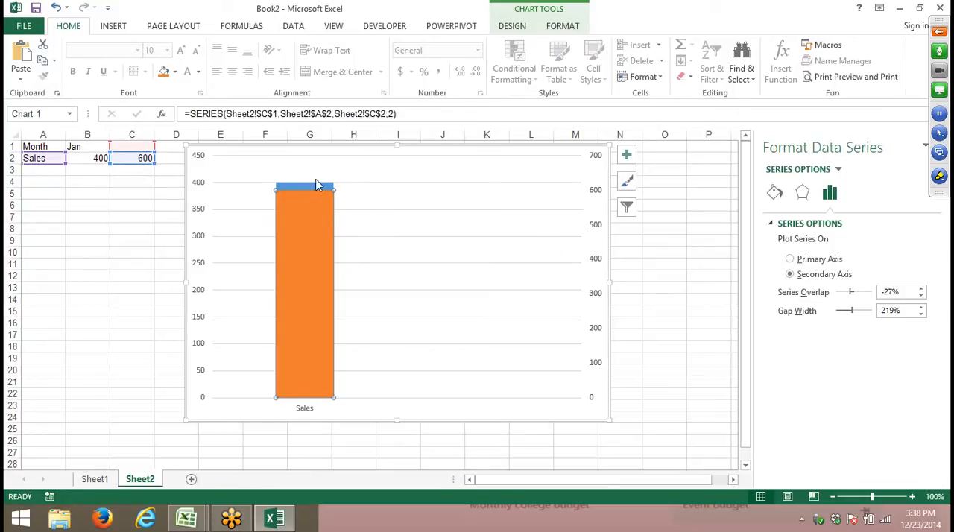
# - Set the maximum bound of the chart's primary vertical axis to 1000
pyautogui.click(207, 160)
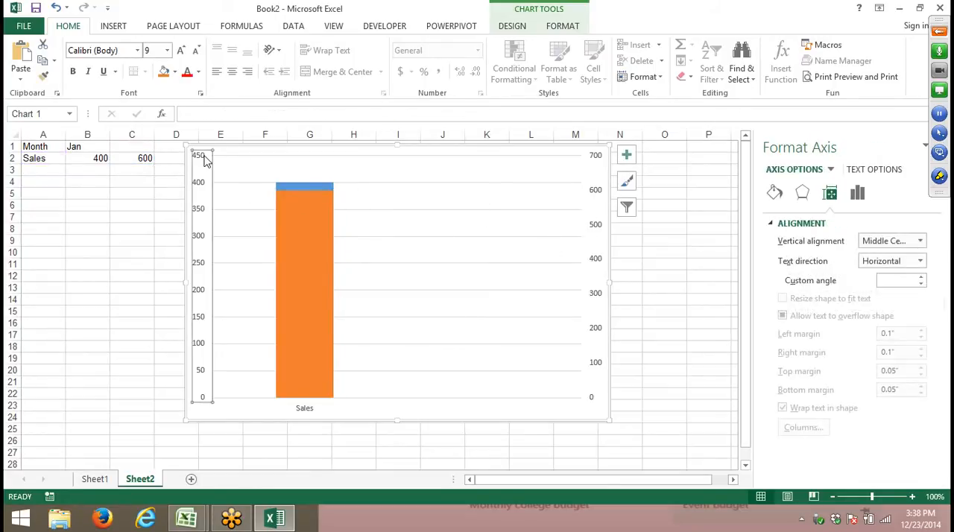
pyautogui.click(857, 202)
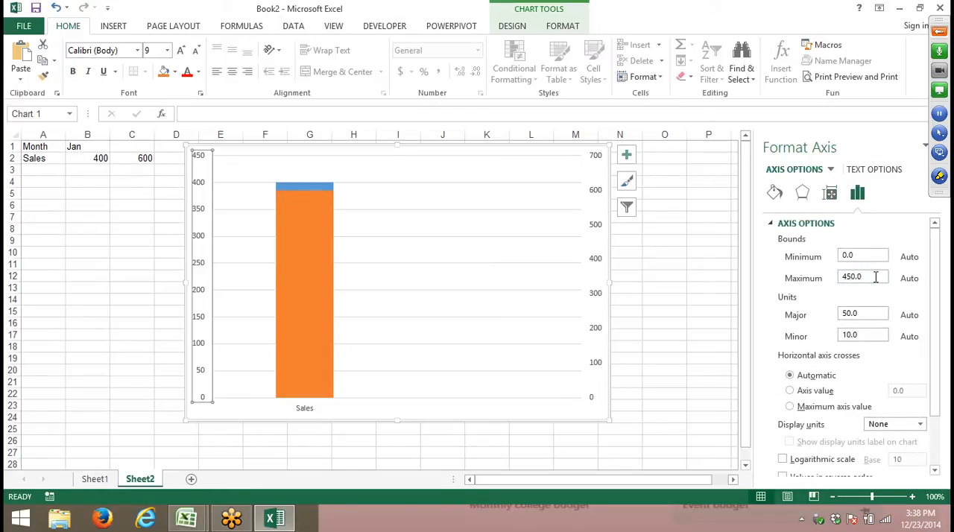
pyautogui.moveTo(871, 277); pyautogui.dragTo(806, 275)
pyautogui.write('1000')
pyautogui.click(856, 314)
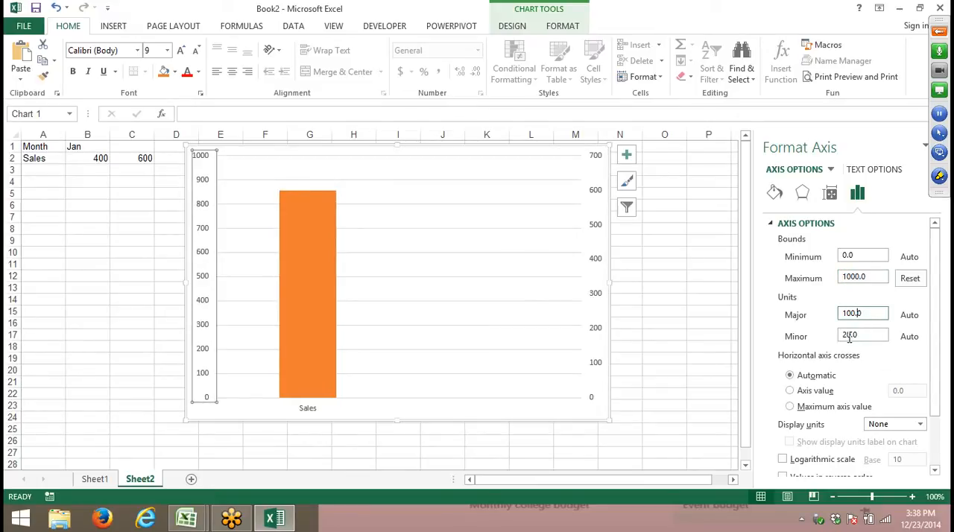
# - Set the maximum bound of the chart's secondary vertical axis to 1000
pyautogui.click(599, 165)
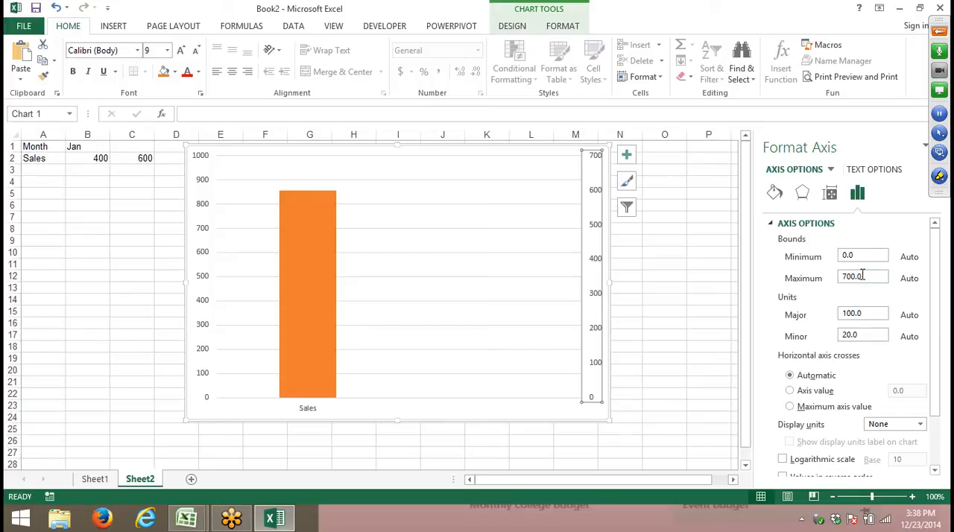
pyautogui.moveTo(863, 276); pyautogui.dragTo(791, 271)
pyautogui.write('100')
pyautogui.click(848, 317)
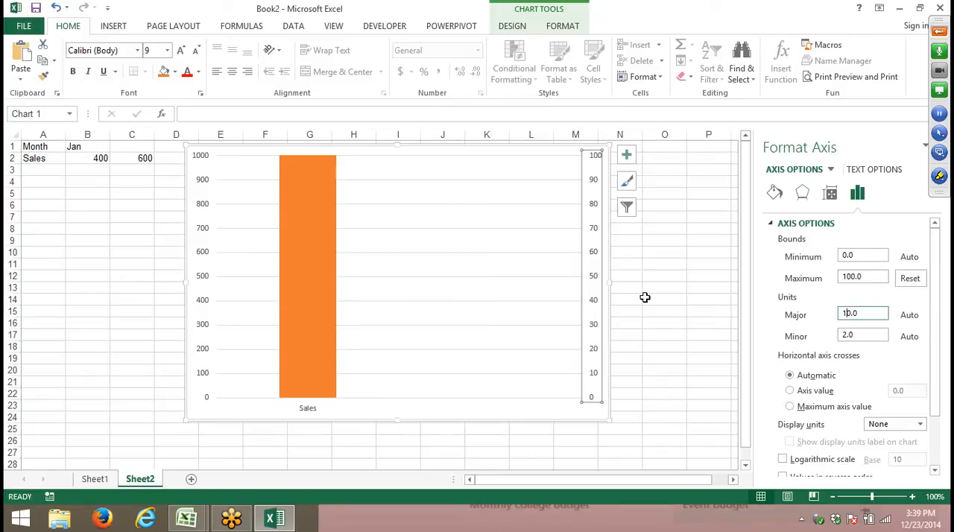
pyautogui.click(858, 275)
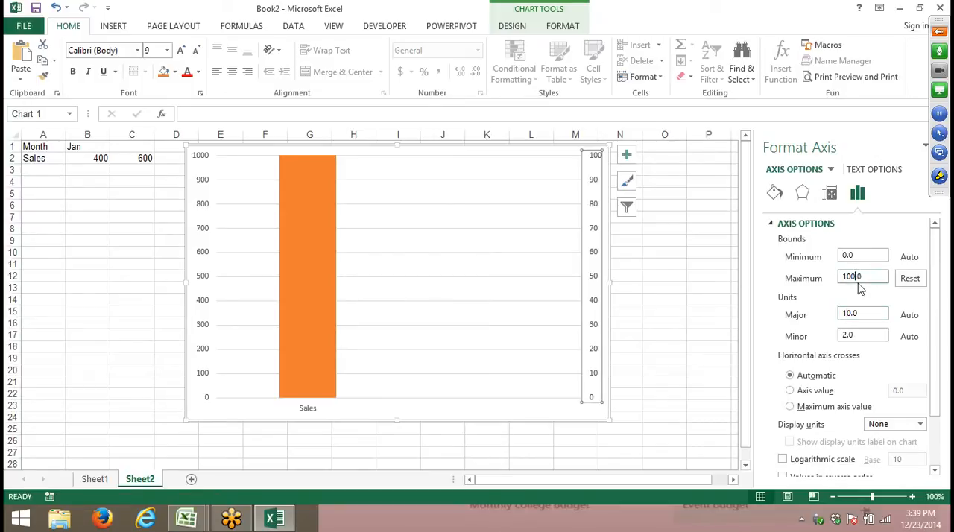
pyautogui.click(863, 314)
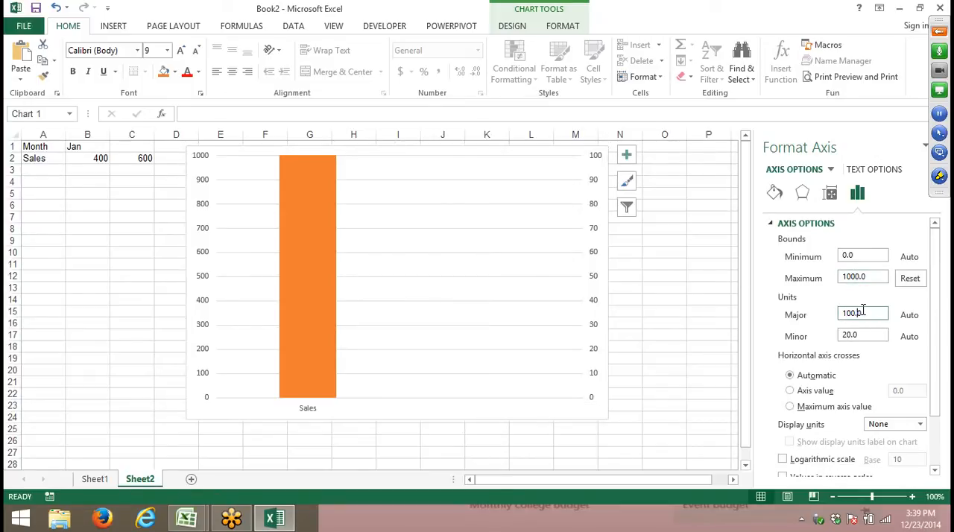
pyautogui.click(667, 288)
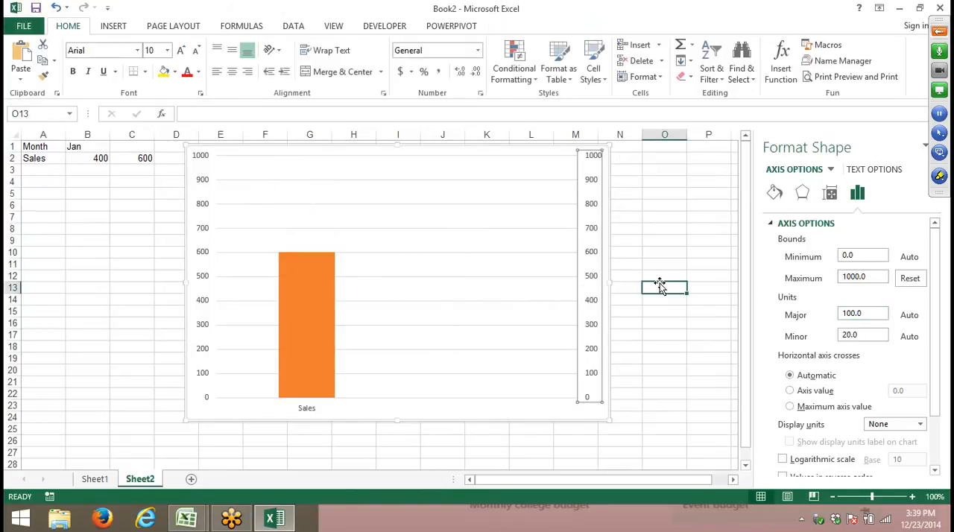
# - Change the orange series' plot order to 1 in its SERIES formula
pyautogui.click(426, 278)
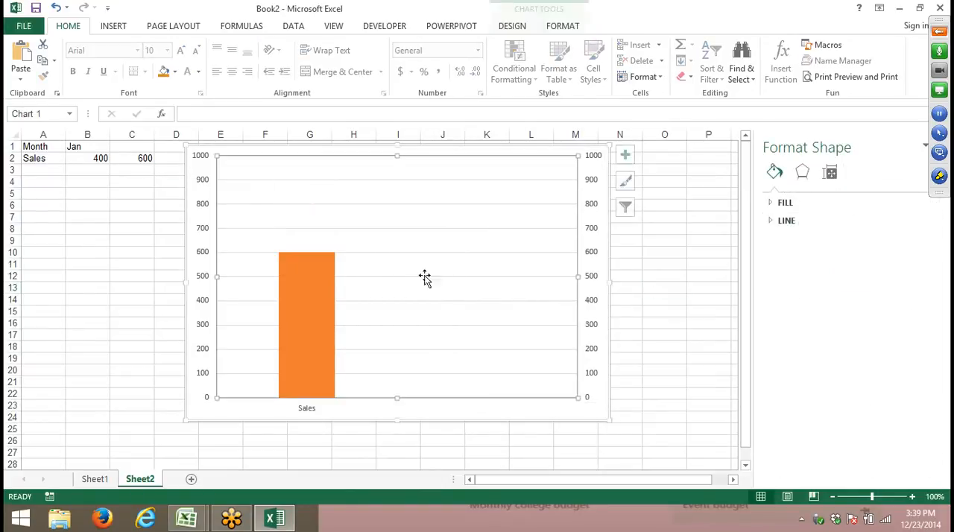
pyautogui.click(326, 272)
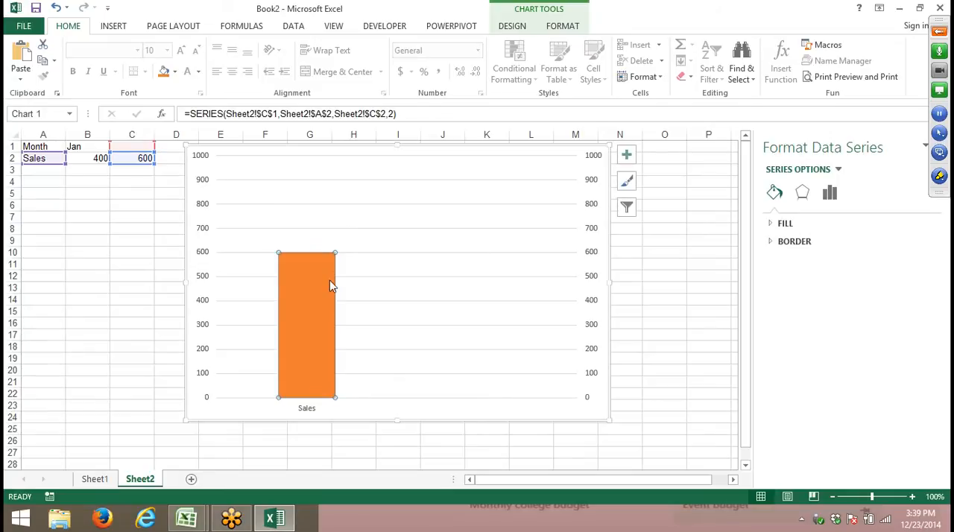
pyautogui.moveTo(331, 285)
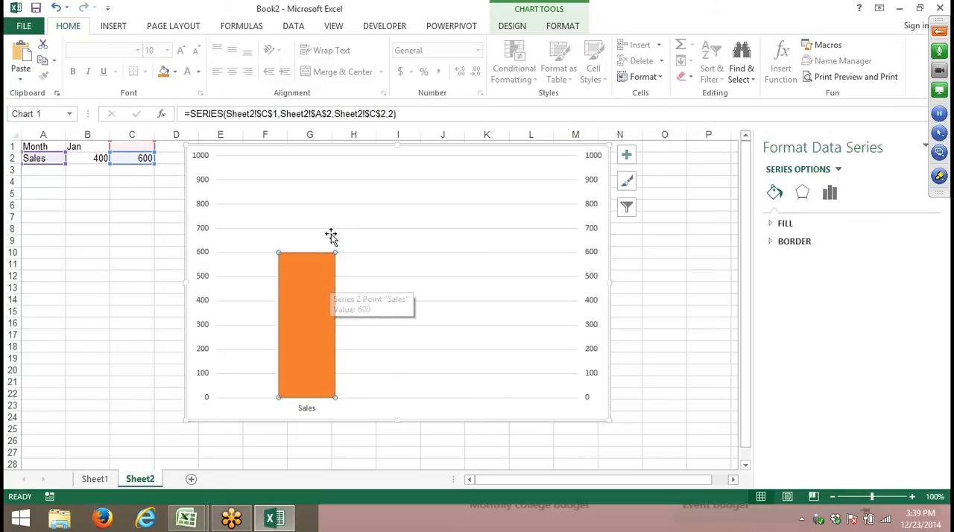
pyautogui.click(388, 114)
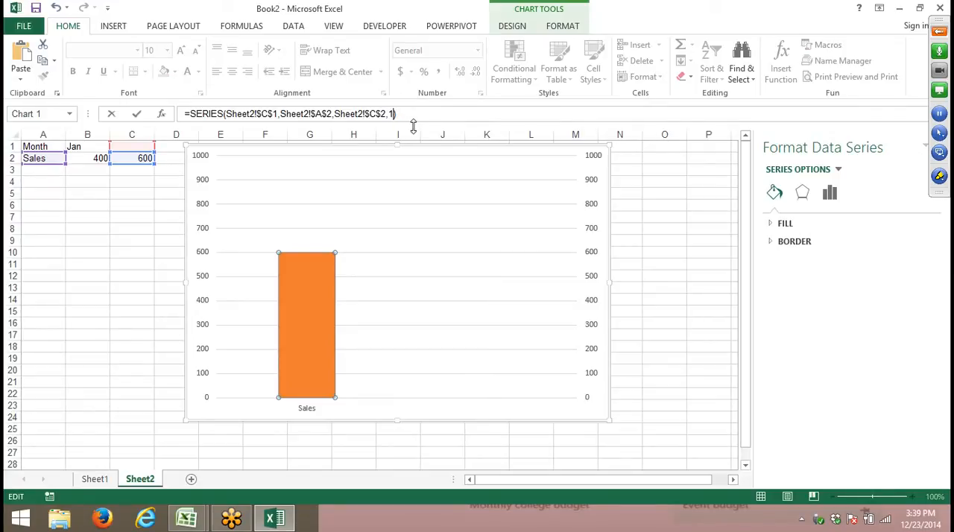
pyautogui.press('Return')
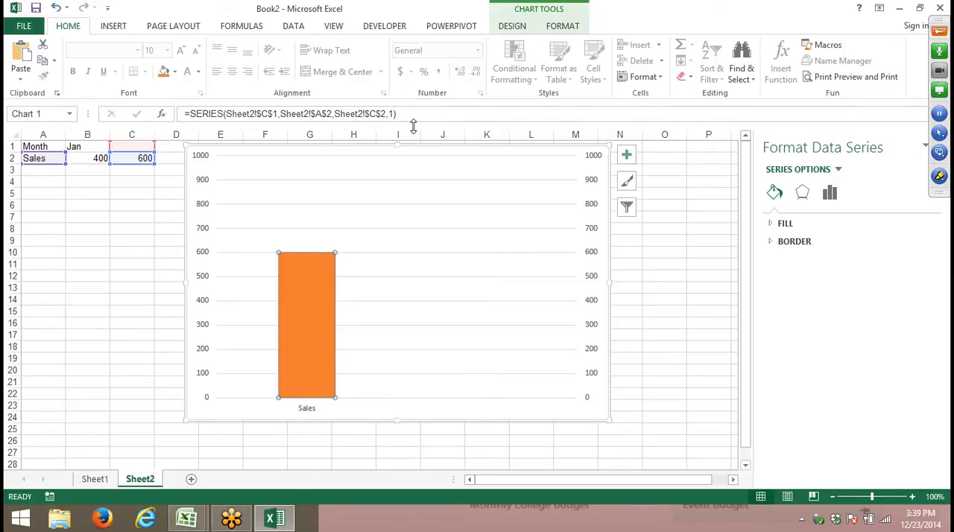
pyautogui.click(397, 288)
pyautogui.click(319, 302)
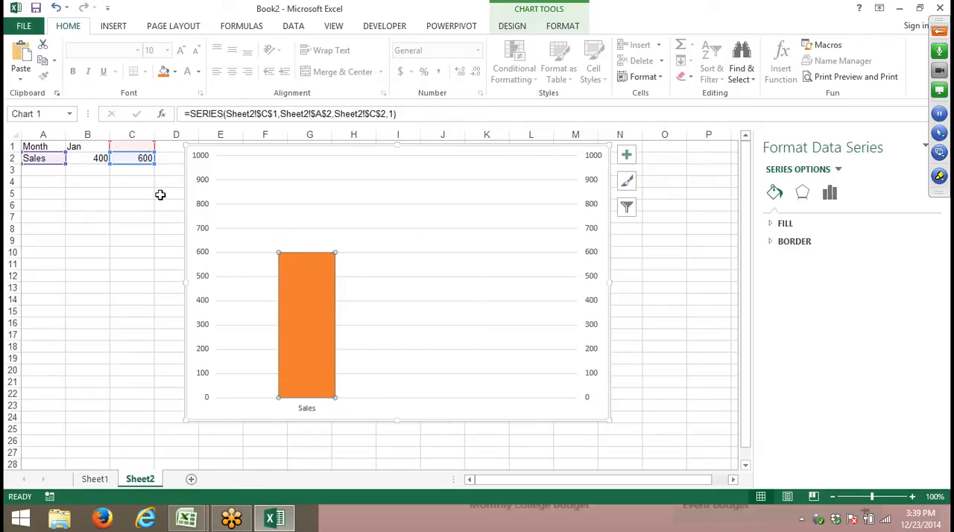
# - Switch the orange series' plot order to 2 and back to 1 in its SERIES formula
pyautogui.click(592, 228)
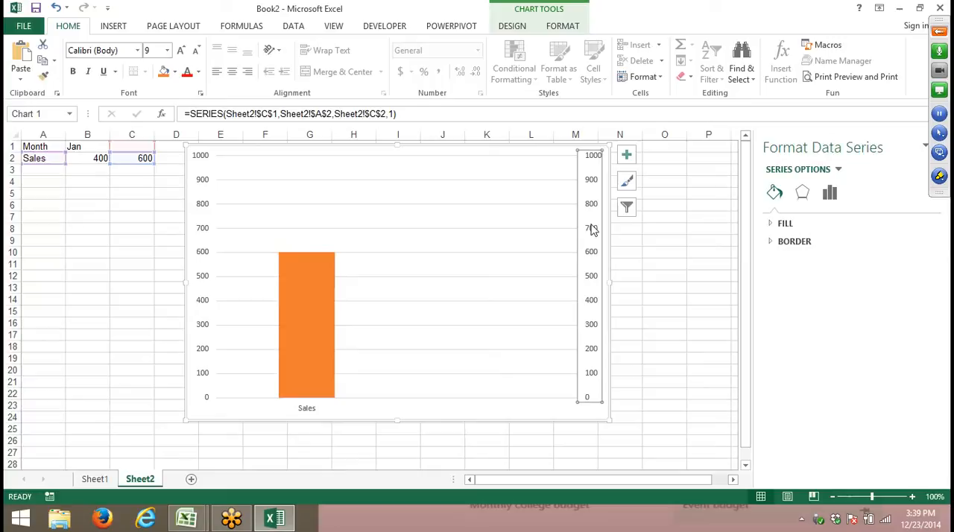
pyautogui.click(314, 254)
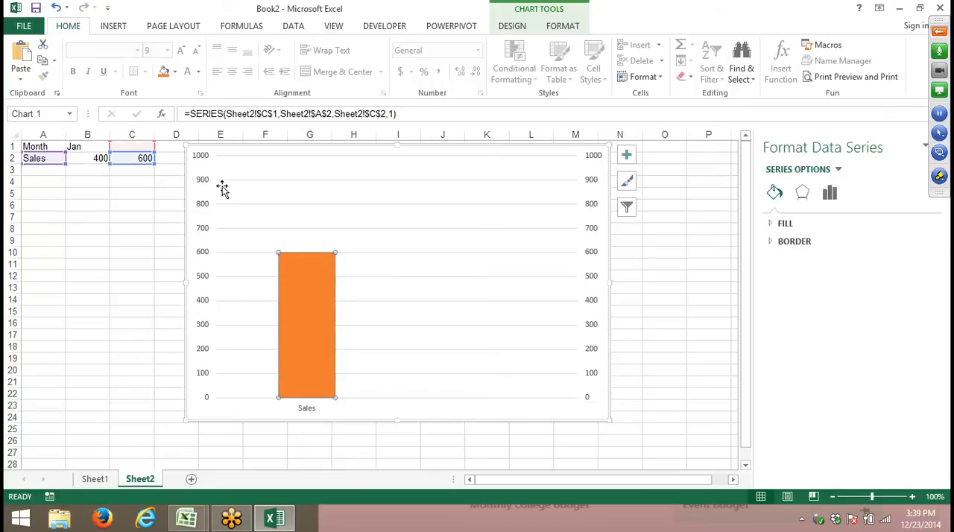
pyautogui.click(311, 284)
pyautogui.click(395, 113)
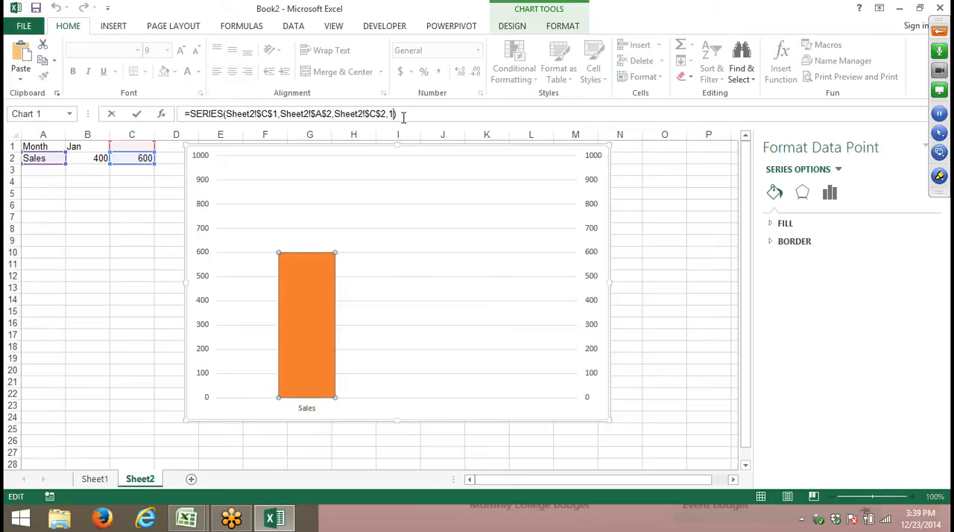
pyautogui.press('Return')
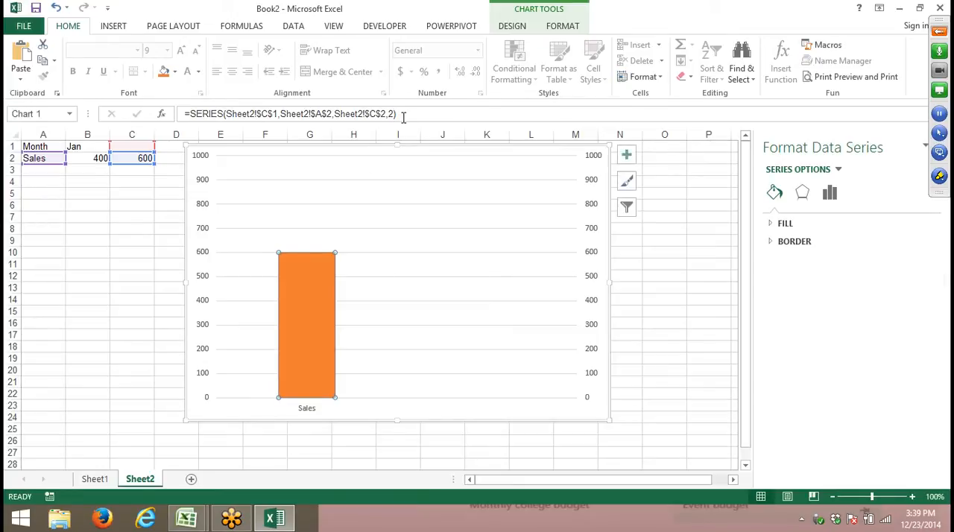
pyautogui.click(424, 115)
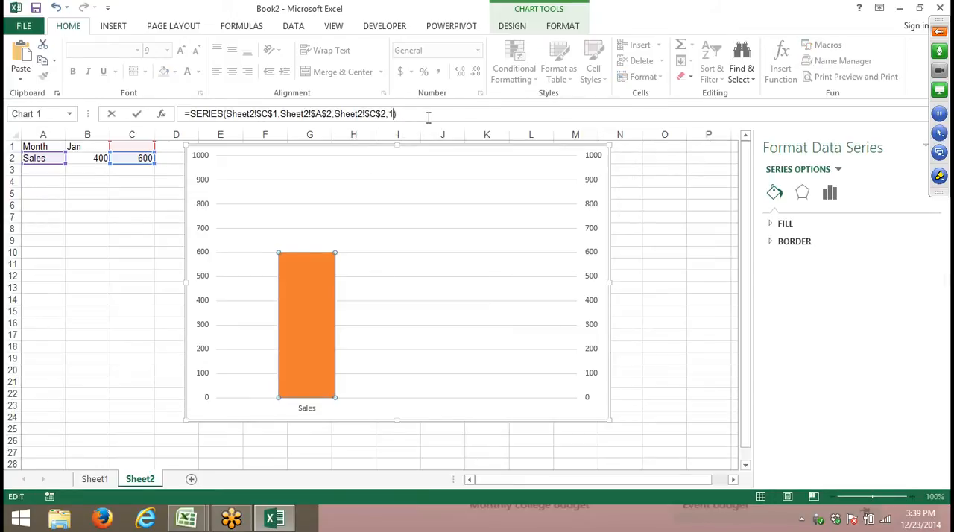
pyautogui.press('Return')
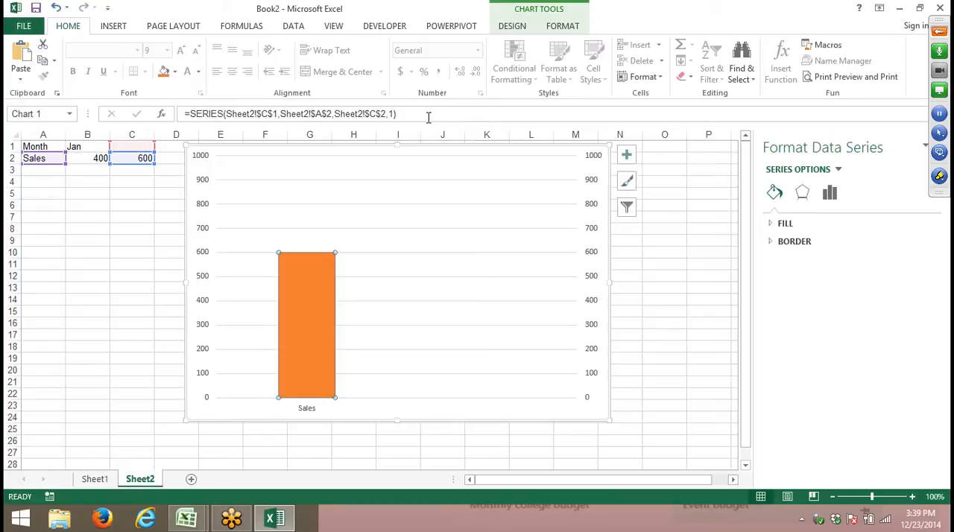
# - Select the hidden "Jan" series in the chart and set its plot order to 1 in its SERIES formula
pyautogui.click(88, 182)
pyautogui.click(328, 293)
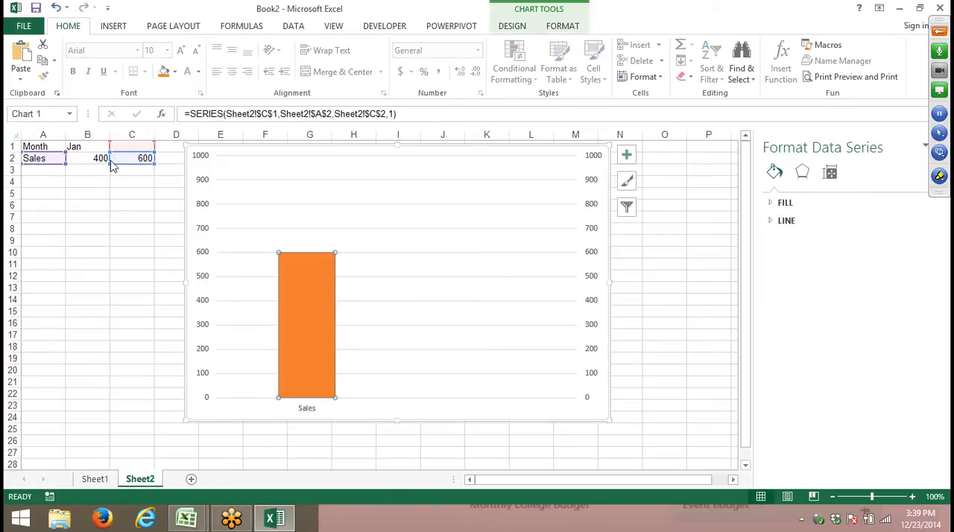
pyautogui.click(92, 159)
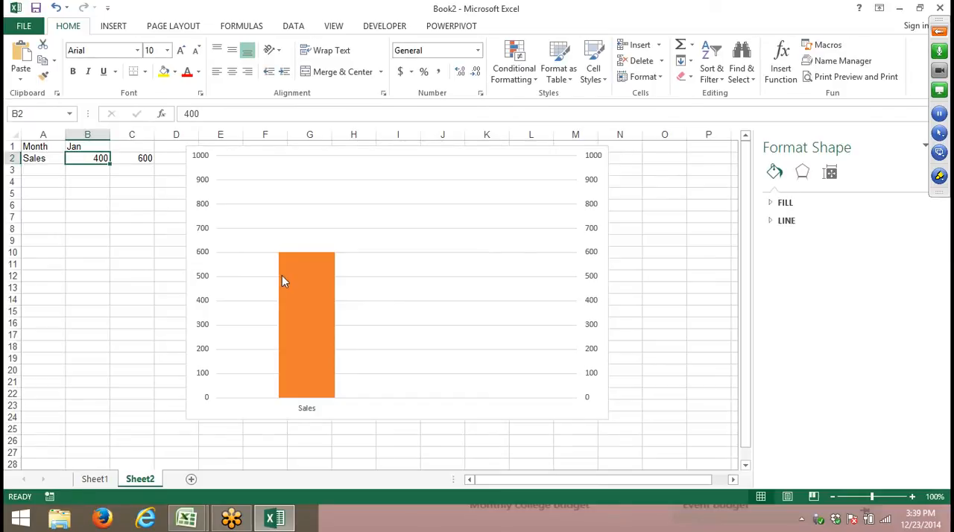
pyautogui.click(304, 284)
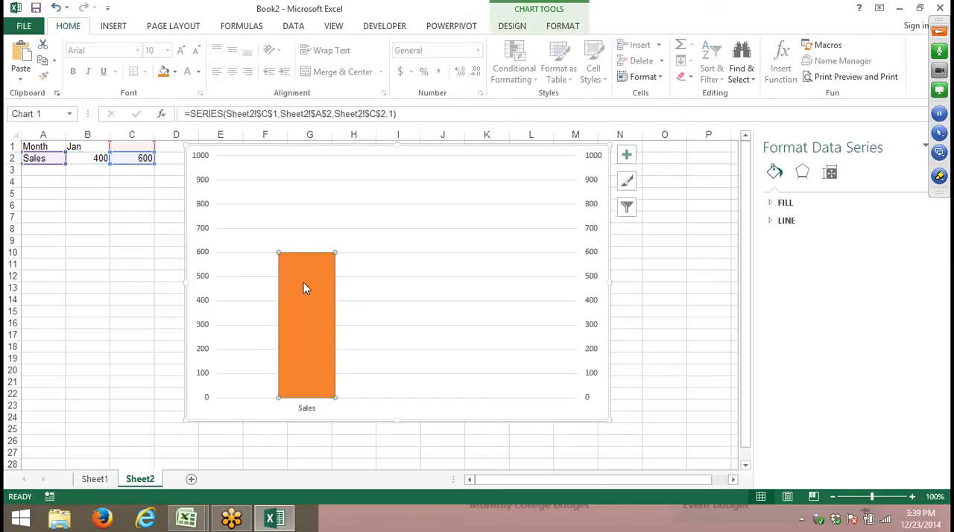
pyautogui.click(525, 11)
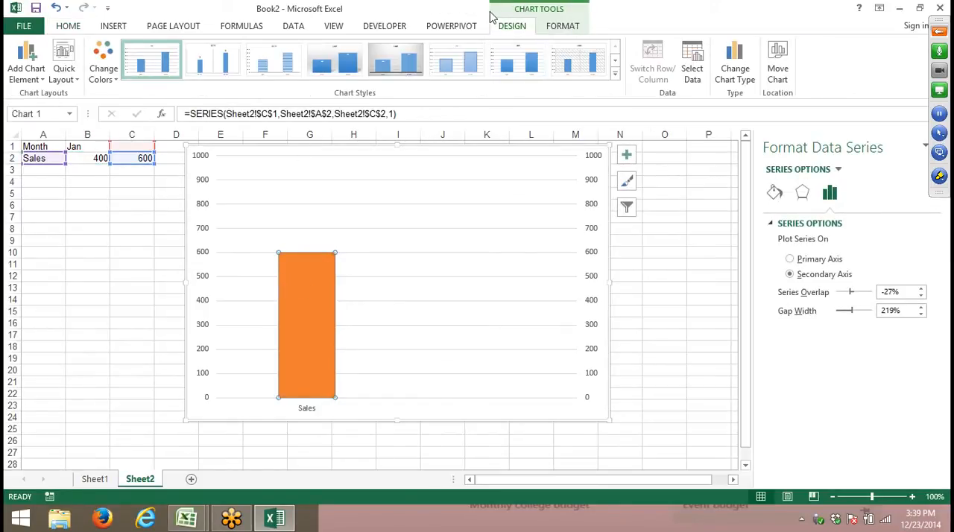
pyautogui.click(561, 30)
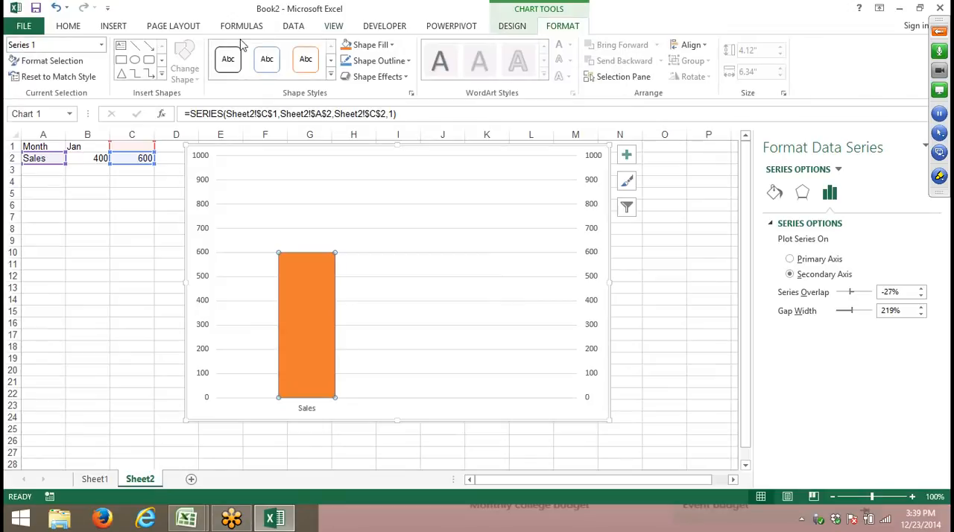
pyautogui.click(100, 46)
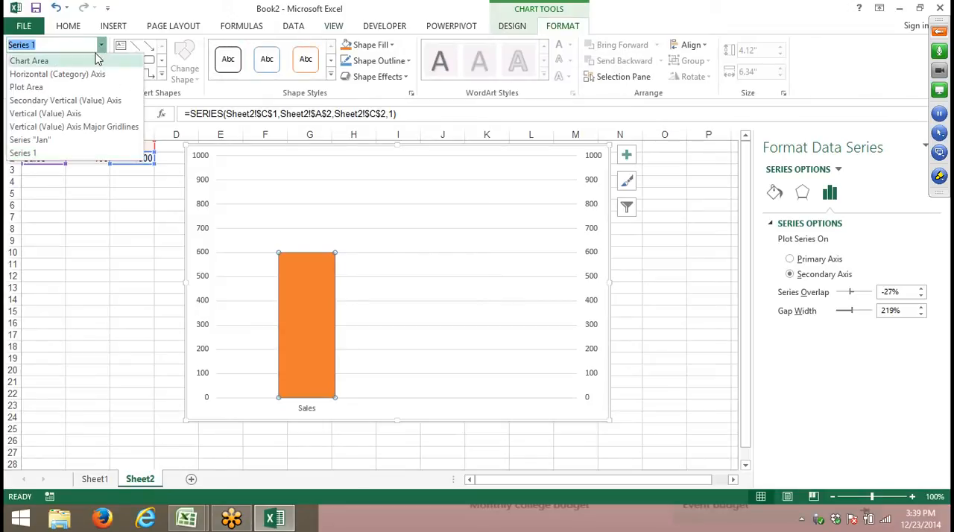
pyautogui.click(65, 143)
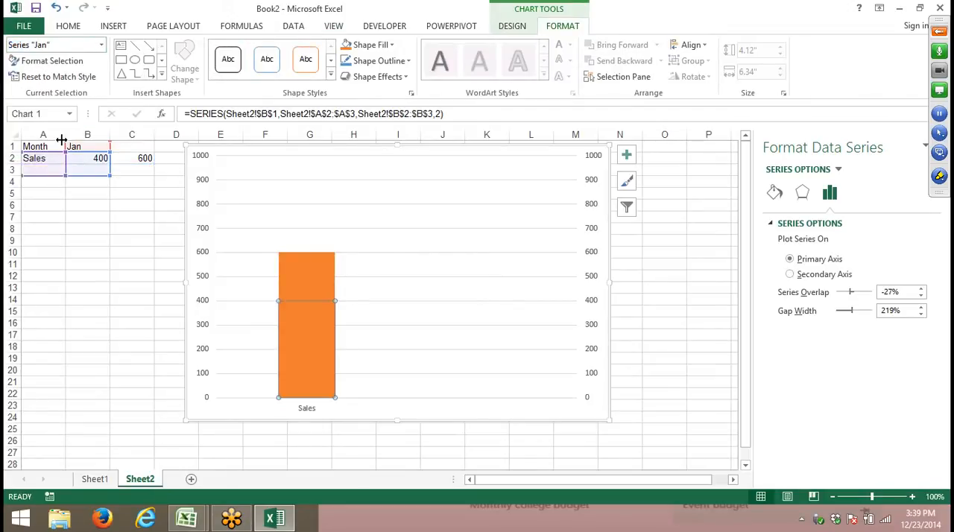
pyautogui.click(448, 114)
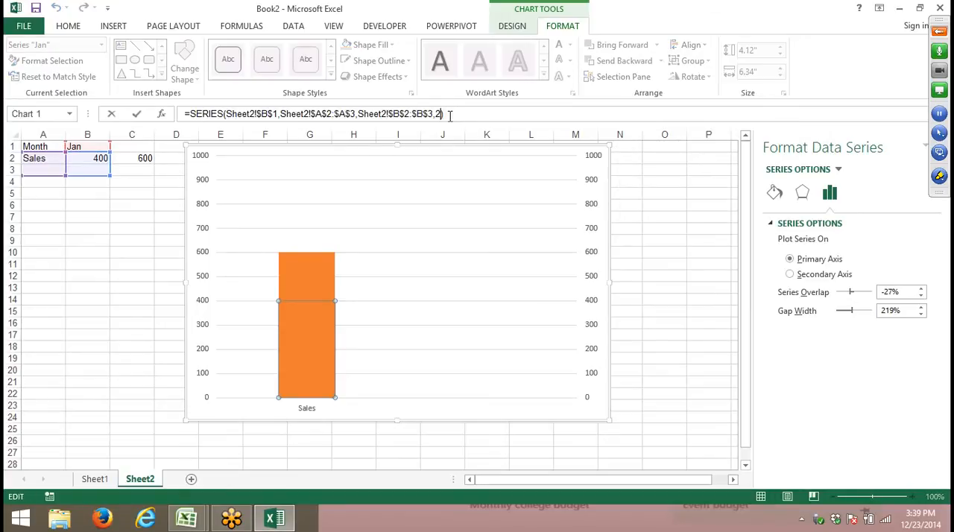
pyautogui.press('Return')
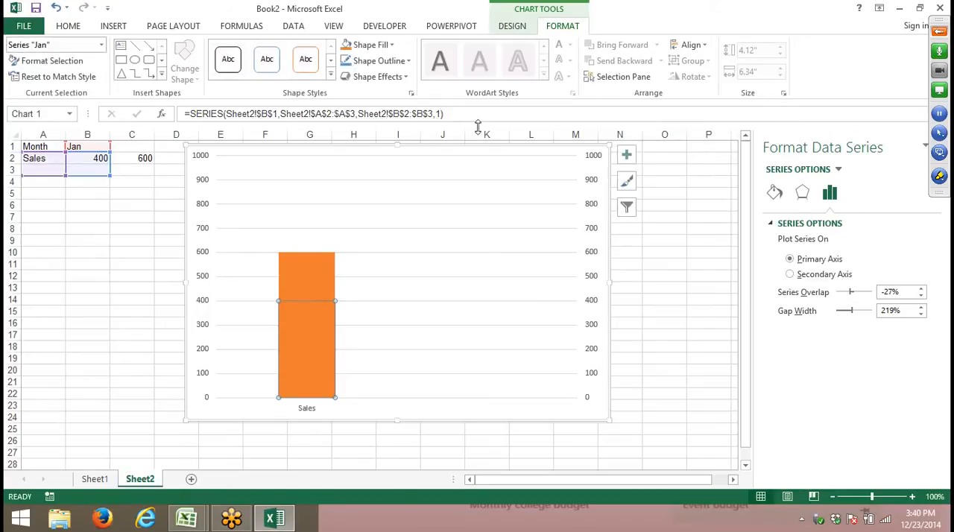
# - Give the orange 600 series a solid blue fill with 56% transparency
pyautogui.click(322, 268)
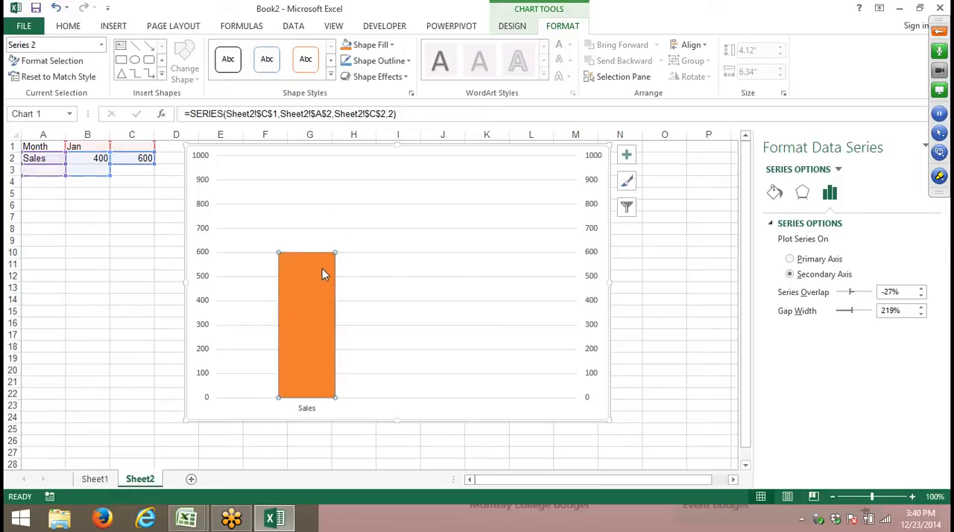
pyautogui.click(778, 195)
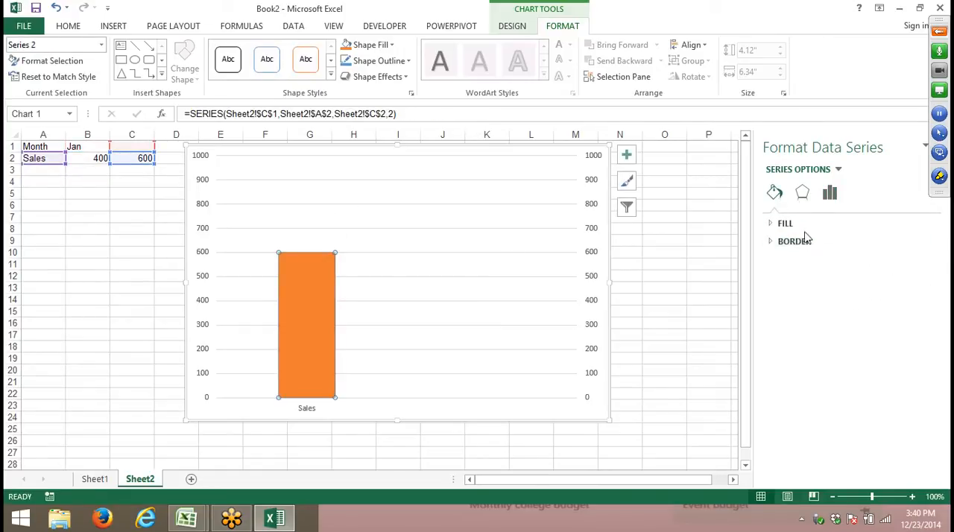
pyautogui.click(797, 224)
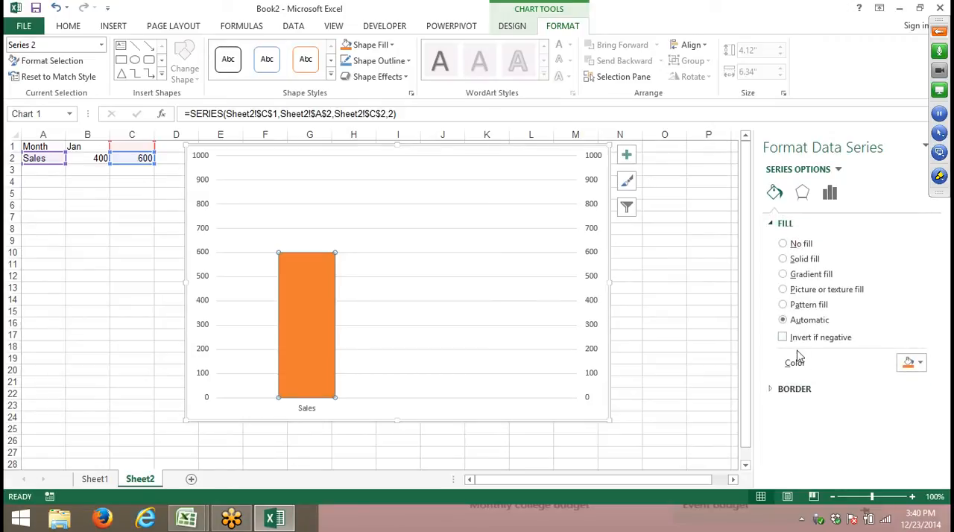
pyautogui.click(783, 259)
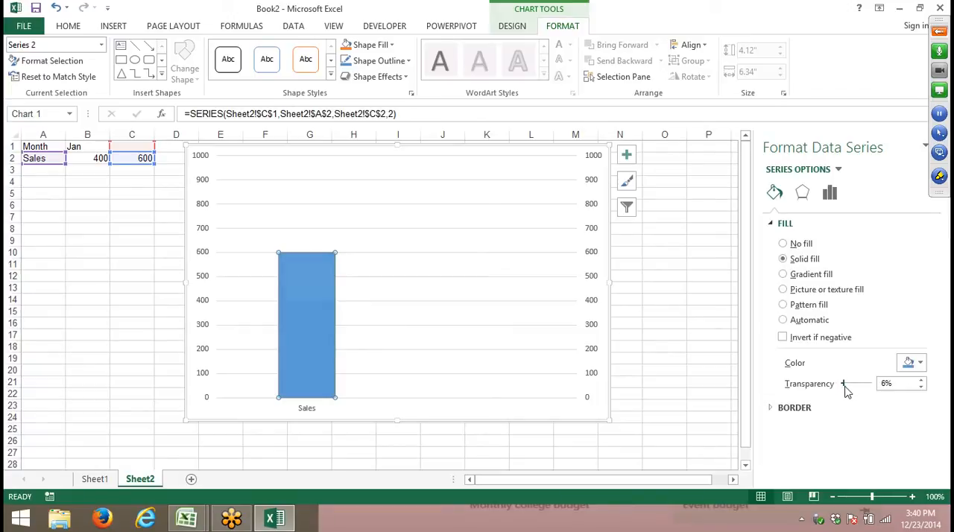
pyautogui.moveTo(845, 387); pyautogui.dragTo(859, 389)
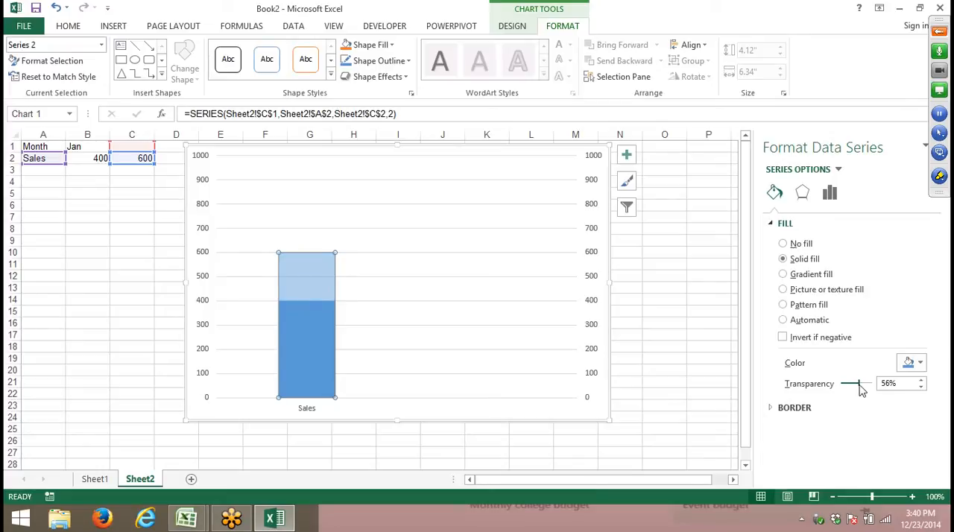
pyautogui.click(668, 288)
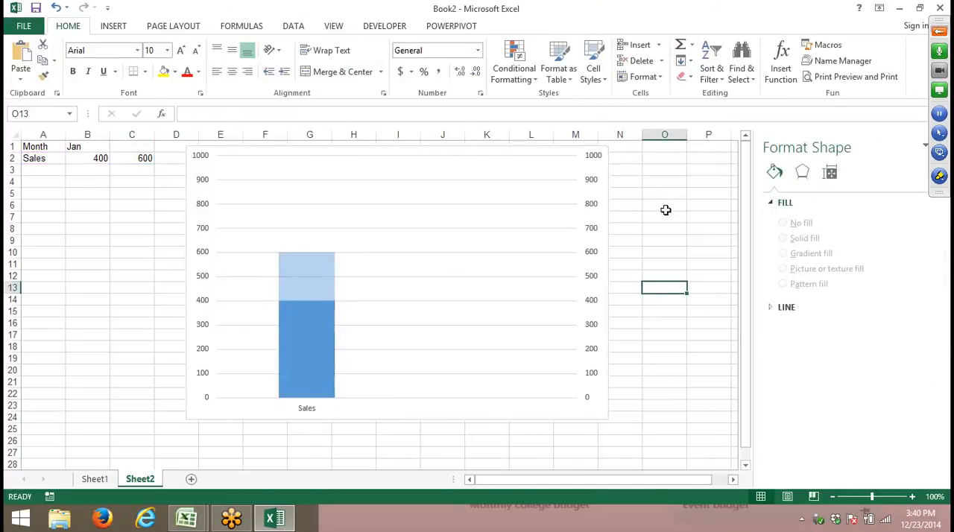
# - Narrow the chart to end near column J and delete both vertical axes and the horizontal gridlines
pyautogui.click(537, 229)
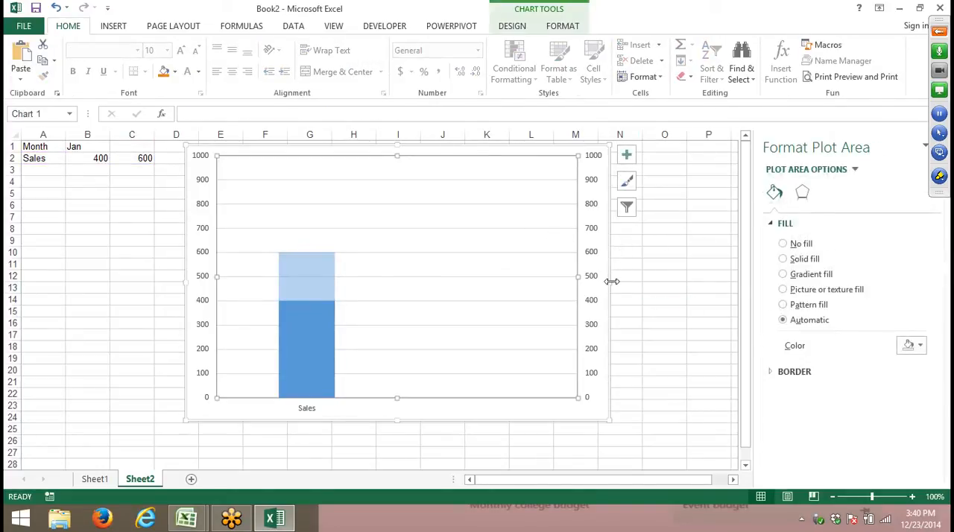
pyautogui.moveTo(611, 281); pyautogui.dragTo(471, 281)
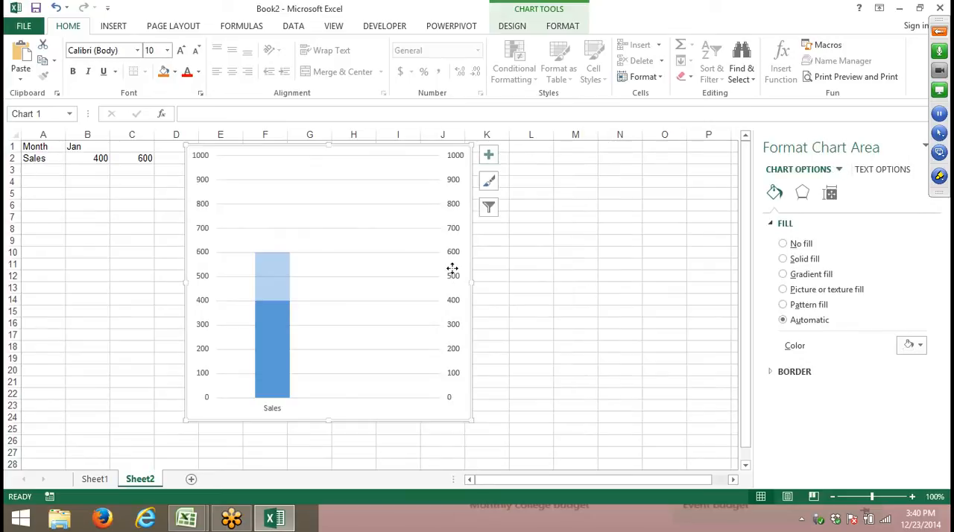
pyautogui.click(454, 234)
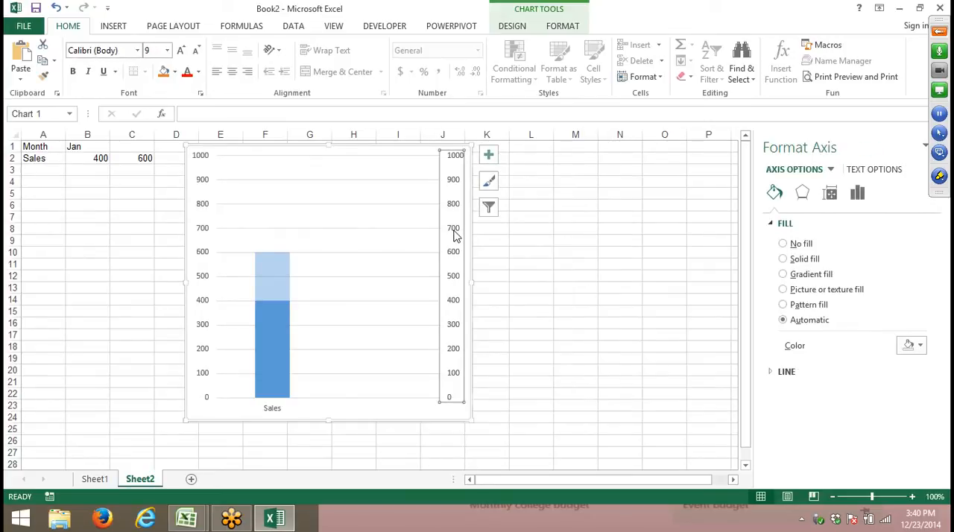
pyautogui.press('Delete')
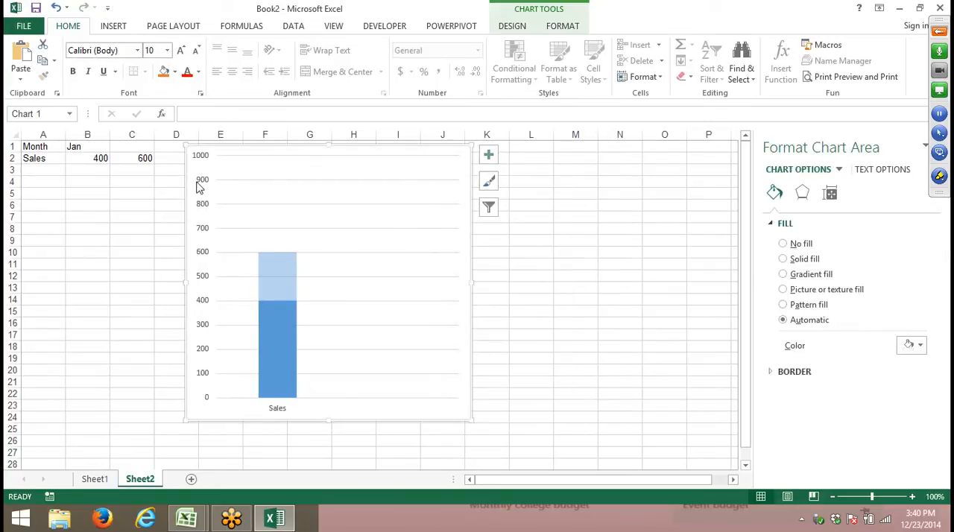
pyautogui.click(200, 187)
pyautogui.press('Delete')
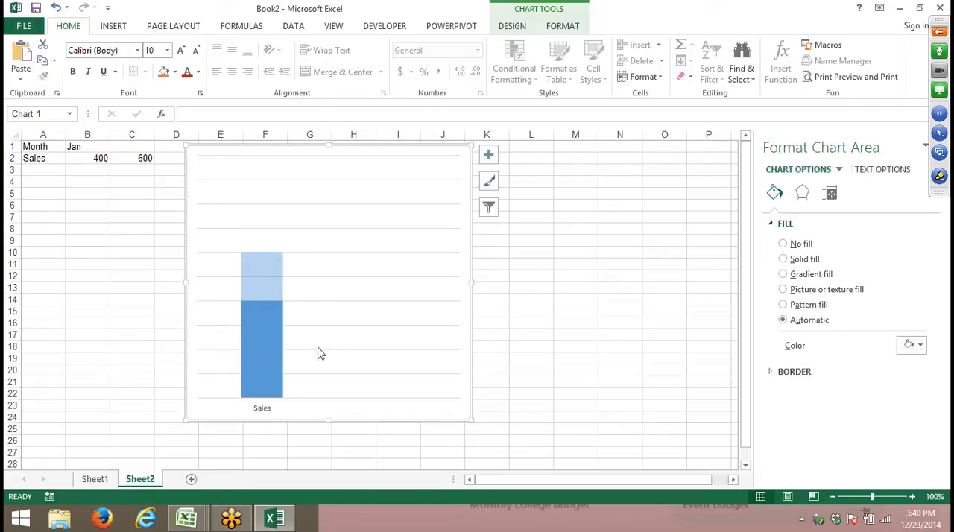
pyautogui.click(349, 374)
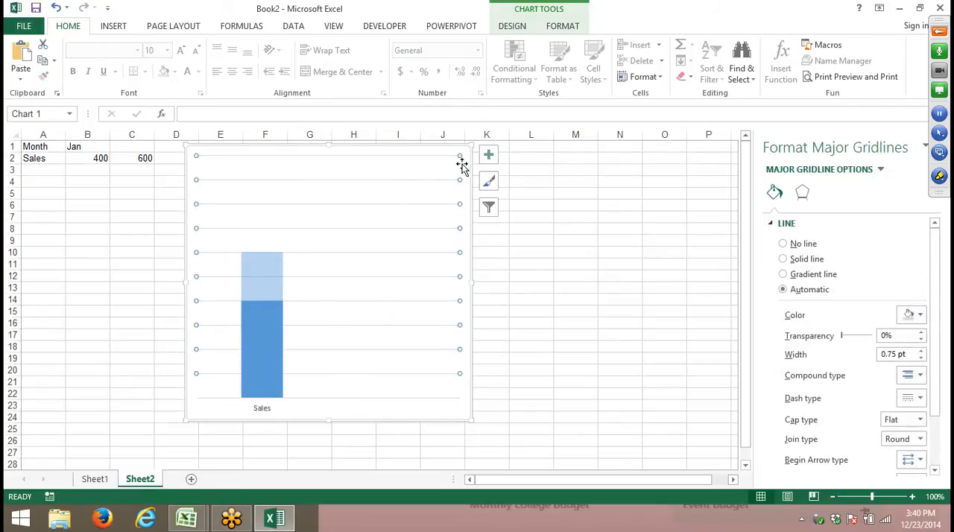
pyautogui.press('Delete')
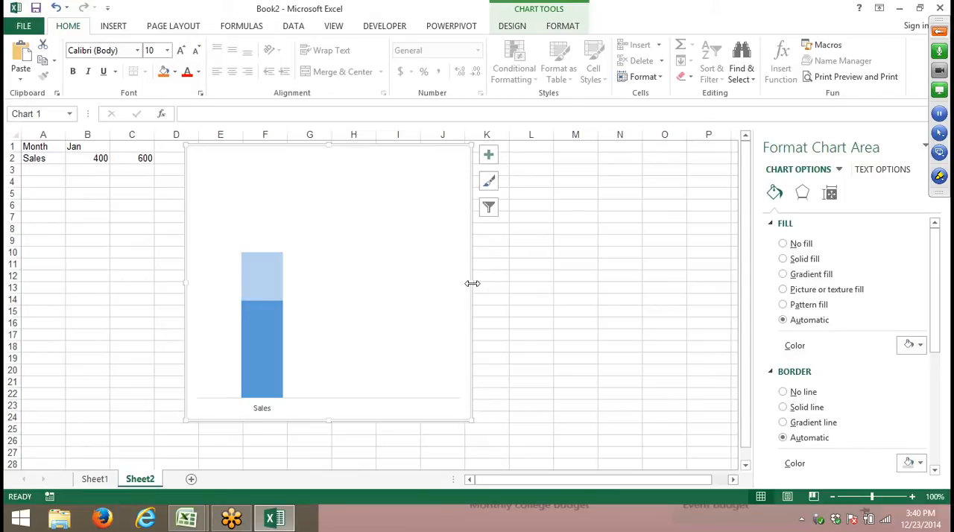
# - Enlarge the chart so it reaches column M in width and extends below row 28
pyautogui.moveTo(472, 283); pyautogui.dragTo(585, 296)
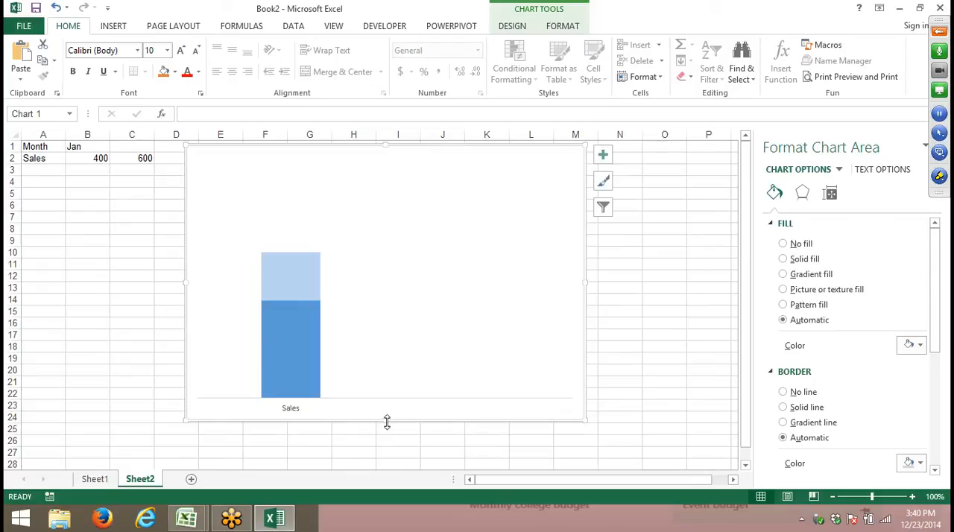
pyautogui.moveTo(387, 422); pyautogui.dragTo(381, 466)
pyautogui.scroll(1, 411, 356)
# - Set the chart area's fill to No fill so the worksheet cells show through
pyautogui.rightClick(424, 301)
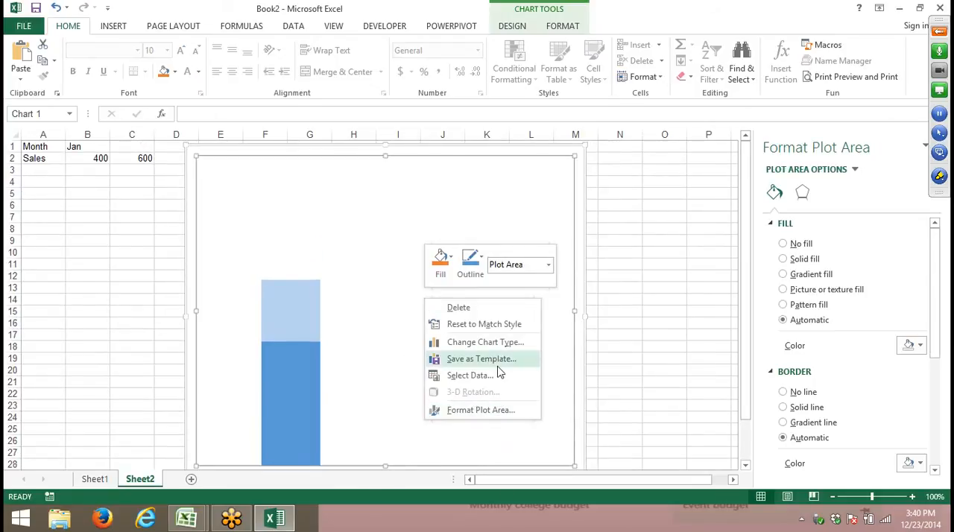
pyautogui.click(498, 412)
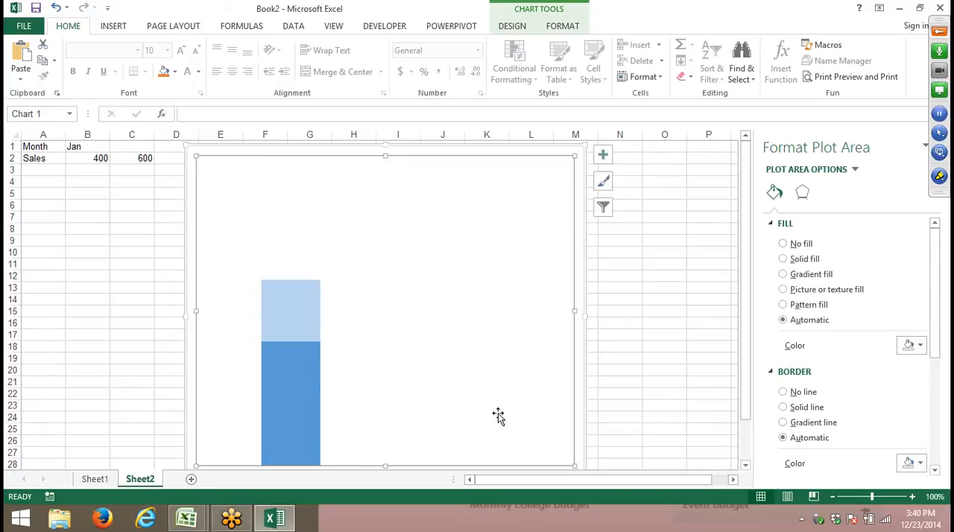
pyautogui.click(580, 255)
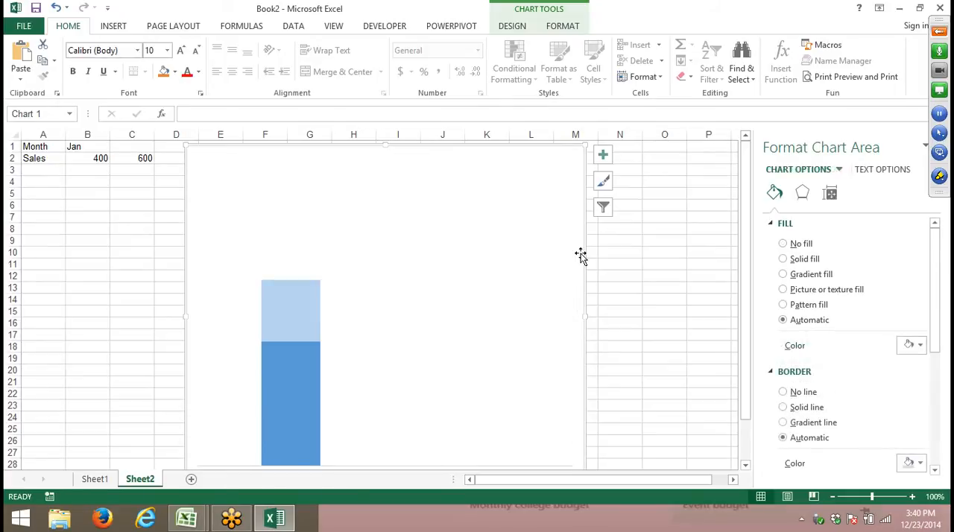
pyautogui.click(807, 245)
pyautogui.click(708, 276)
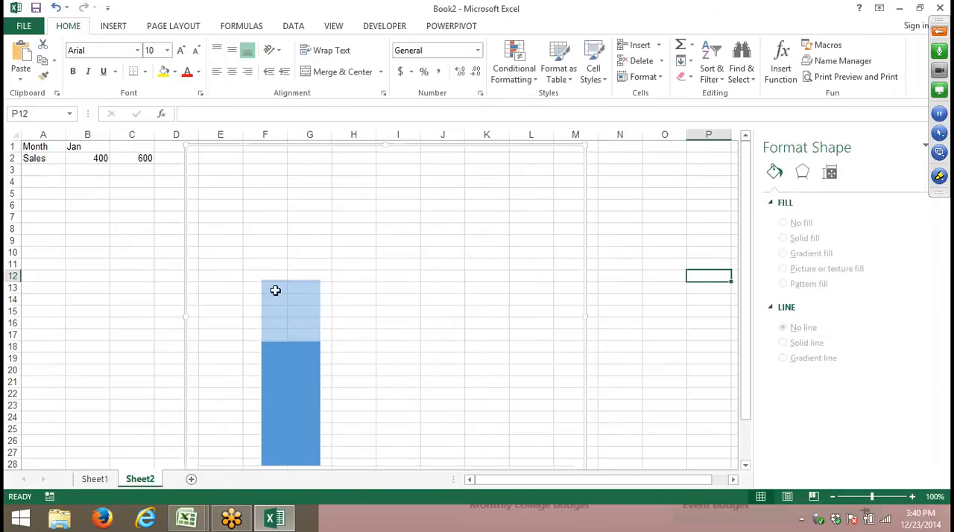
# - Lower the chart's top edge to about row 7, keeping its other edges in place
pyautogui.click(270, 177)
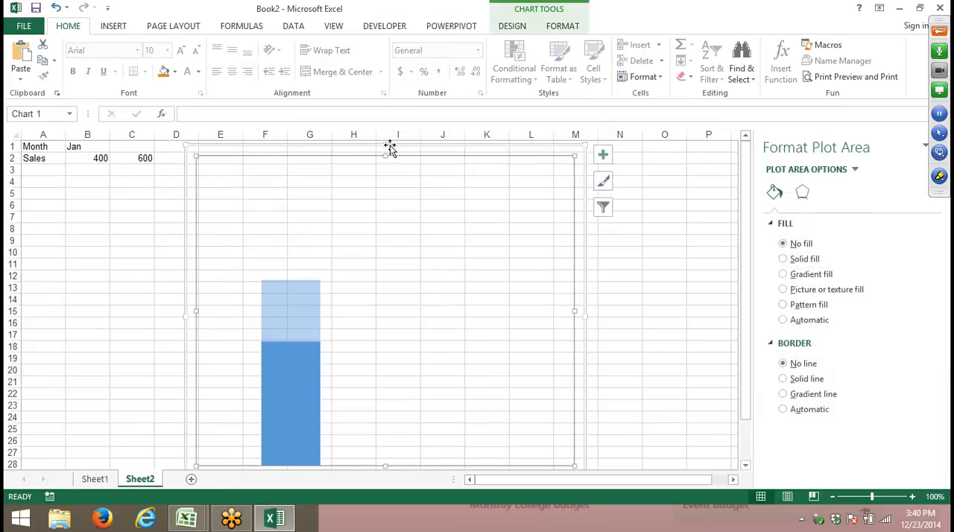
pyautogui.moveTo(385, 146); pyautogui.dragTo(366, 127)
pyautogui.click(149, 192)
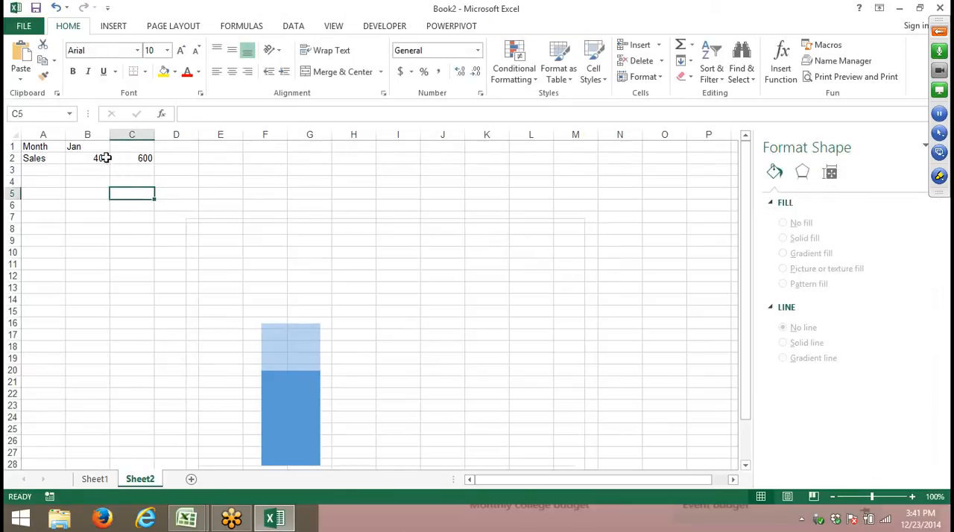
# - Test the overlapping columns by entering 400 and then 600 as the January sales value in B2
pyautogui.click(102, 157)
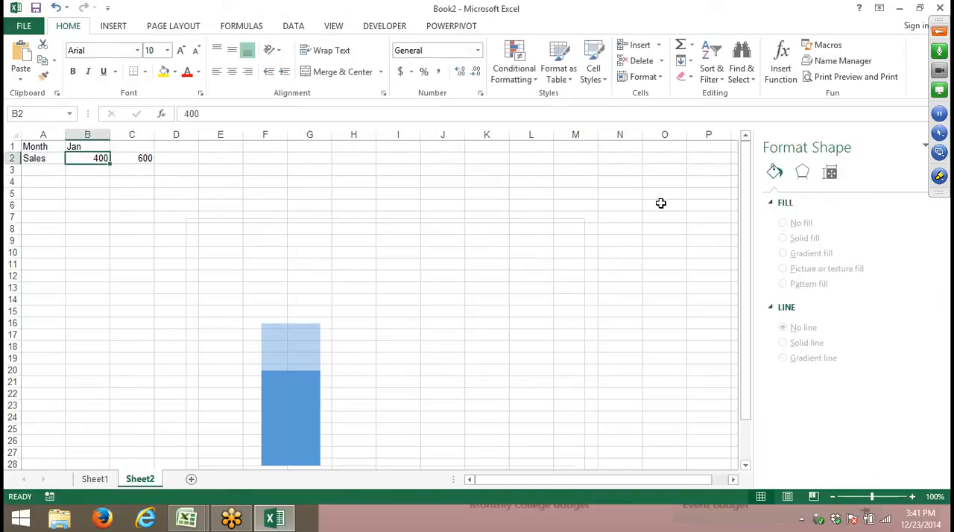
pyautogui.write('400')
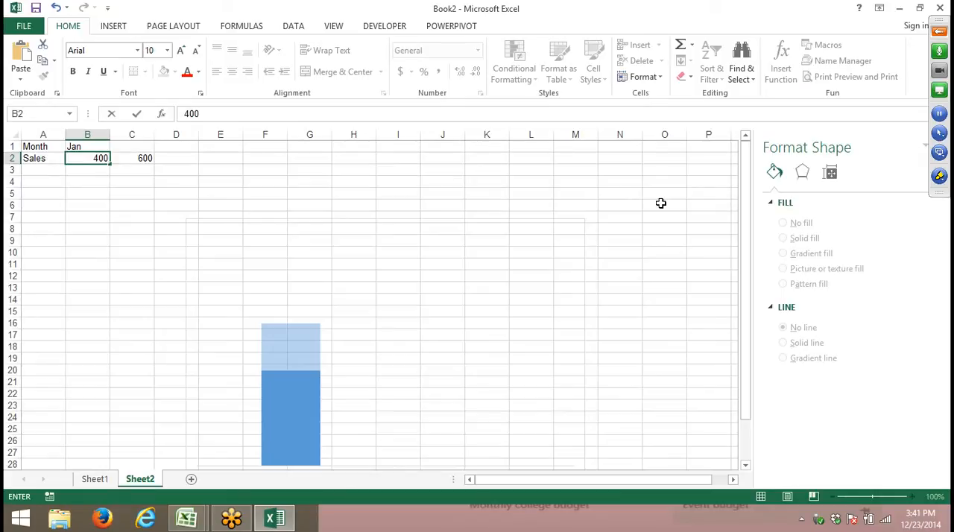
pyautogui.press('Return')
pyautogui.press('Up')
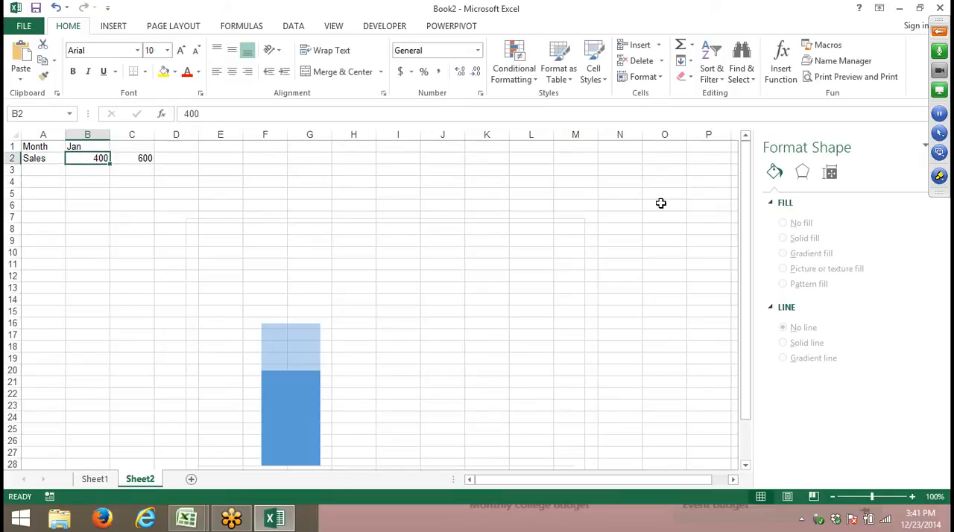
pyautogui.write('600')
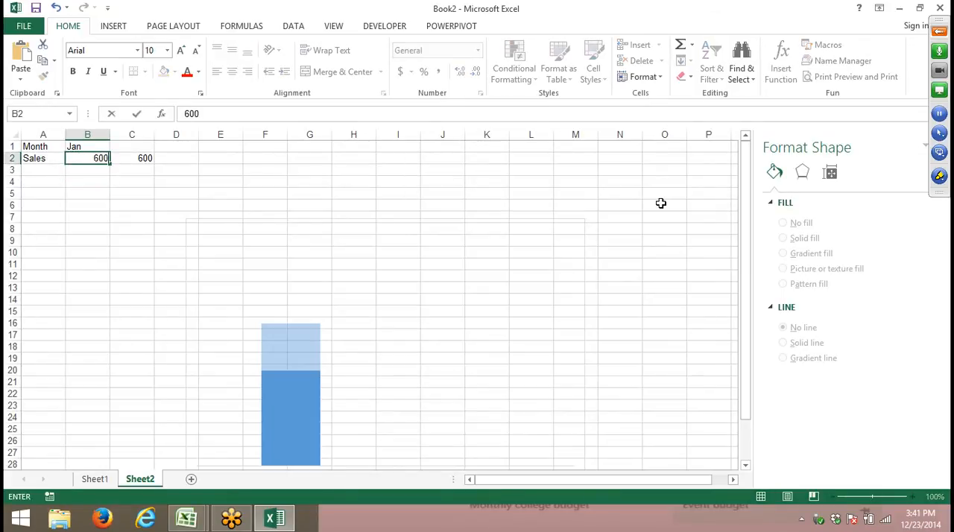
pyautogui.press('Return')
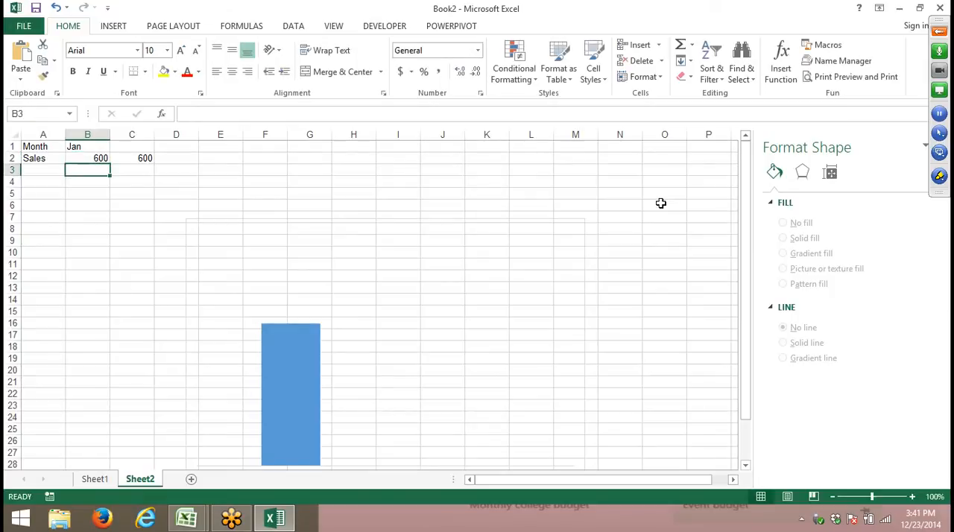
pyautogui.press('Up')
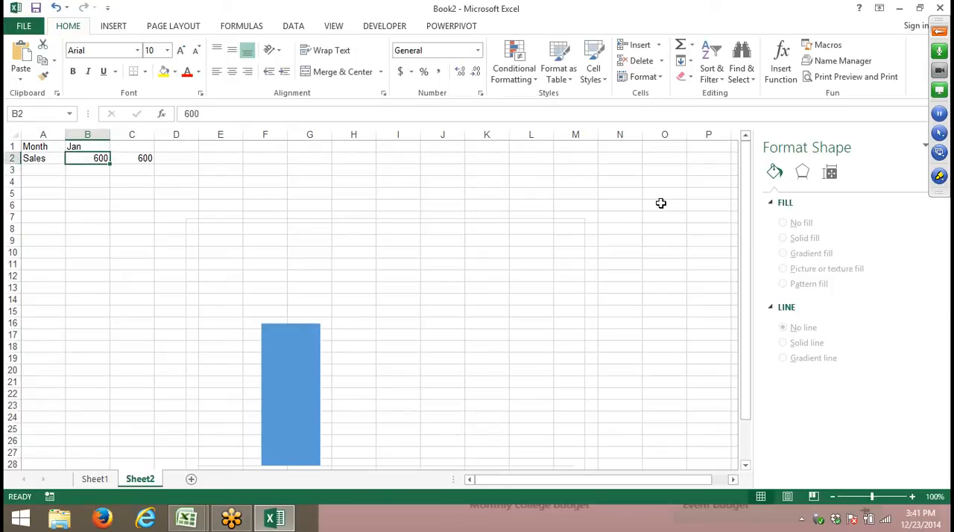
# - Set the January sales value in B2 to 450
pyautogui.write('450')
pyautogui.press('Return')
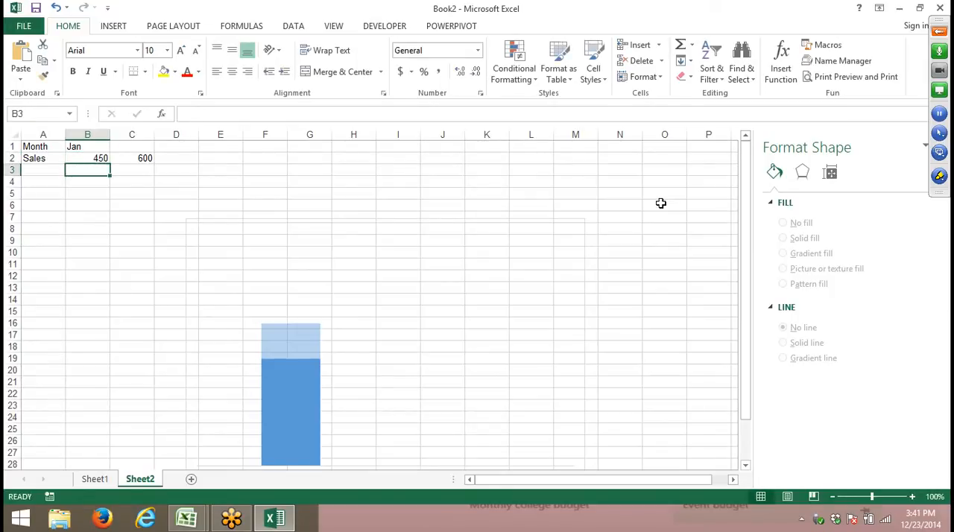
pyautogui.press('Up')
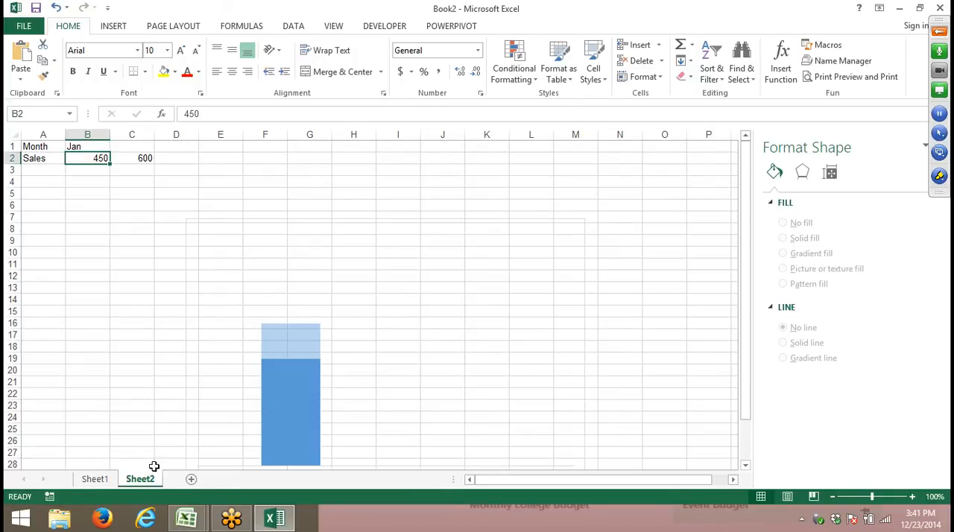
# - Switch to Sheet1 and inspect the chart's legend entries for the column series and the Target line
pyautogui.click(111, 479)
pyautogui.click(202, 213)
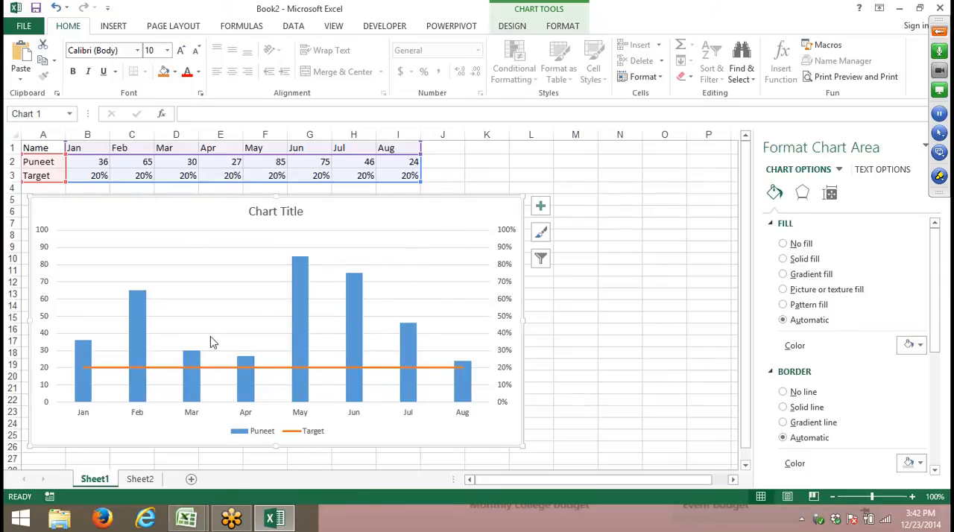
pyautogui.click(256, 432)
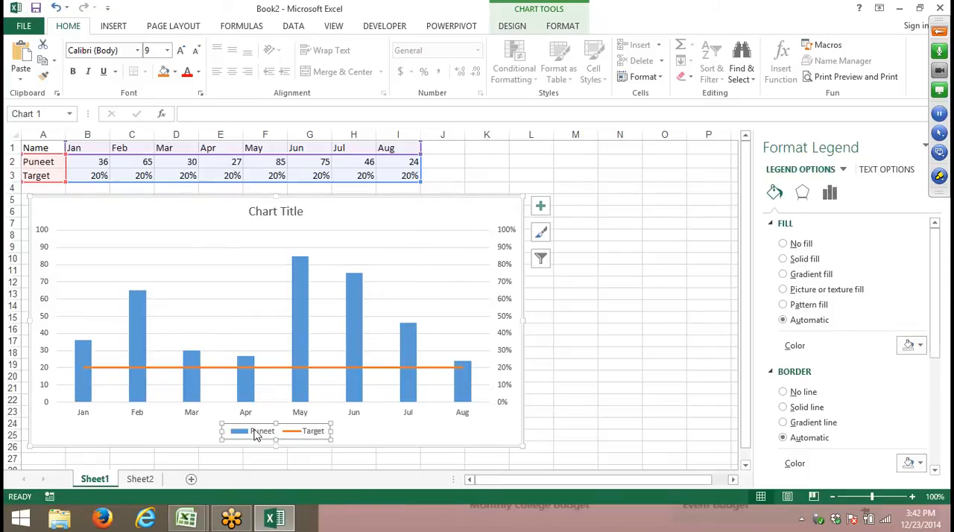
pyautogui.click(293, 432)
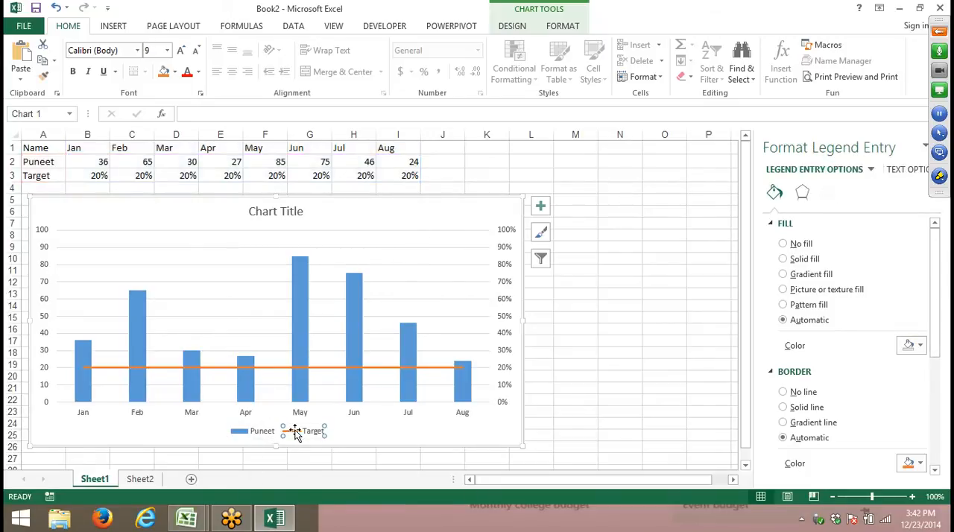
pyautogui.click(252, 435)
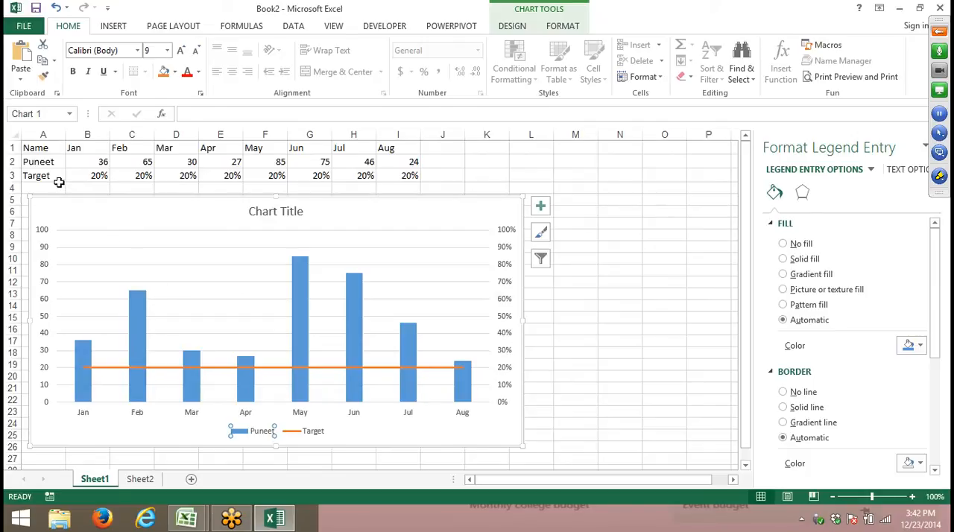
# - Examine the Sheet1 chart's source table, including the row labels and the Target percentages from Jan to Aug
pyautogui.click(61, 151)
pyautogui.click(45, 161)
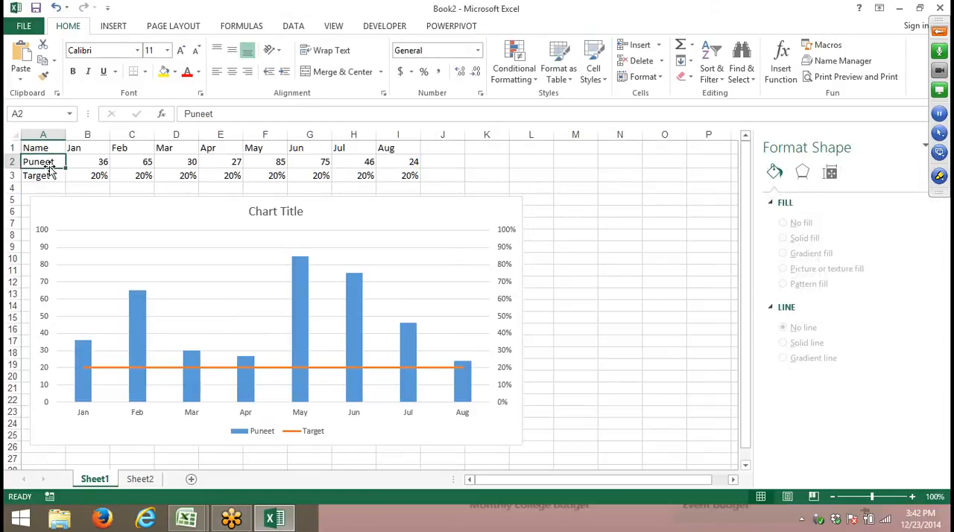
pyautogui.click(46, 177)
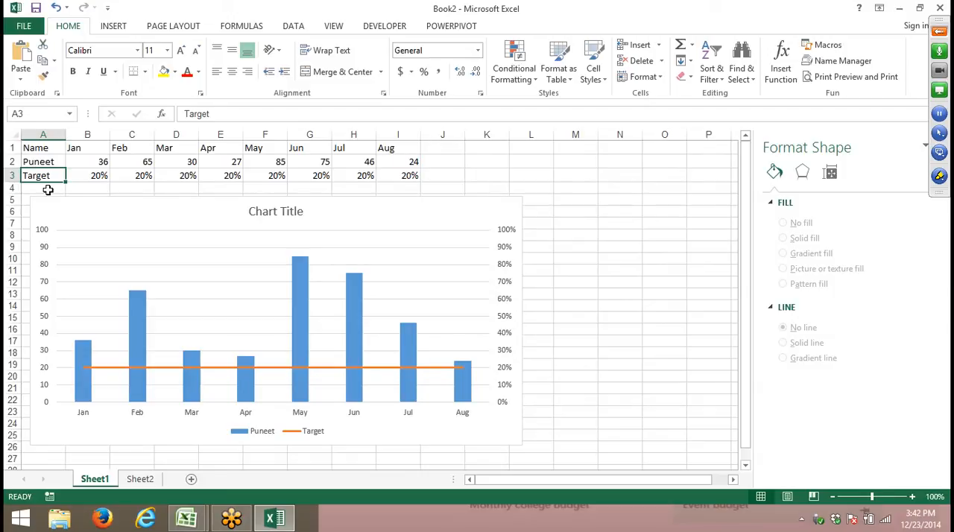
pyautogui.moveTo(96, 164)
pyautogui.mouseDown()
pyautogui.moveTo(394, 166)
pyautogui.moveTo(395, 176)
pyautogui.moveTo(97, 175)
pyautogui.mouseUp()
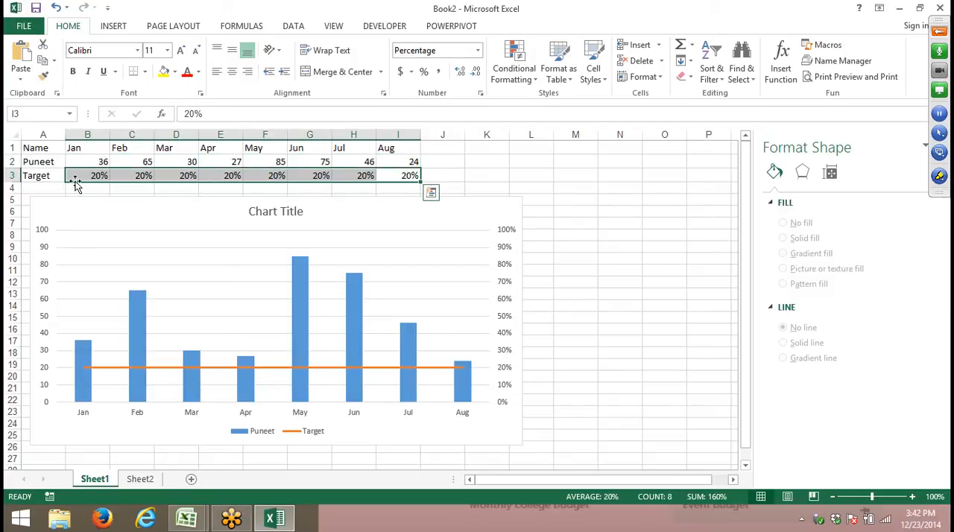
# - Check the January Target value in B3, the data range behind the chart's column series, and the plot area
pyautogui.click(85, 173)
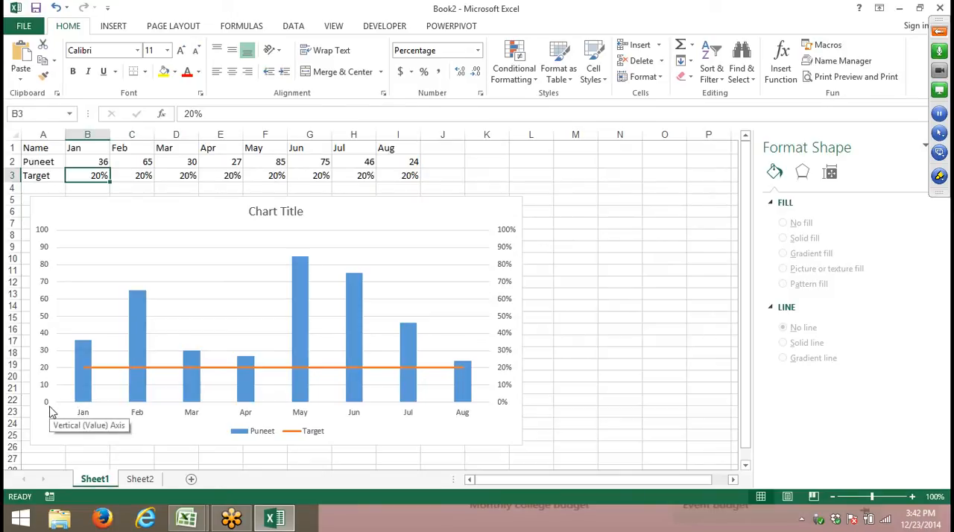
pyautogui.click(134, 315)
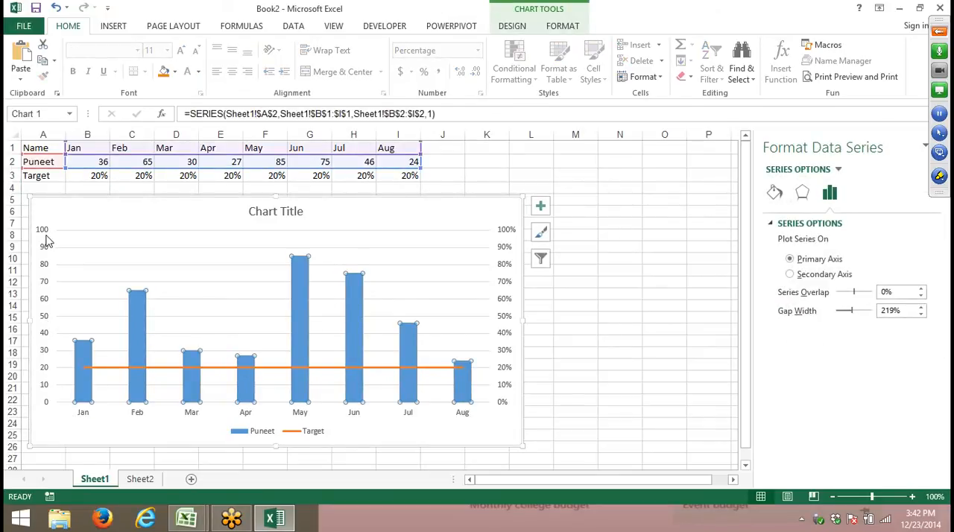
pyautogui.click(260, 373)
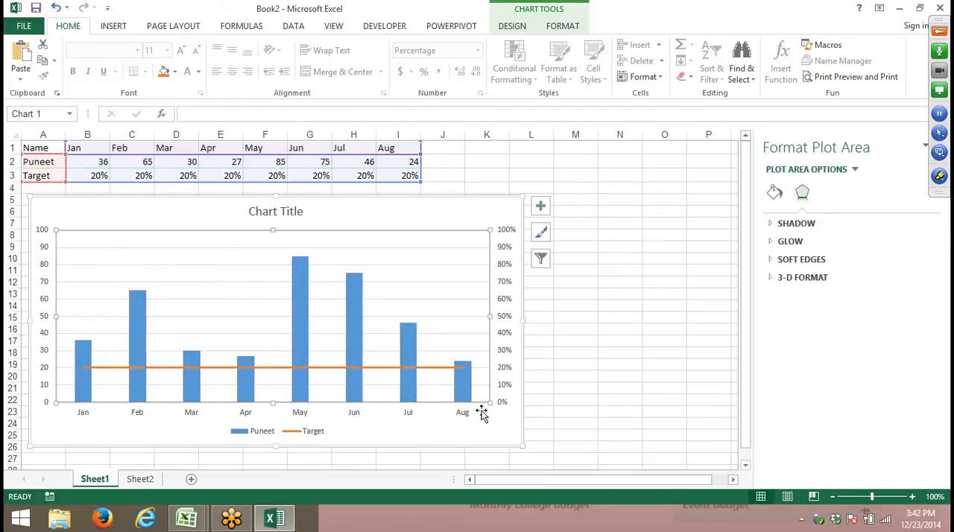
# - Select the Target series from the chart's element list and open its formatting to check which axis it is plotted on
pyautogui.click(504, 197)
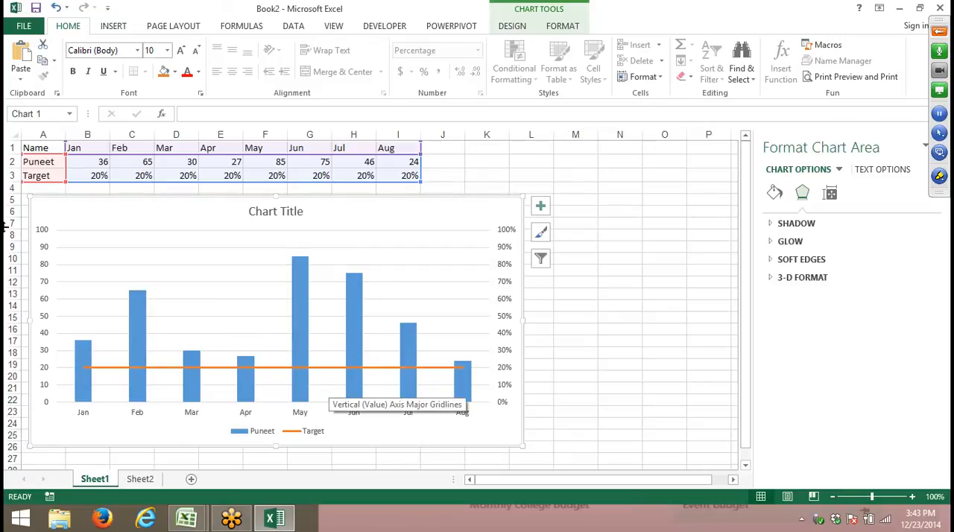
pyautogui.click(578, 28)
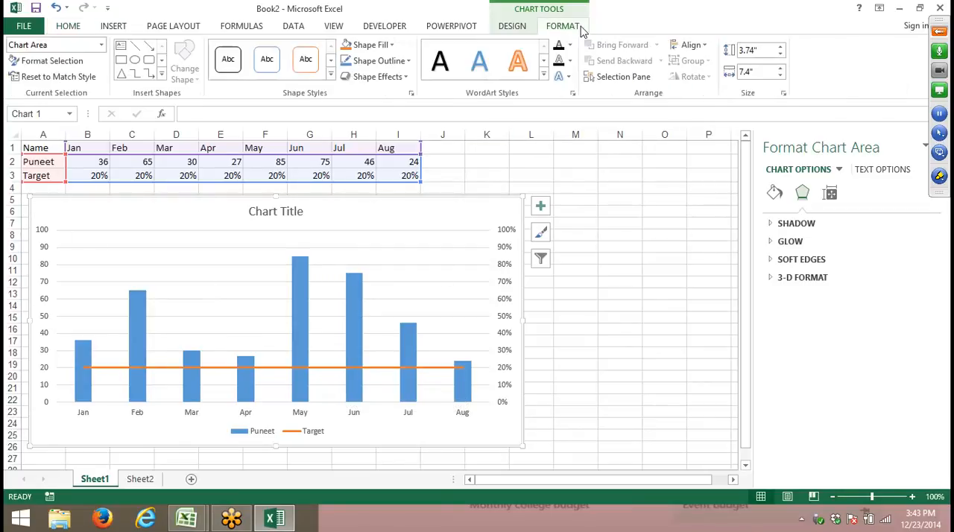
pyautogui.click(101, 45)
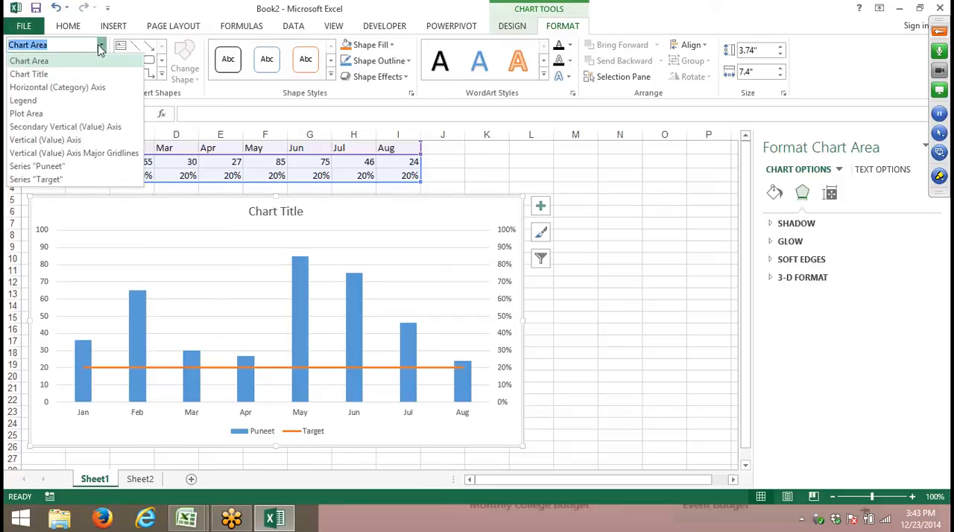
pyautogui.click(59, 181)
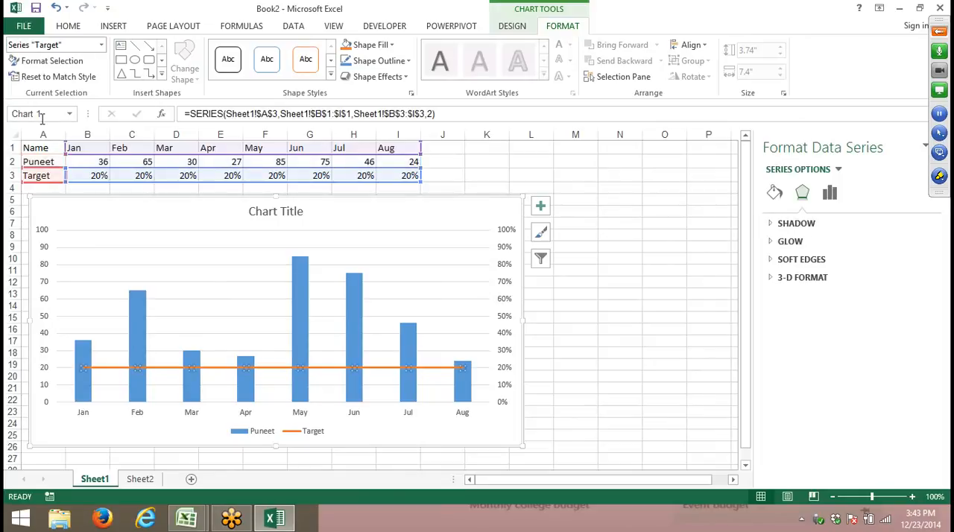
pyautogui.click(52, 65)
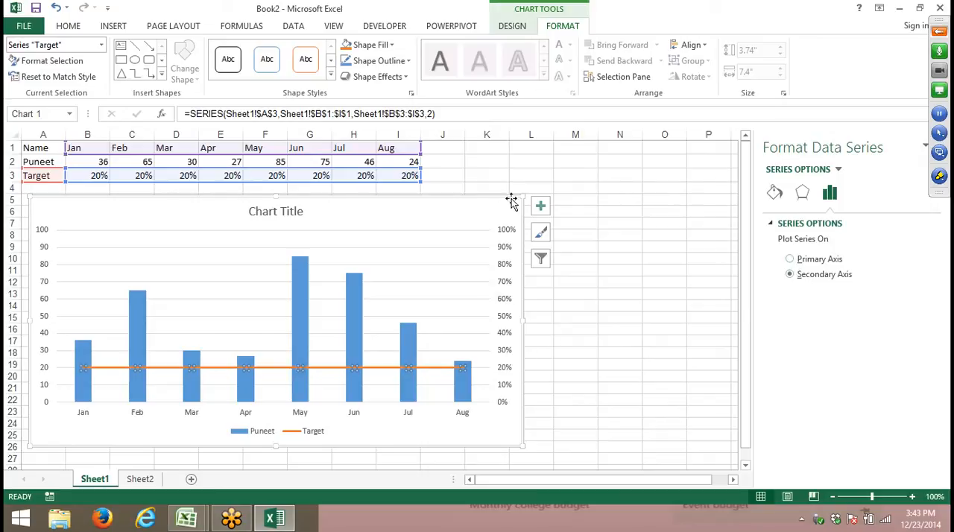
# - Compare the axis bounds and units of the chart's secondary and primary vertical axes
pyautogui.click(507, 289)
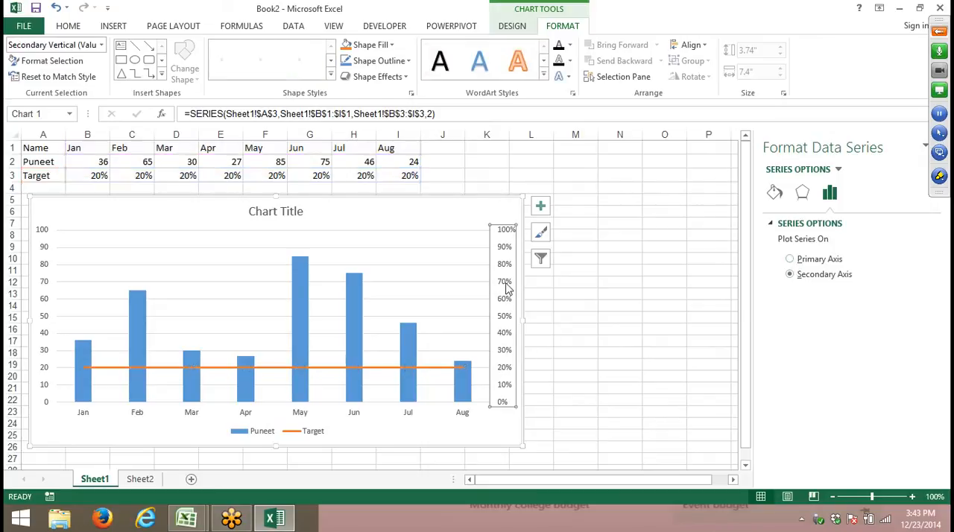
pyautogui.click(43, 260)
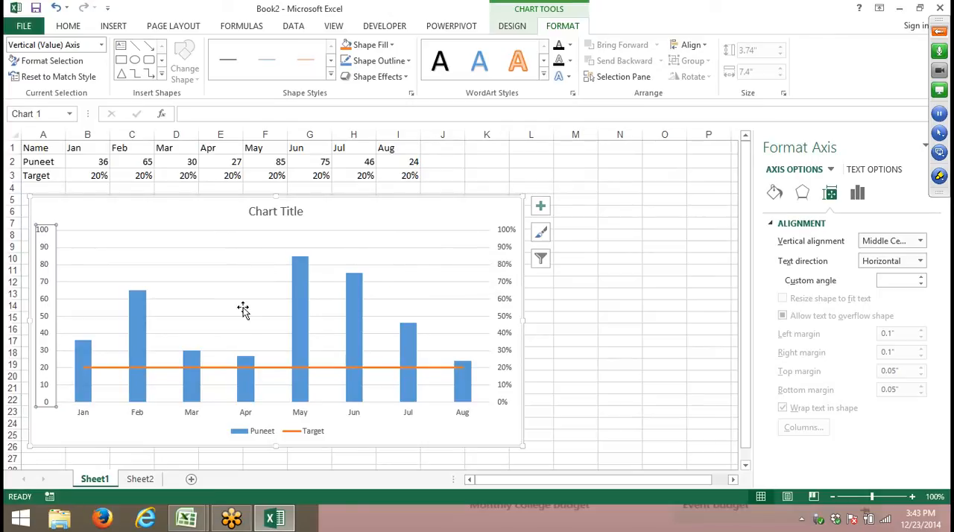
pyautogui.click(504, 303)
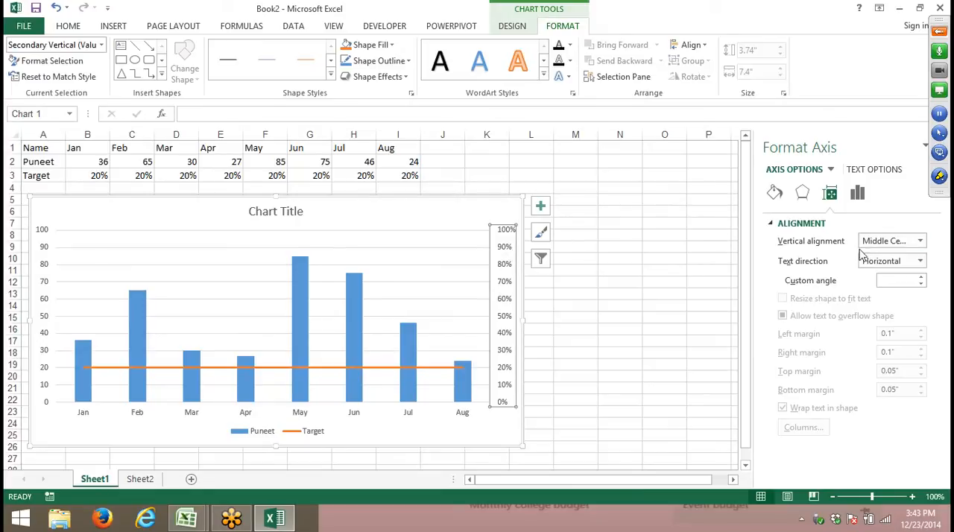
pyautogui.click(858, 196)
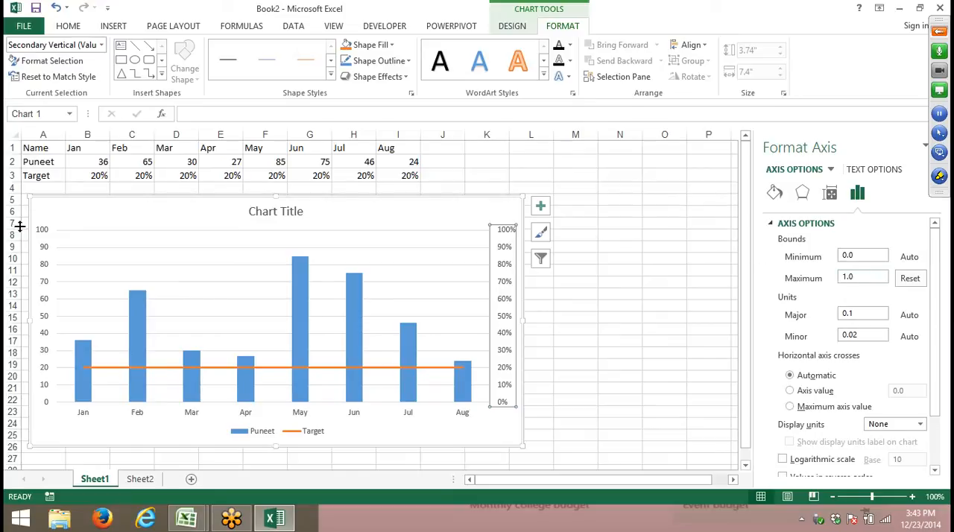
pyautogui.click(42, 237)
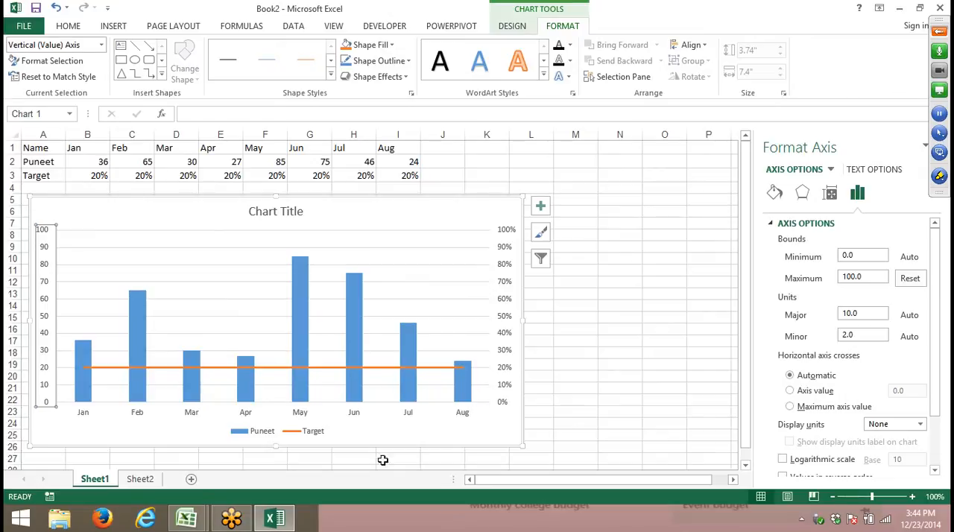
# - On Sheet2, enter the heading Target in C1 above the target value
pyautogui.click(140, 480)
pyautogui.click(142, 240)
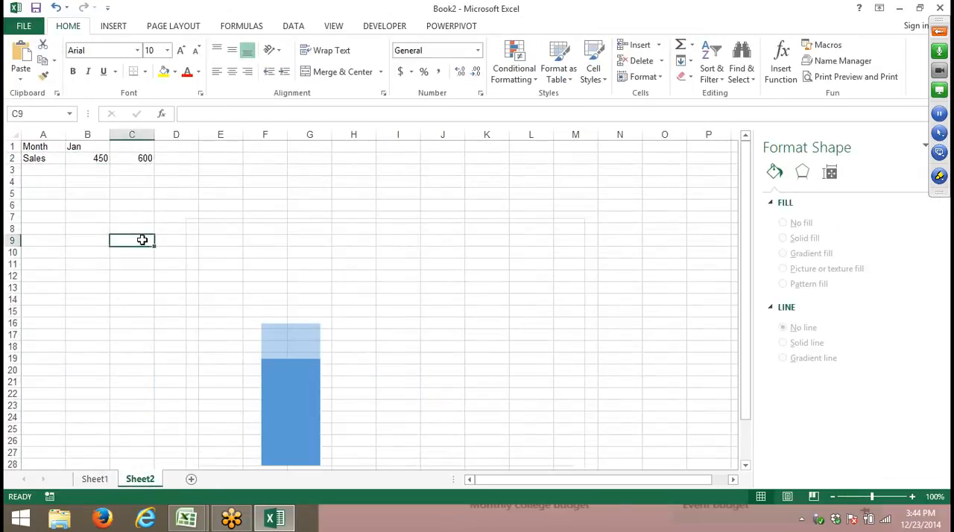
pyautogui.click(115, 159)
pyautogui.click(122, 146)
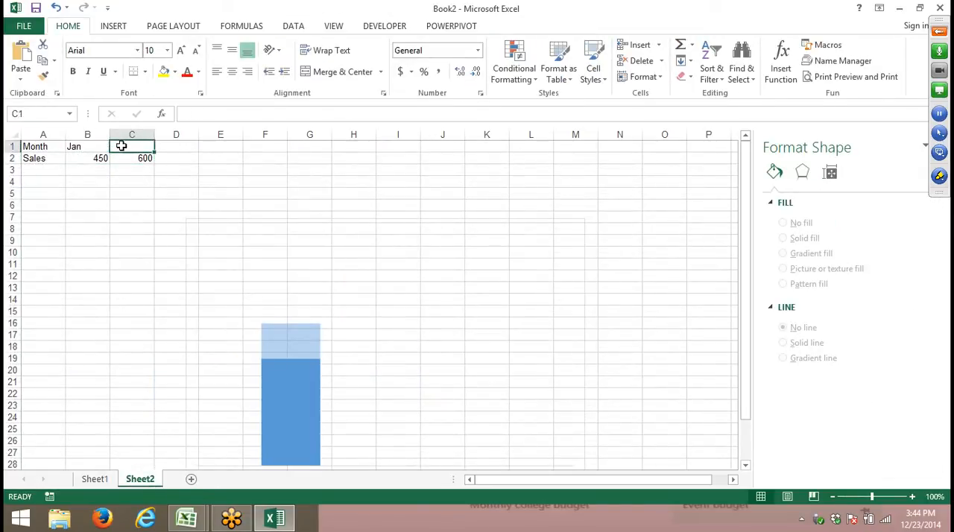
pyautogui.write('Tar')
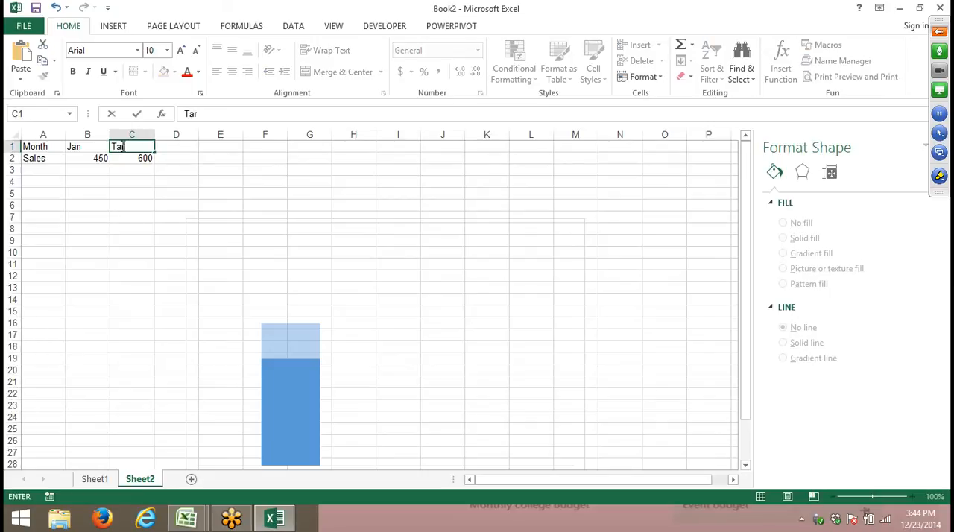
pyautogui.write('get')
pyautogui.click(123, 167)
# - Examine the Sheet2 Target column's axis assignment and its fill colour and transparency, comparing with the Sheet1 chart
pyautogui.click(274, 340)
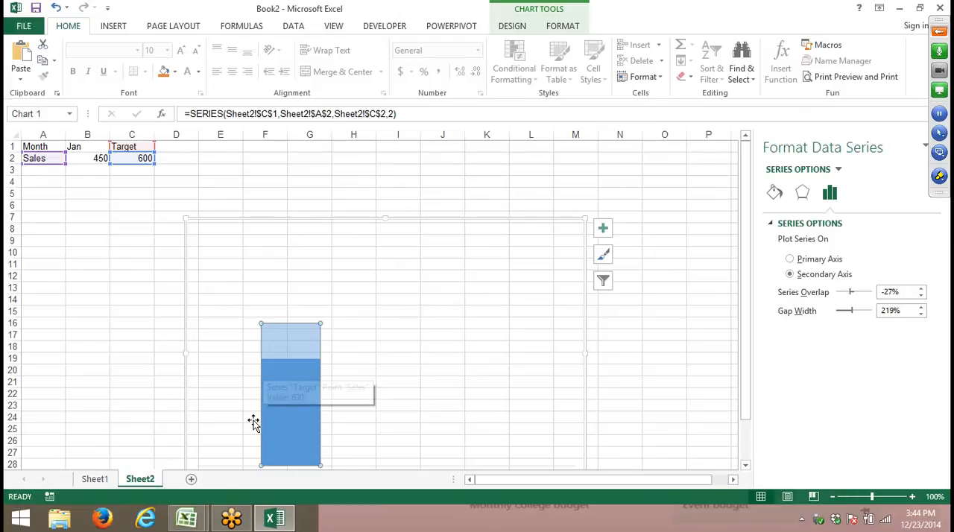
pyautogui.click(101, 478)
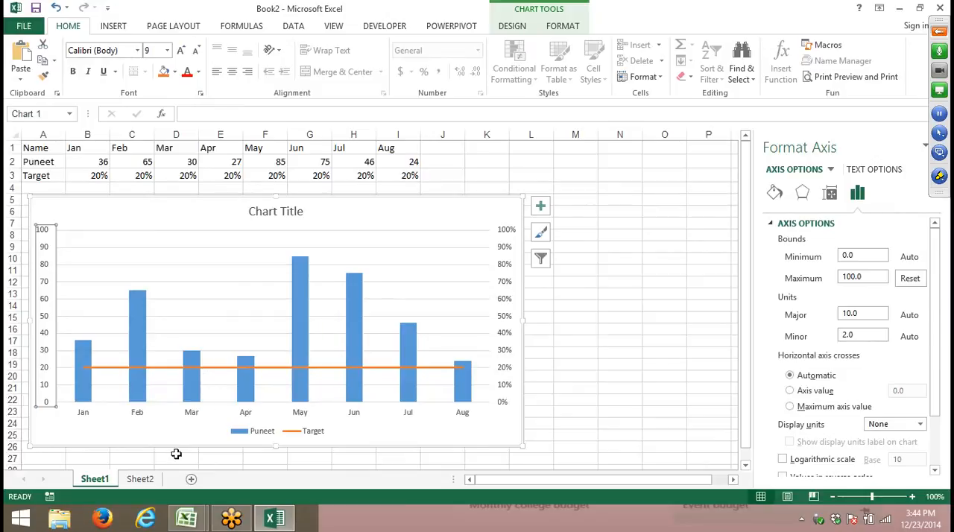
pyautogui.click(142, 480)
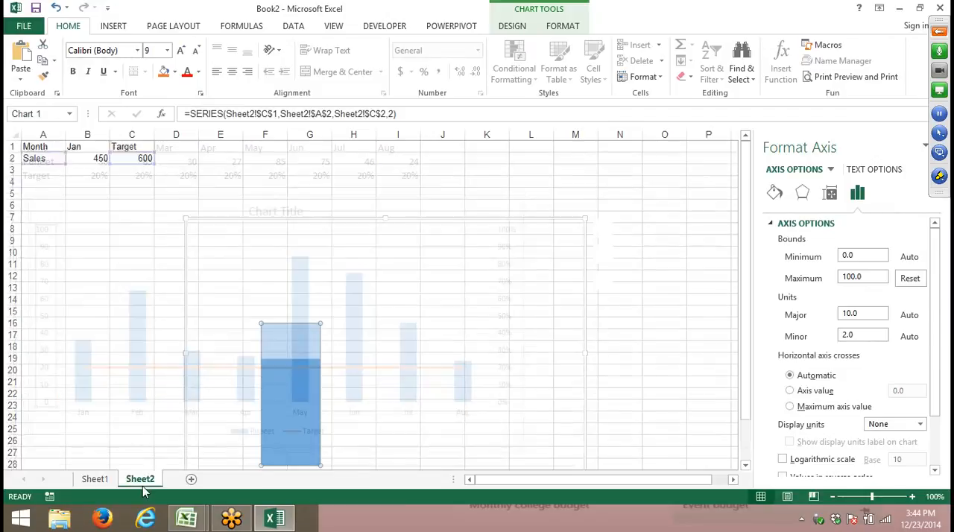
pyautogui.click(315, 335)
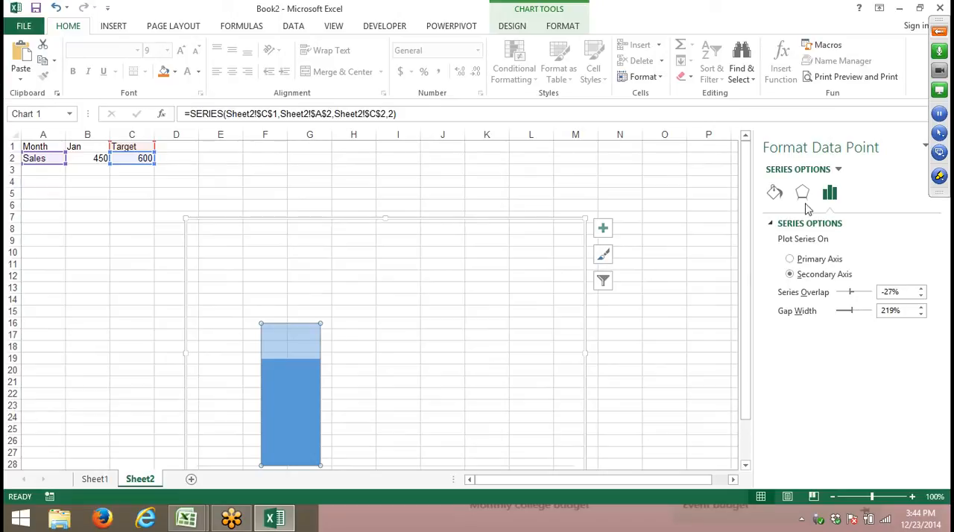
pyautogui.click(777, 195)
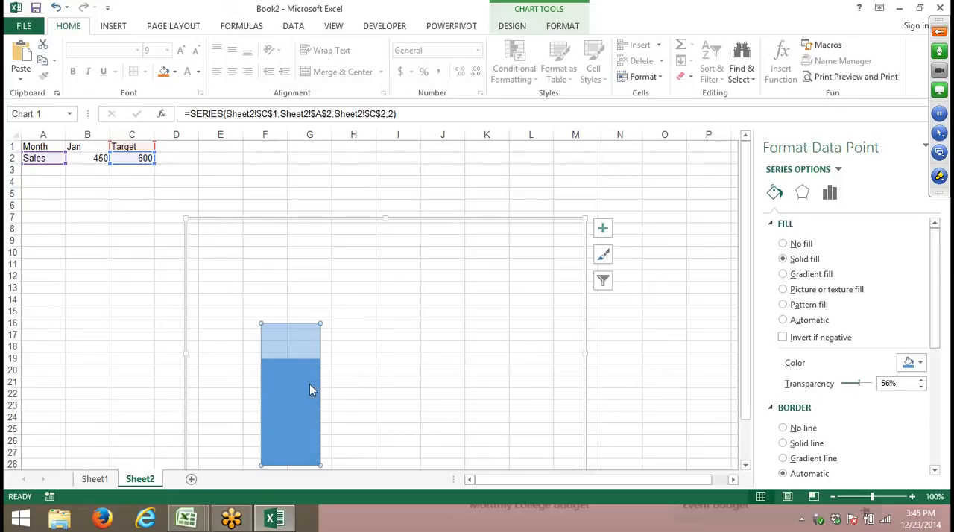
pyautogui.moveTo(310, 385)
pyautogui.click(83, 261)
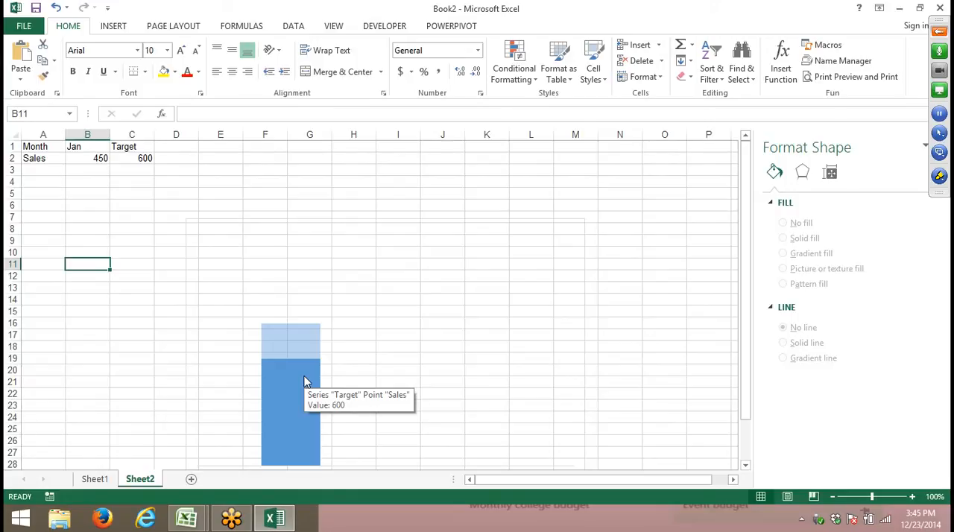
# - Switch to the Data1 workbook in Excel 2007 and cancel the pending copy selection around Sheet3's source table
pyautogui.click(105, 478)
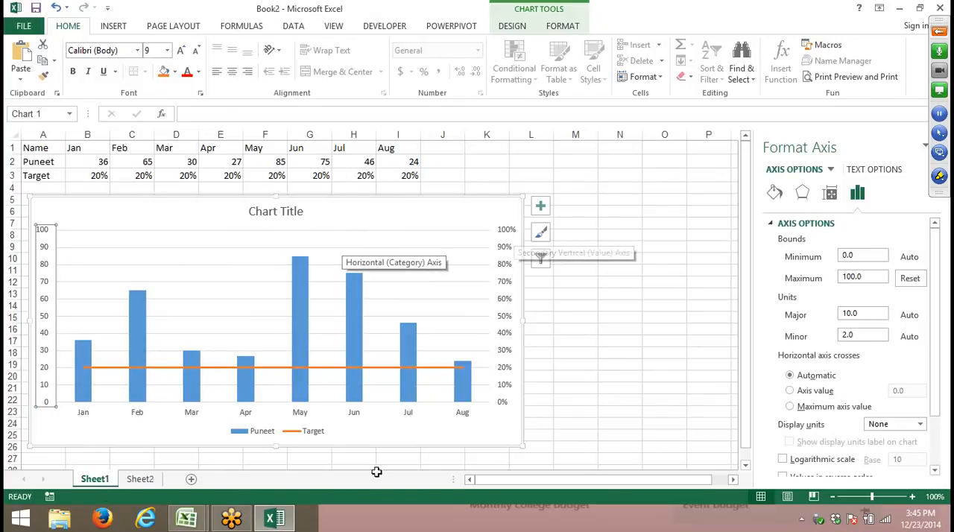
pyautogui.moveTo(186, 519)
pyautogui.click(156, 487)
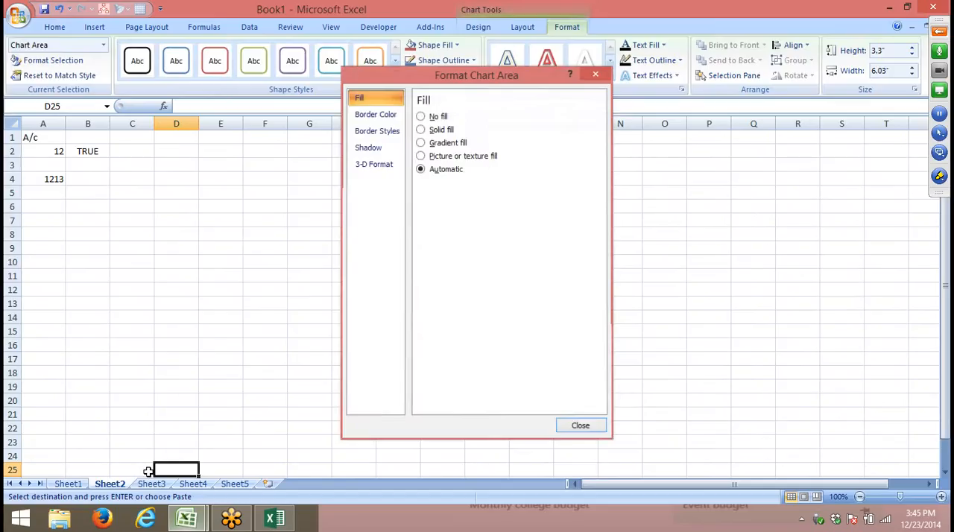
pyautogui.click(85, 485)
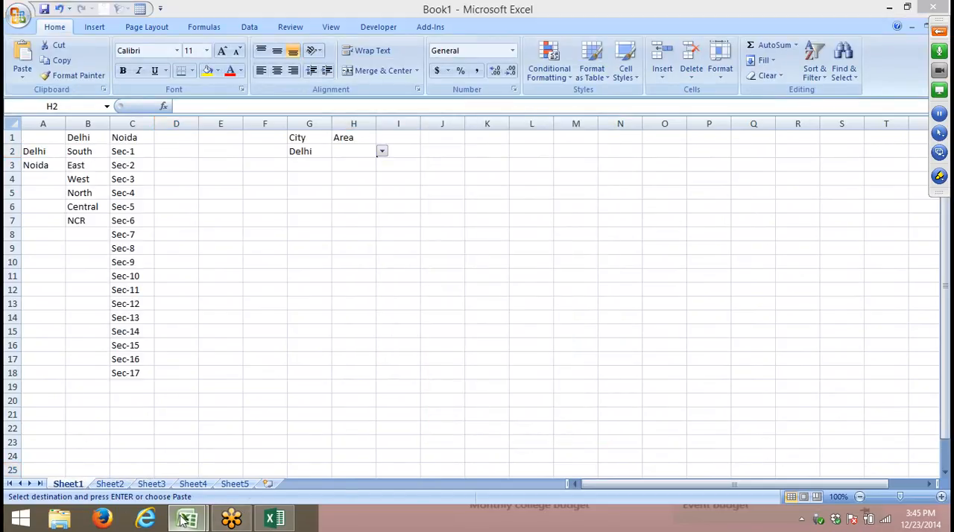
pyautogui.moveTo(186, 518)
pyautogui.click(222, 476)
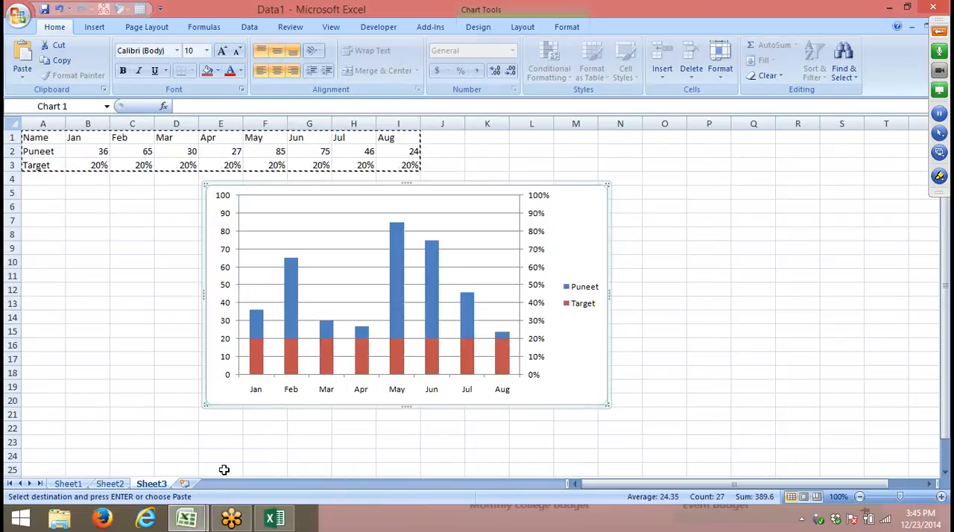
pyautogui.press('Escape')
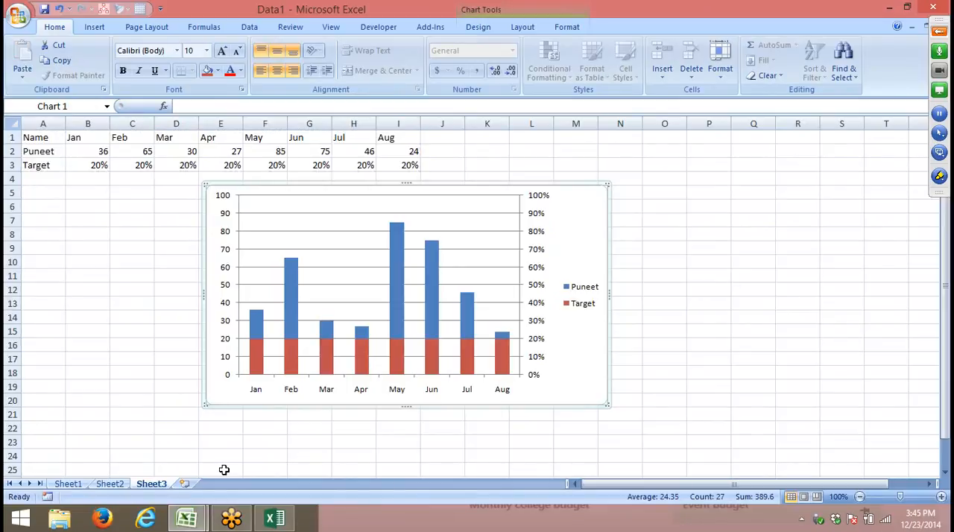
# - On Data1's Sheet2, show the fourth person's data in the interactive column chart using its name selector
pyautogui.click(108, 485)
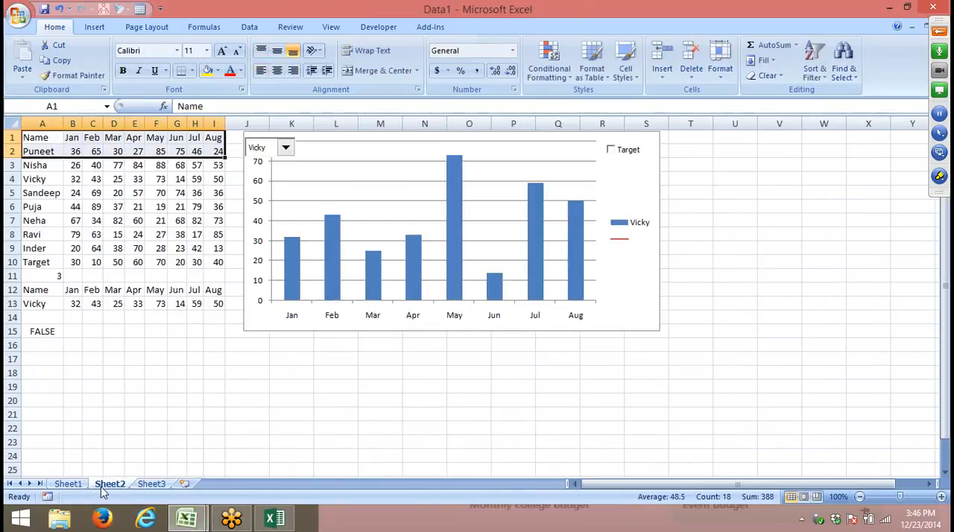
pyautogui.click(285, 148)
pyautogui.click(284, 148)
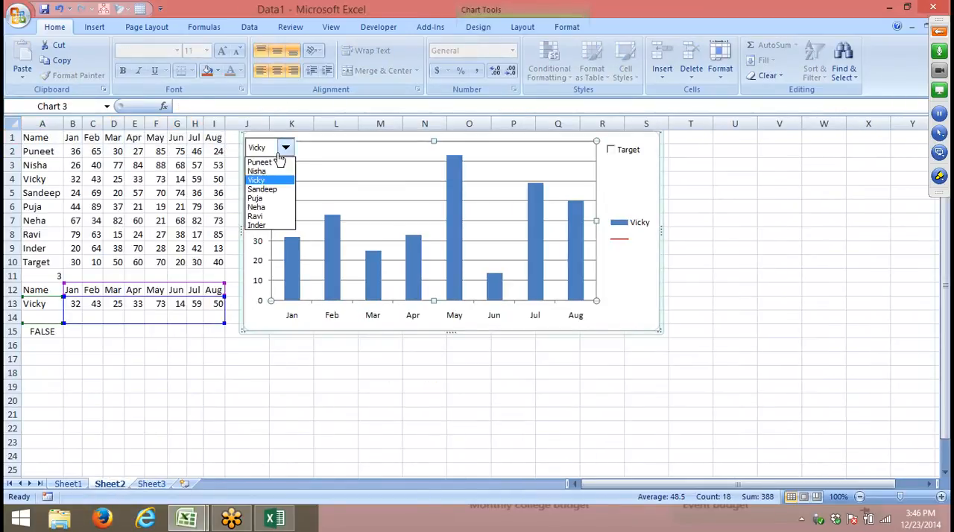
pyautogui.click(263, 189)
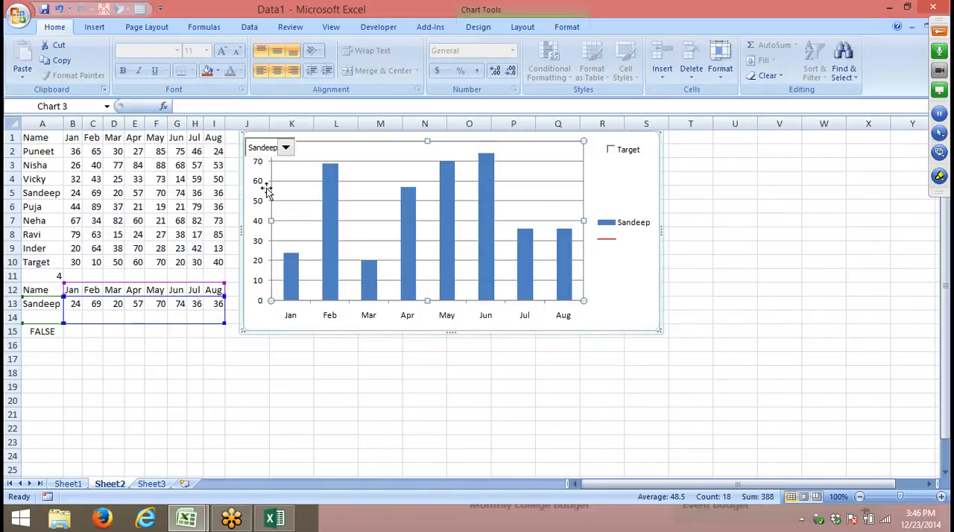
# - Review the Form Controls and ActiveX controls available for inserting into the worksheet
pyautogui.click(362, 31)
pyautogui.click(190, 63)
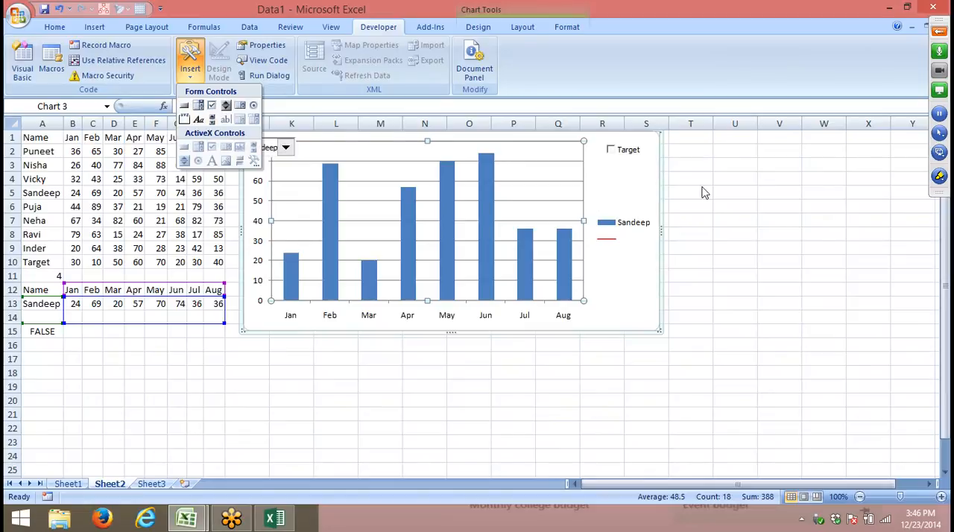
pyautogui.press('Escape')
# - Close the Data1 and Book1 workbooks in Excel 2007 without saving their changes
pyautogui.click(933, 7)
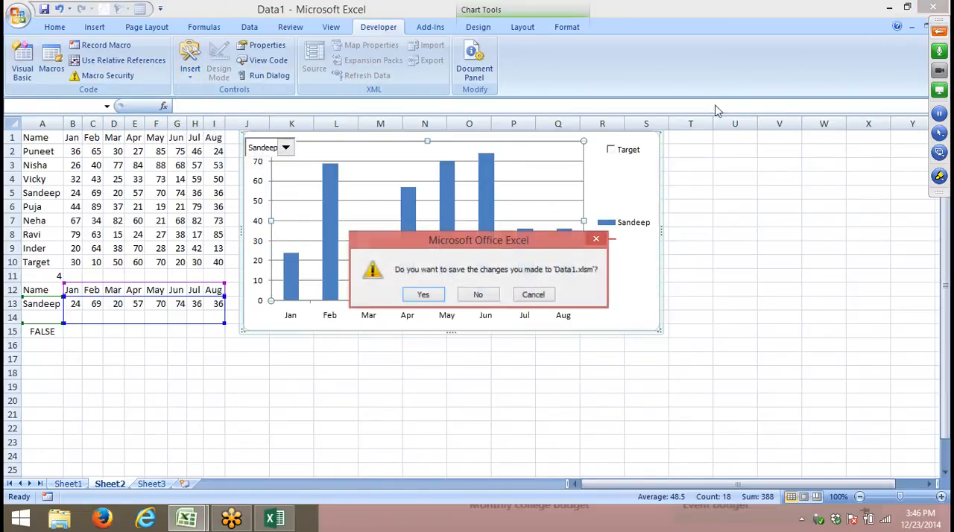
pyautogui.click(478, 295)
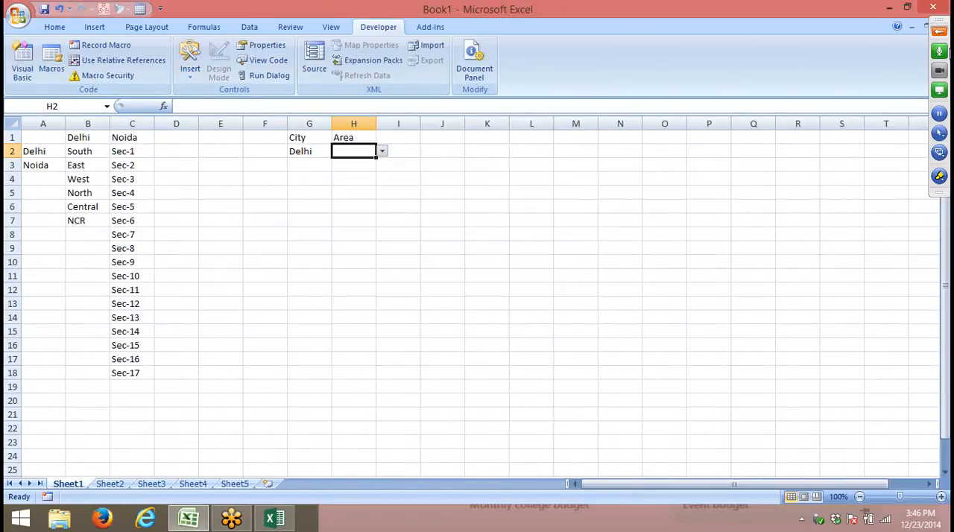
pyautogui.click(932, 7)
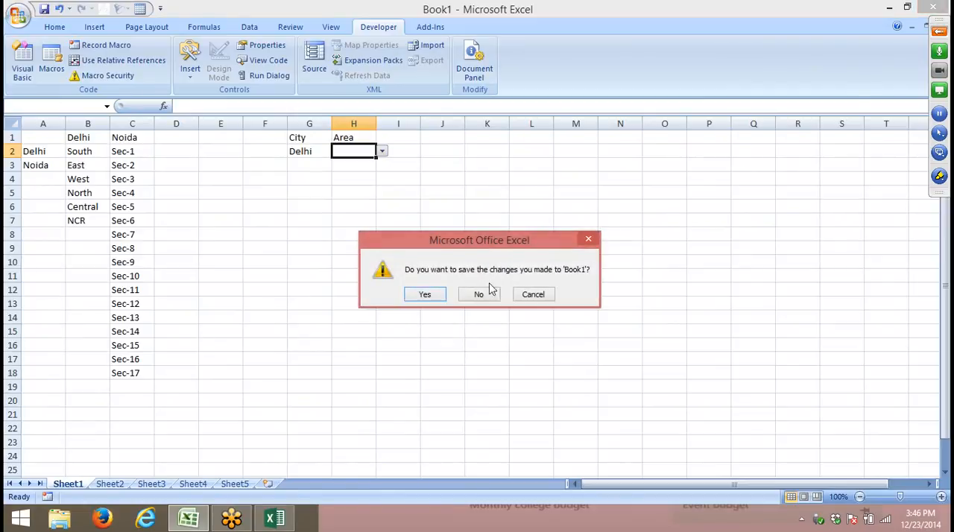
pyautogui.click(479, 295)
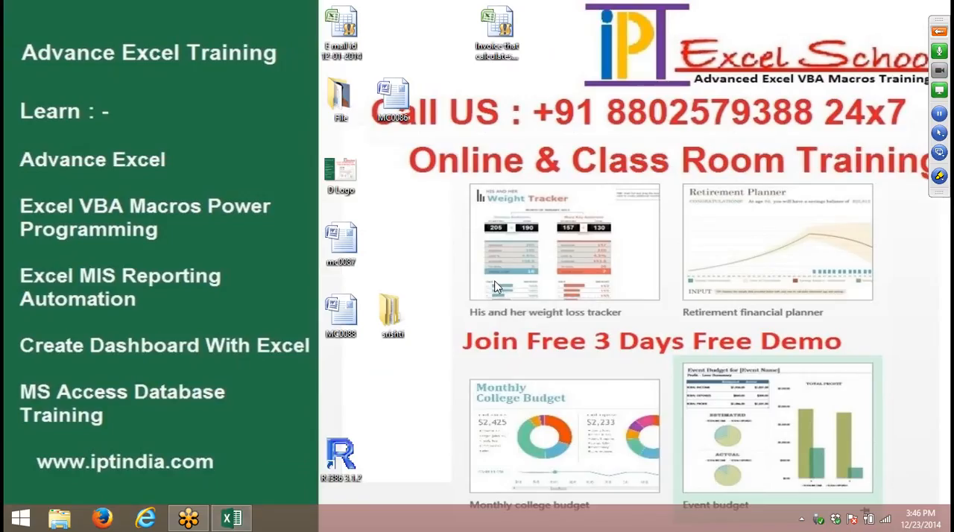